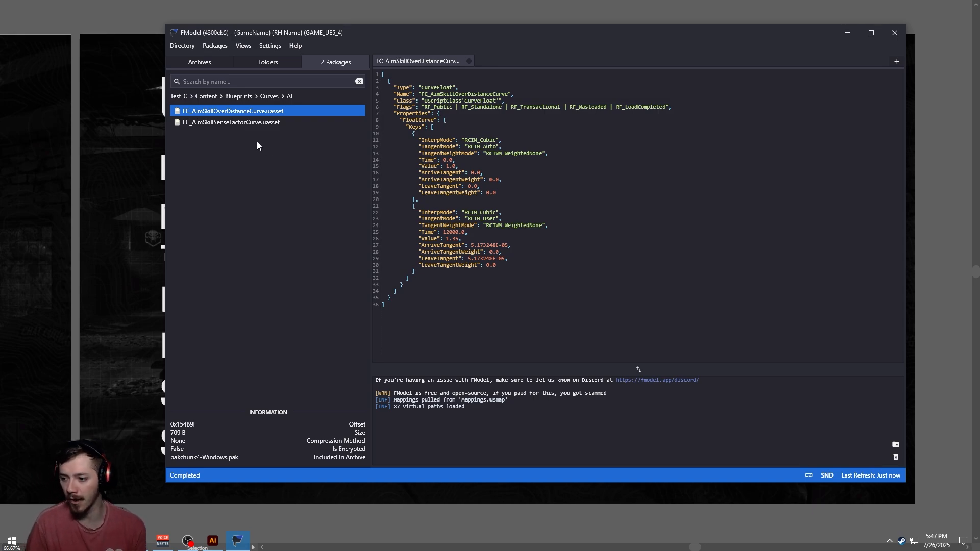
{"action": "double_click", "coordinate": [492, 100]}
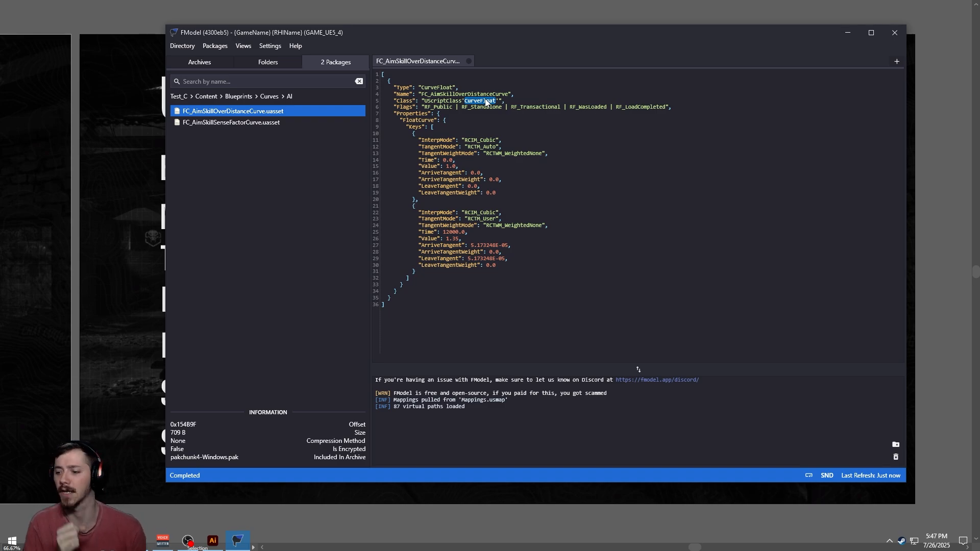
{"action": "left_click", "coordinate": [385, 2]}
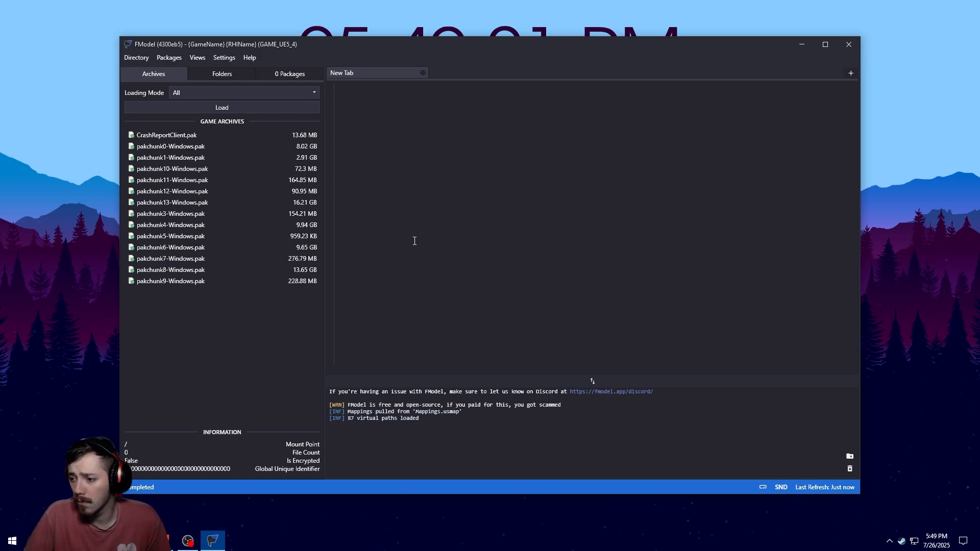
Load the archives, then load only pakchunk6-Windows.pak and expand its Test_C folder
{"action": "left_click", "coordinate": [246, 106]}
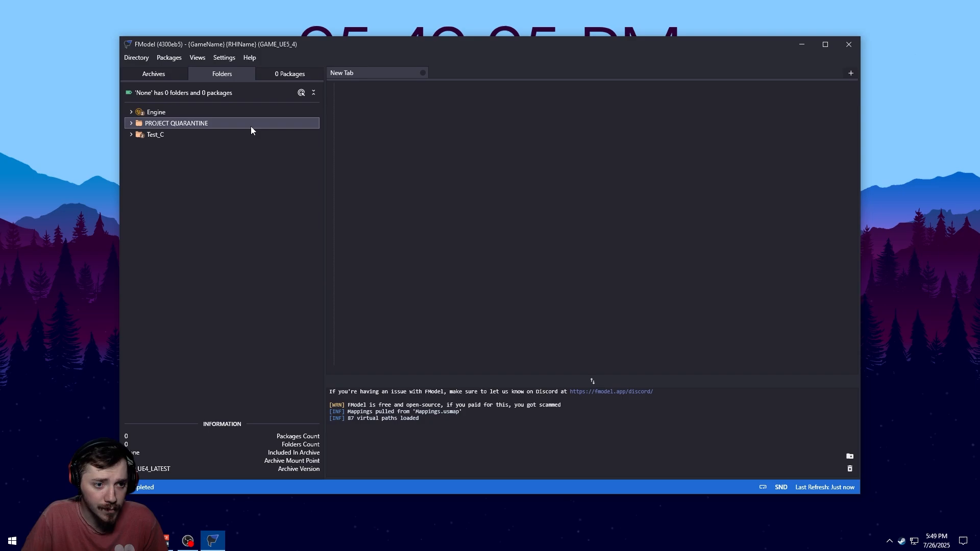
{"action": "left_click", "coordinate": [183, 77]}
{"action": "left_click", "coordinate": [196, 93]}
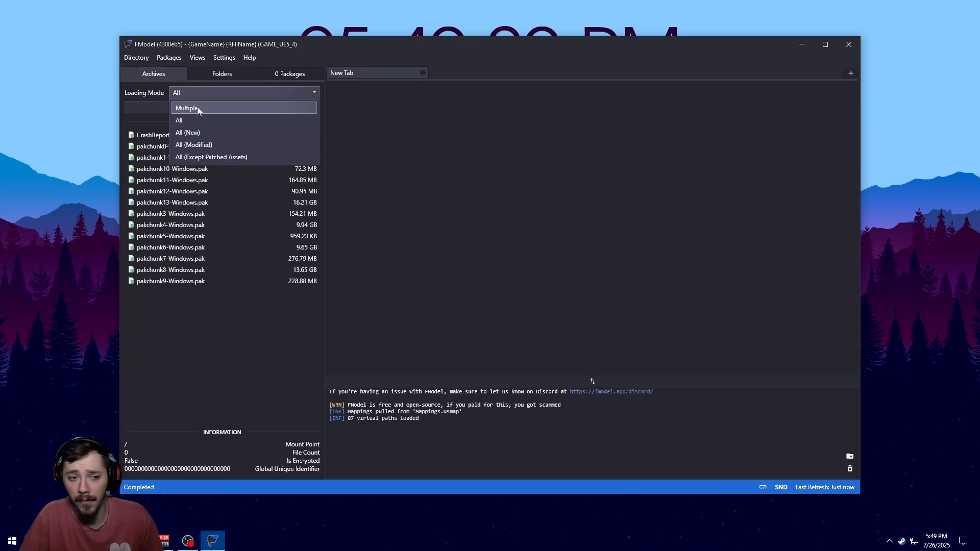
{"action": "left_click", "coordinate": [179, 121]}
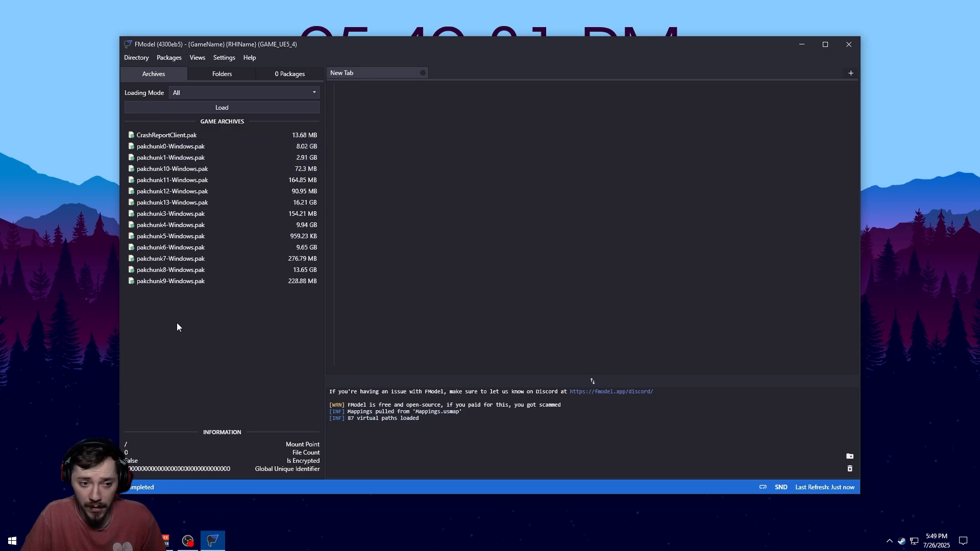
{"action": "left_click", "coordinate": [211, 91]}
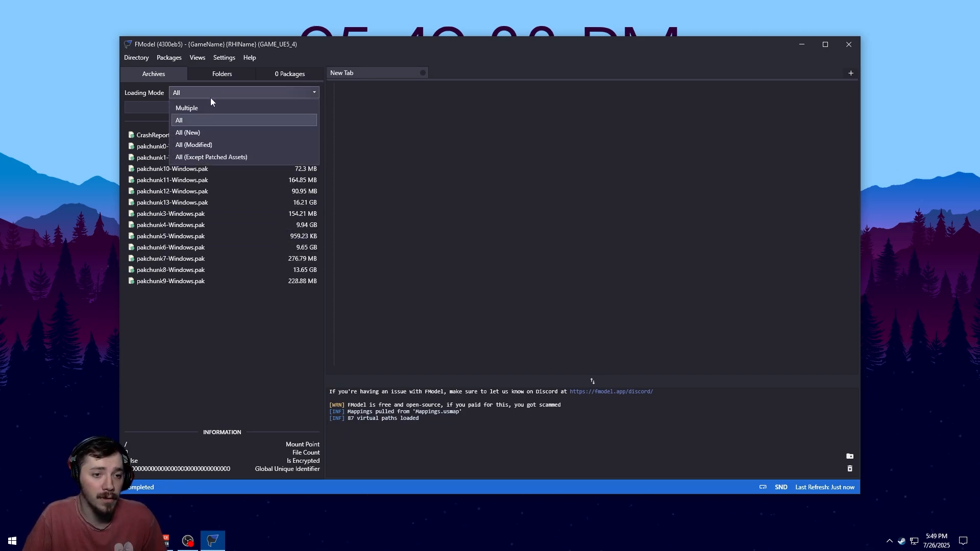
{"action": "left_click", "coordinate": [211, 97]}
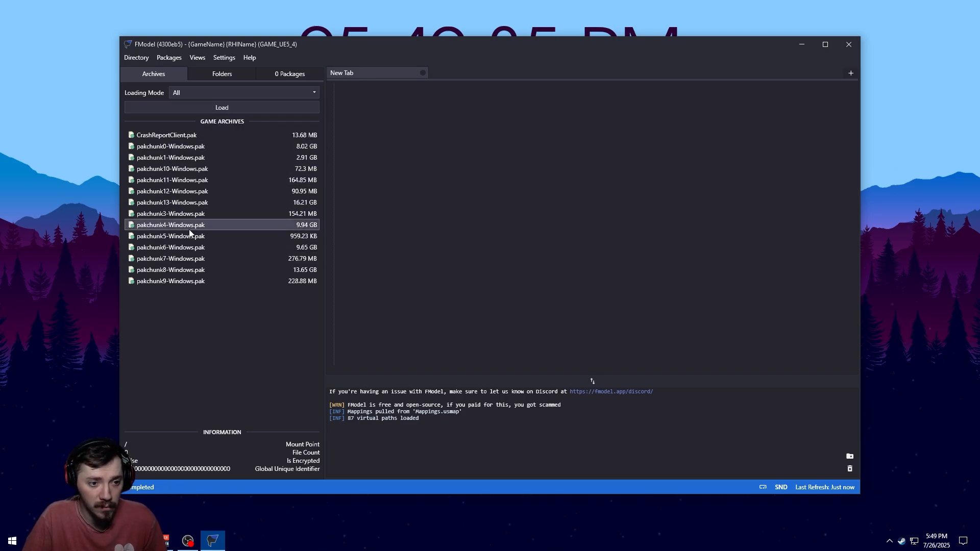
{"action": "double_click", "coordinate": [187, 244]}
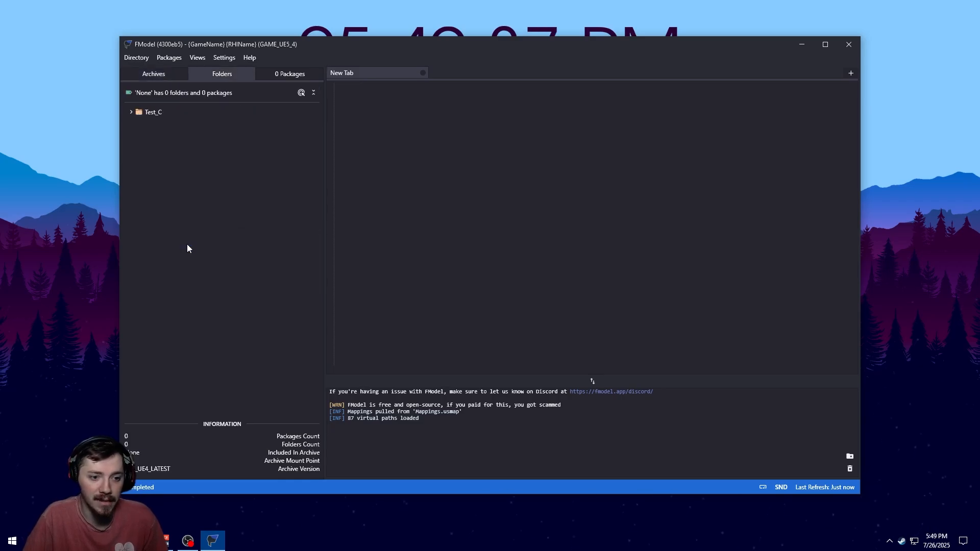
{"action": "left_click", "coordinate": [129, 112]}
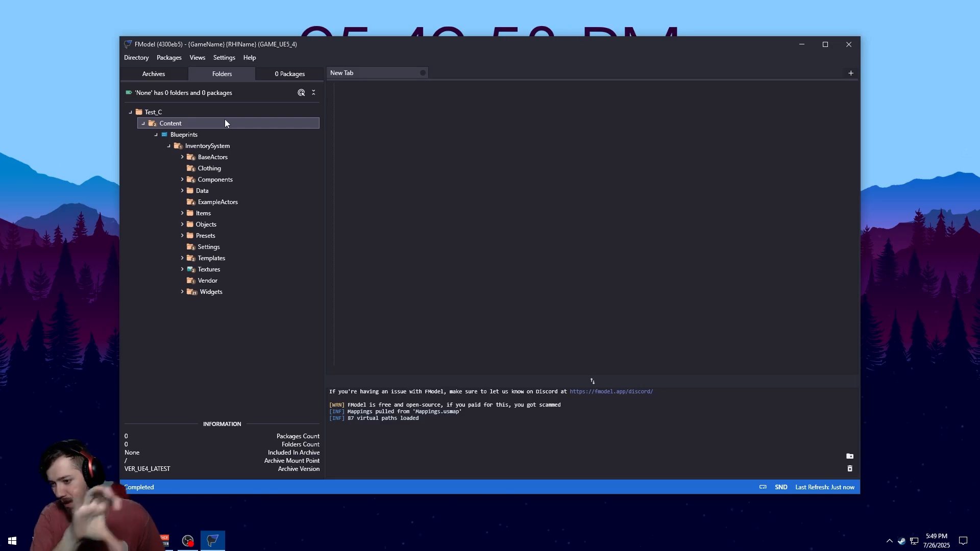
Set the loading mode back to All and load all game archives
{"action": "left_click", "coordinate": [173, 75]}
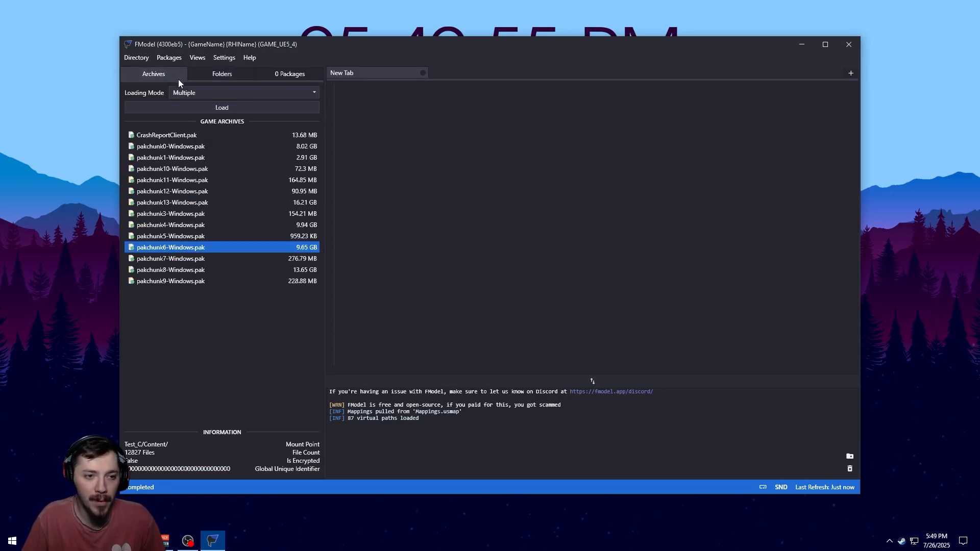
{"action": "left_click", "coordinate": [218, 94]}
{"action": "left_click", "coordinate": [228, 121]}
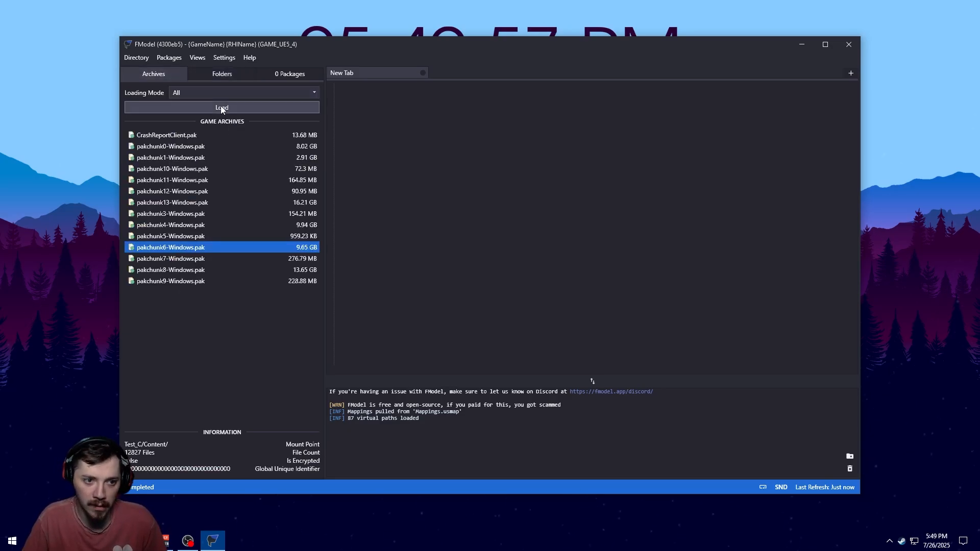
{"action": "left_click", "coordinate": [219, 106]}
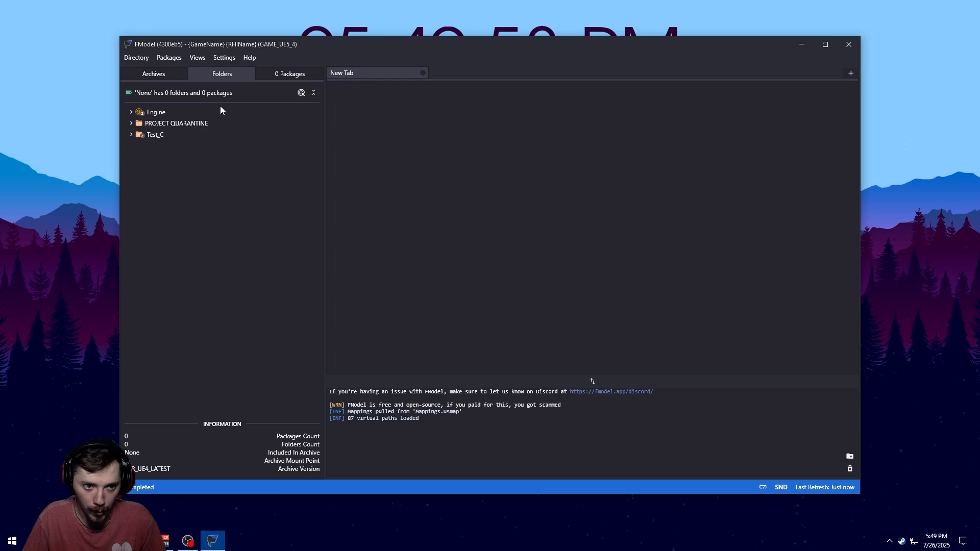
Expand the Test_C, Content, Blueprints and InventorySystem folders in the folder tree
{"action": "left_click", "coordinate": [132, 135]}
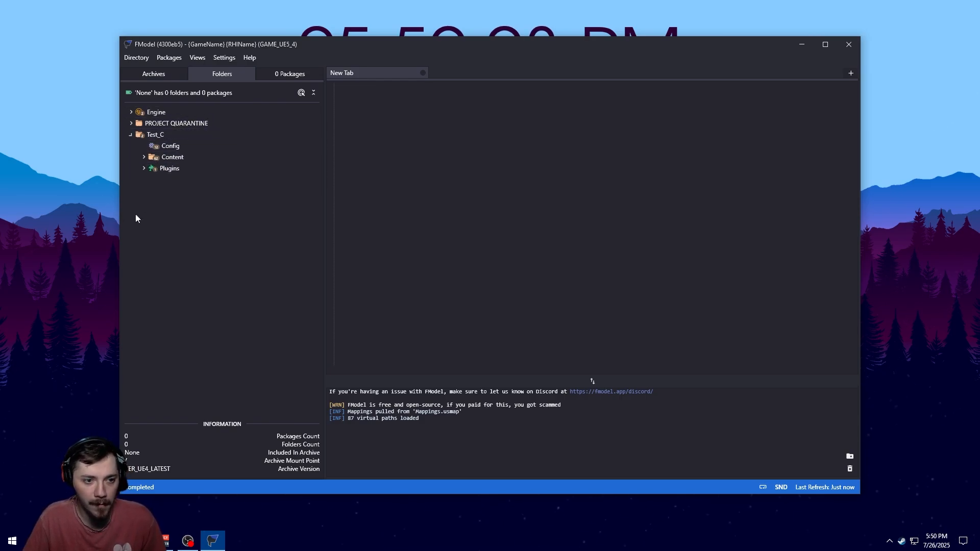
{"action": "left_click", "coordinate": [145, 157]}
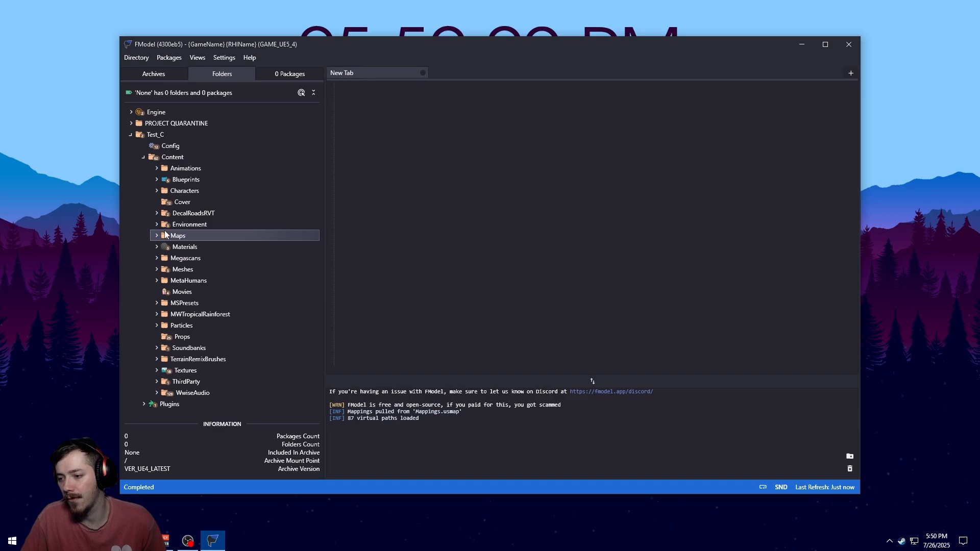
{"action": "left_click", "coordinate": [161, 181]}
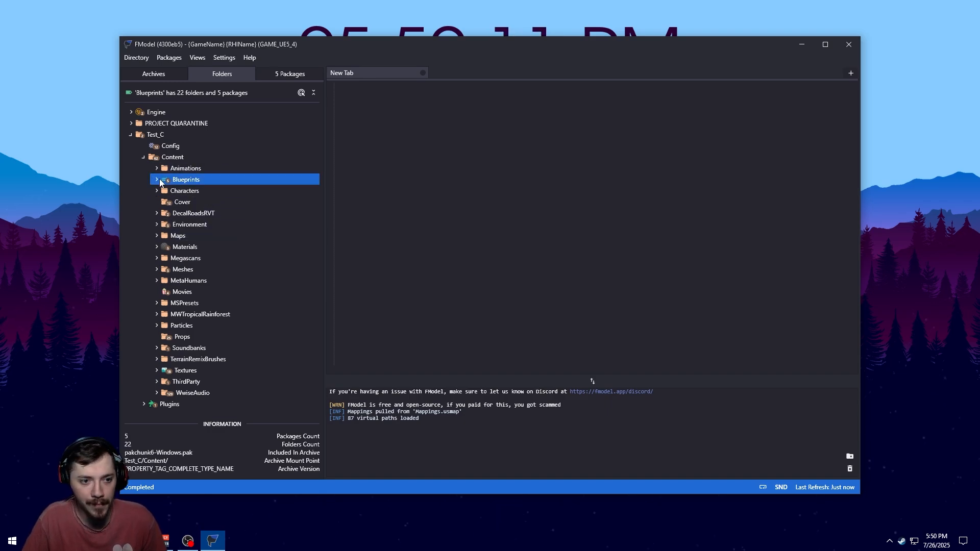
{"action": "left_click", "coordinate": [158, 180]}
{"action": "scroll", "coordinate": [241, 258], "scroll_direction": "down", "scroll_amount": 3}
{"action": "scroll", "coordinate": [279, 309], "scroll_direction": "up", "scroll_amount": 2}
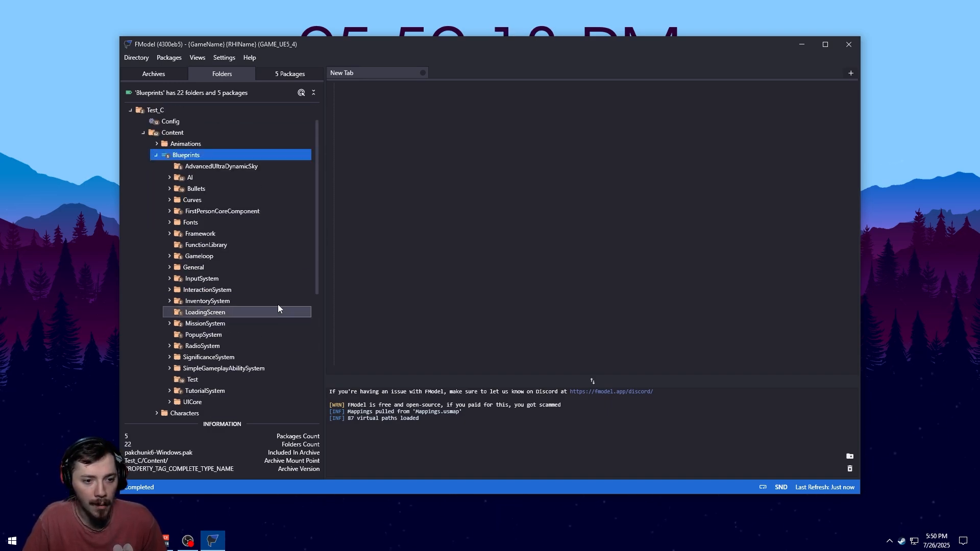
{"action": "scroll", "coordinate": [245, 351], "scroll_direction": "down", "scroll_amount": 2}
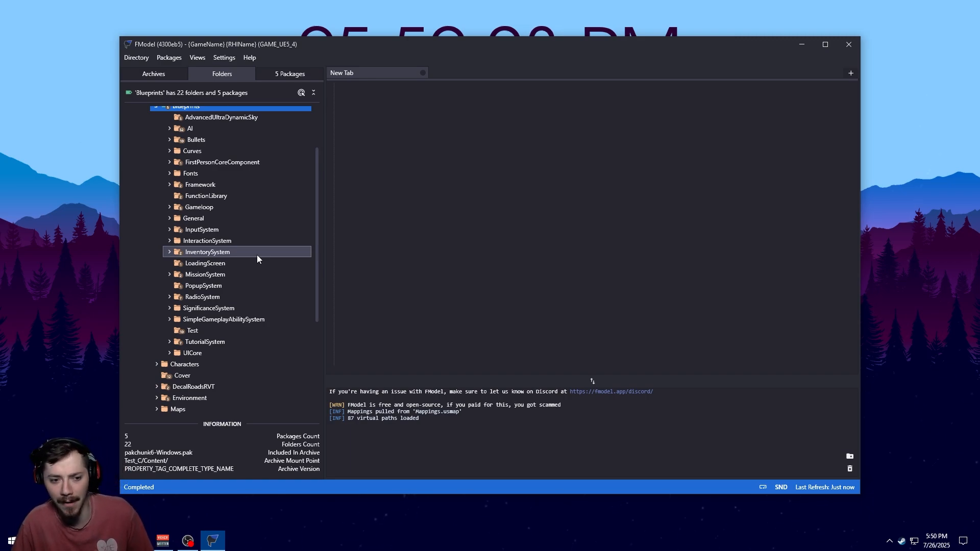
{"action": "double_click", "coordinate": [180, 253]}
Expand Items, Weapons, DMR and SVDS, and select the SVDS Mesh folder
{"action": "scroll", "coordinate": [180, 254], "scroll_direction": "down", "scroll_amount": 1}
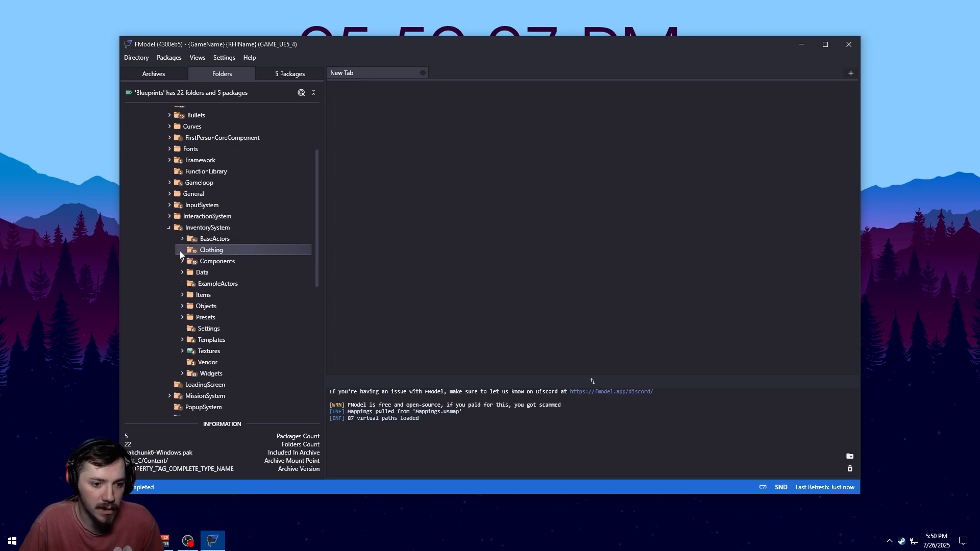
{"action": "scroll", "coordinate": [234, 249], "scroll_direction": "down", "scroll_amount": 2}
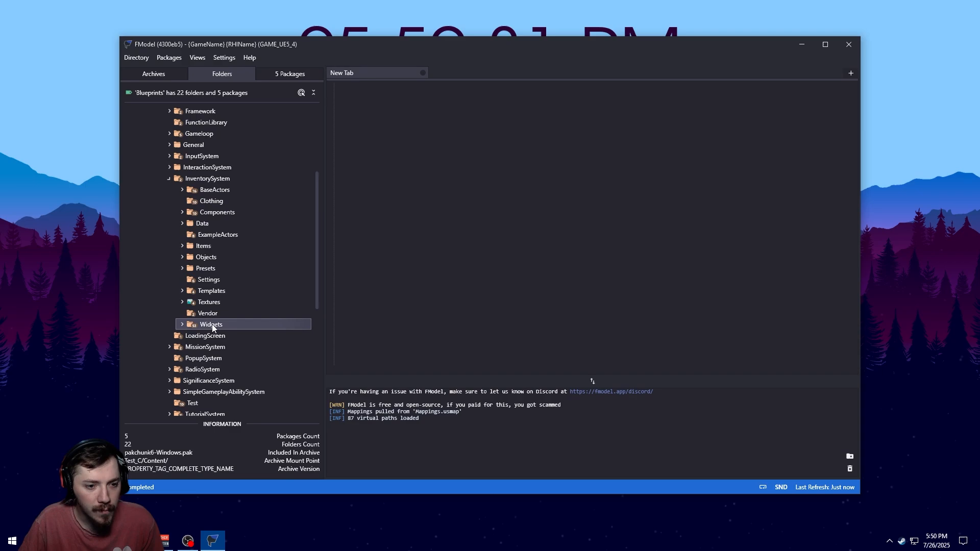
{"action": "double_click", "coordinate": [203, 246]}
{"action": "scroll", "coordinate": [219, 286], "scroll_direction": "down", "scroll_amount": 1}
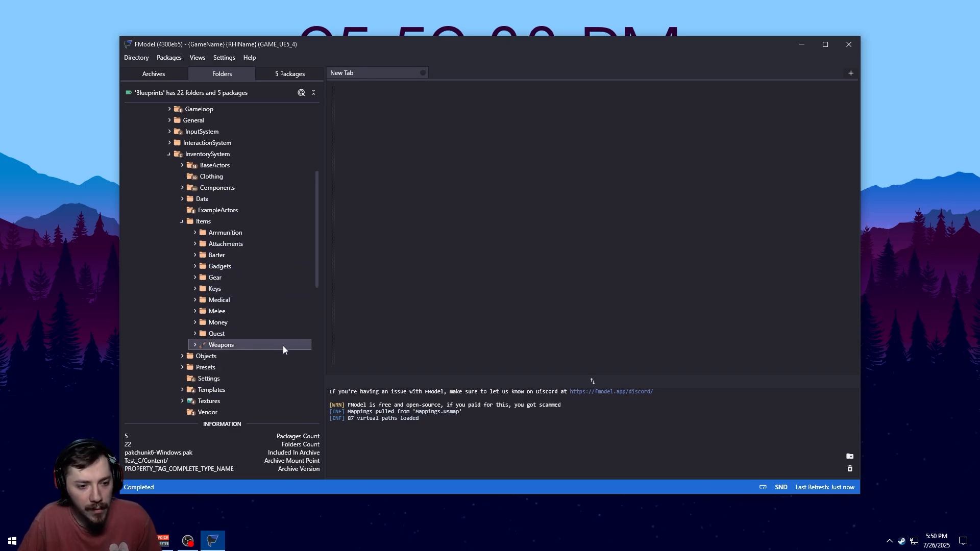
{"action": "double_click", "coordinate": [225, 345]}
{"action": "scroll", "coordinate": [229, 337], "scroll_direction": "down", "scroll_amount": 3}
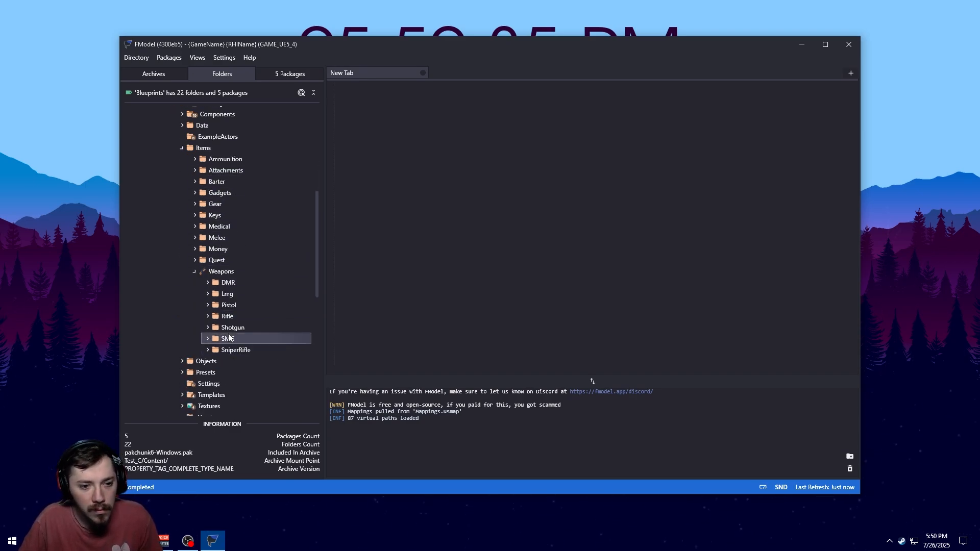
{"action": "double_click", "coordinate": [217, 284]}
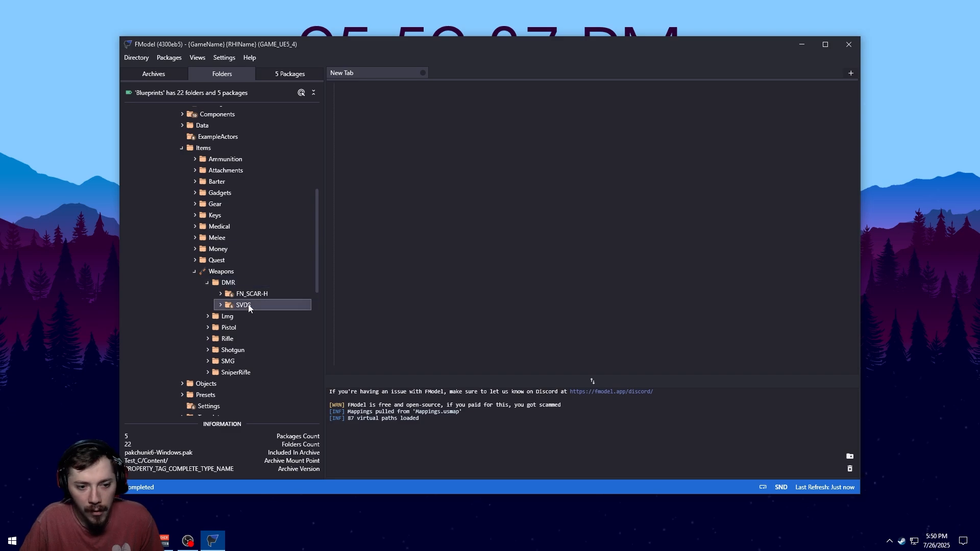
{"action": "left_click", "coordinate": [249, 306]}
{"action": "left_click", "coordinate": [220, 304]}
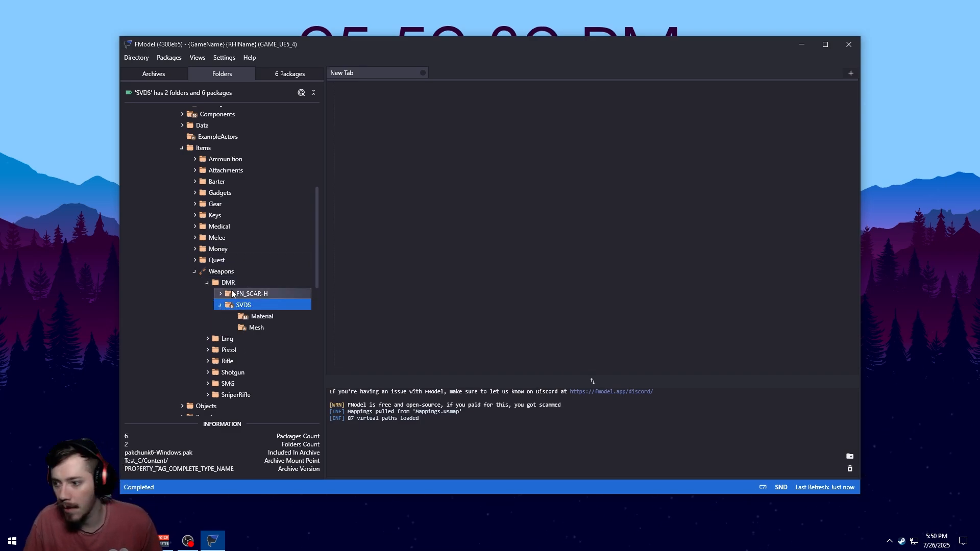
{"action": "left_click", "coordinate": [278, 327]}
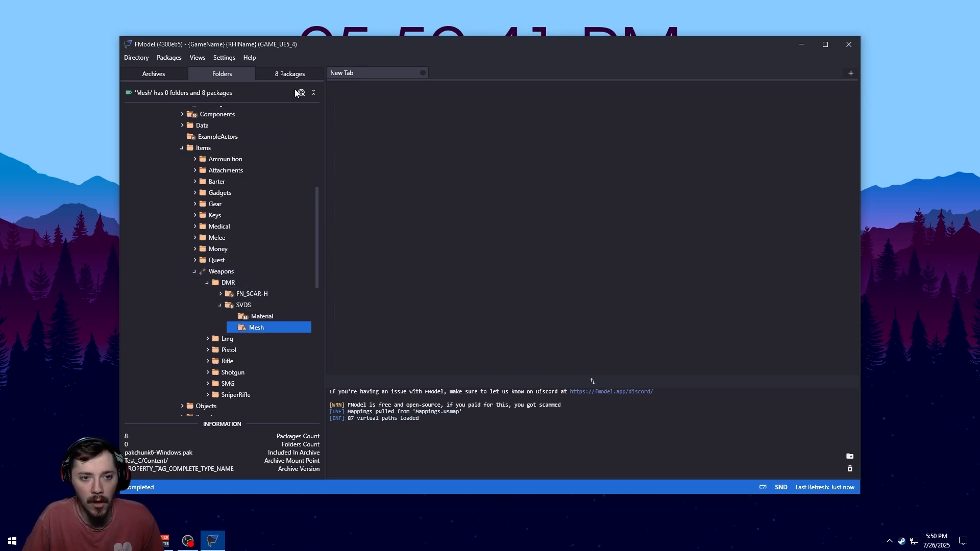
List the Mesh folder's packages and open SVDS_Receiver.uasset to view its properties and 3D mesh preview
{"action": "left_click", "coordinate": [297, 93]}
{"action": "left_click", "coordinate": [178, 124]}
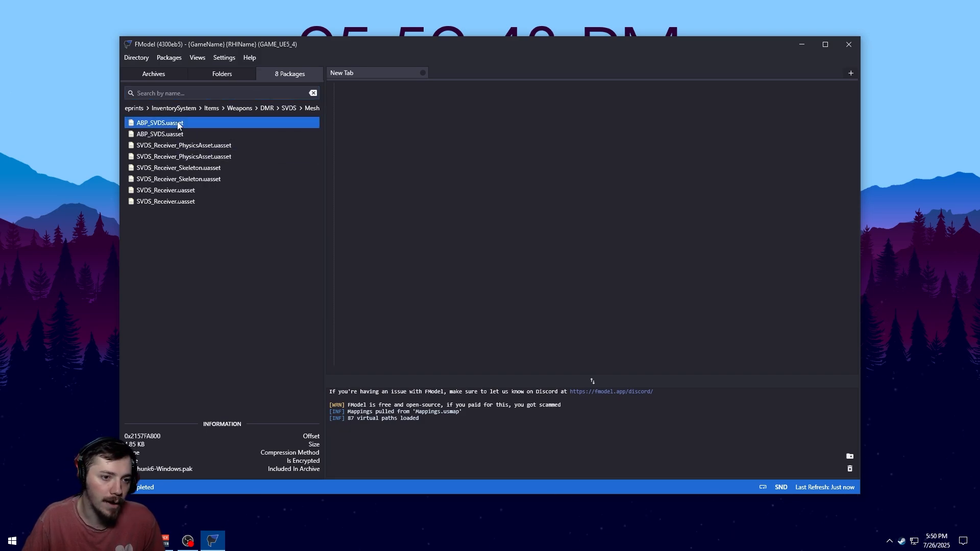
{"action": "left_click", "coordinate": [191, 146]}
{"action": "left_click", "coordinate": [195, 157]}
{"action": "left_click", "coordinate": [200, 147]}
{"action": "left_click", "coordinate": [205, 156]}
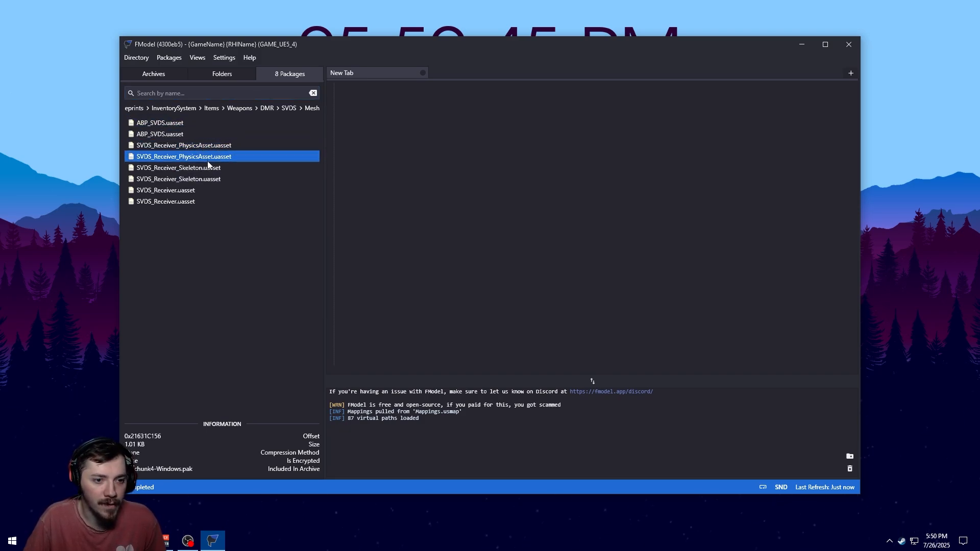
{"action": "left_click", "coordinate": [208, 167]}
{"action": "double_click", "coordinate": [208, 190]}
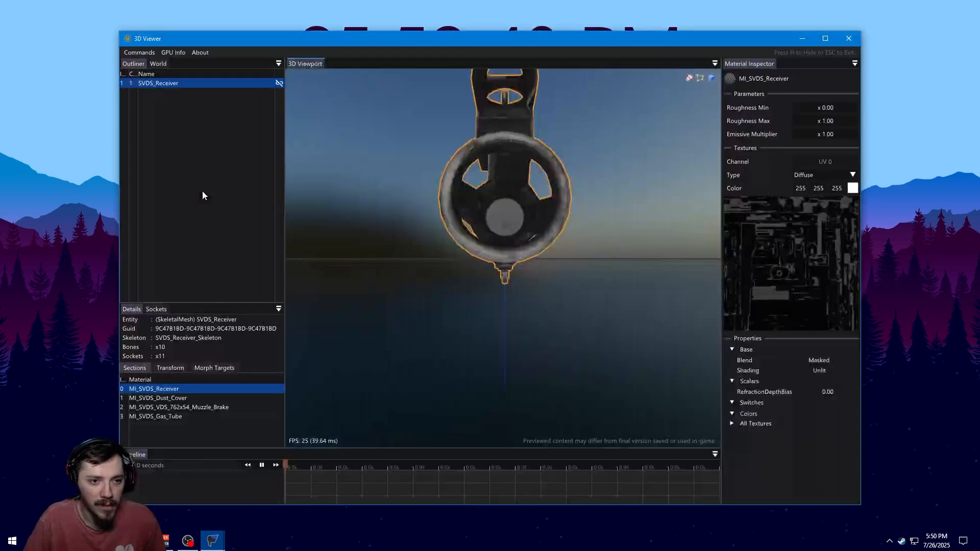
{"action": "left_click_drag", "start_coordinate": [434, 239], "coordinate": [317, 242]}
{"action": "left_click", "coordinate": [850, 39]}
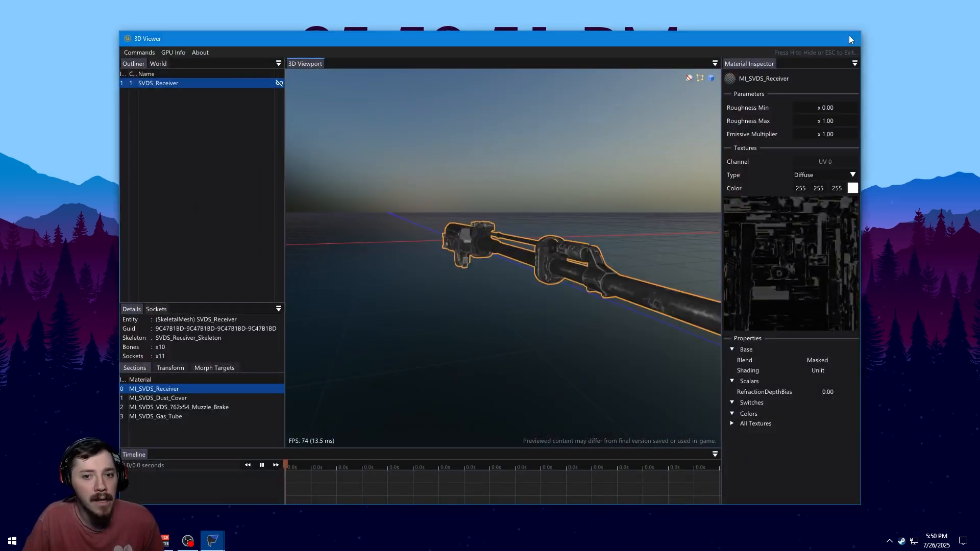
Open ABP_SVDS.uasset and scroll through its properties
{"action": "left_click", "coordinate": [219, 122]}
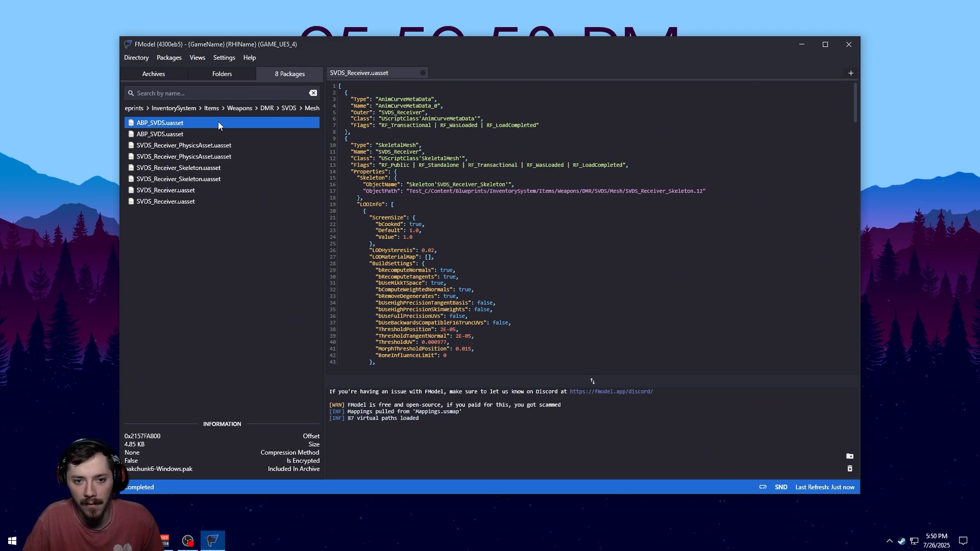
{"action": "double_click", "coordinate": [240, 132]}
{"action": "scroll", "coordinate": [524, 245], "scroll_direction": "down", "scroll_amount": 7}
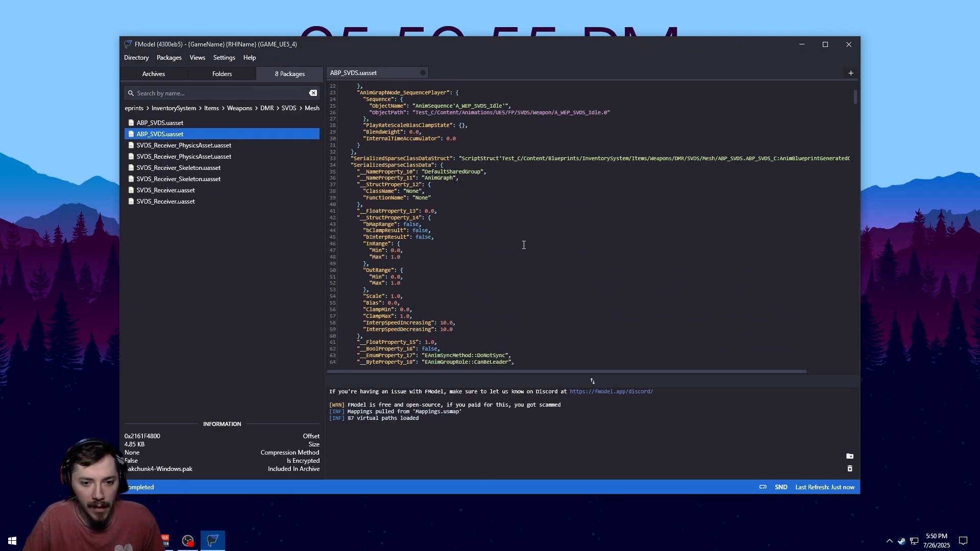
{"action": "scroll", "coordinate": [524, 245], "scroll_direction": "down", "scroll_amount": 7}
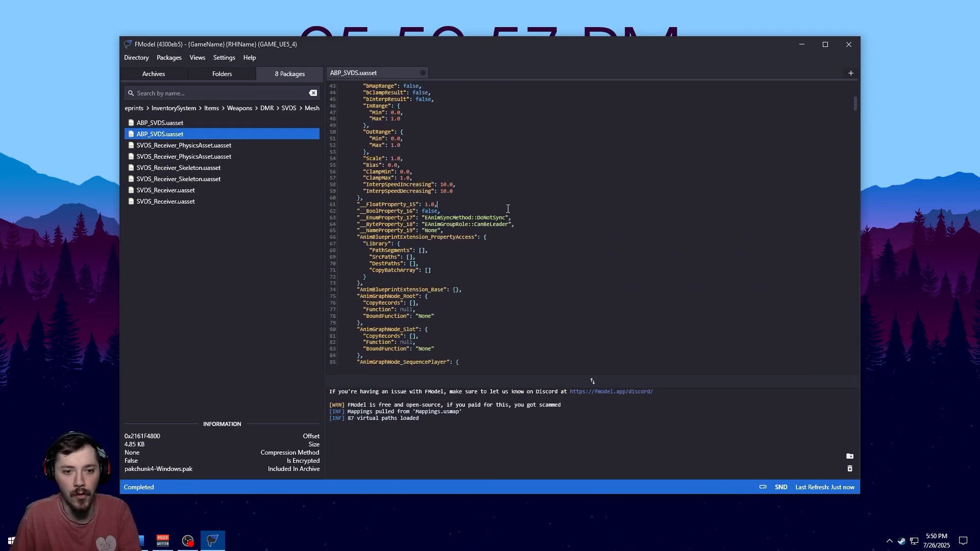
Search the ABP_SVDS properties for SVDS and step through the matches
{"action": "key", "text": "ctrl+f"}
{"action": "type", "text": "S"}
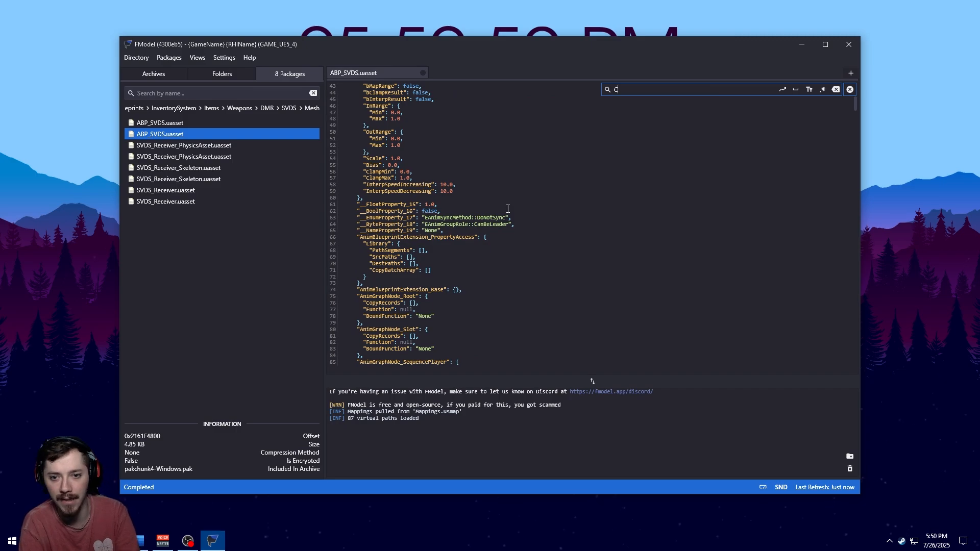
{"action": "type", "text": "VD"}
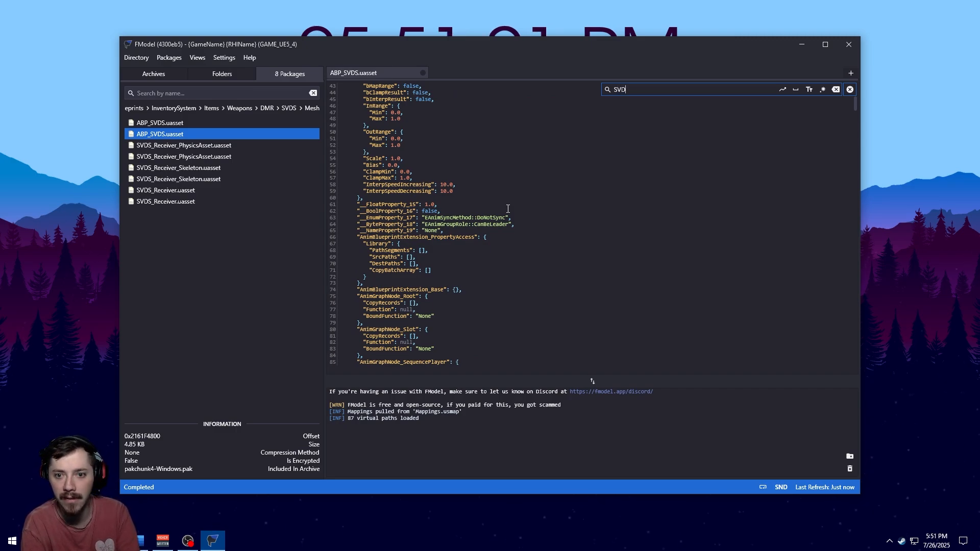
{"action": "key", "text": "Return"}
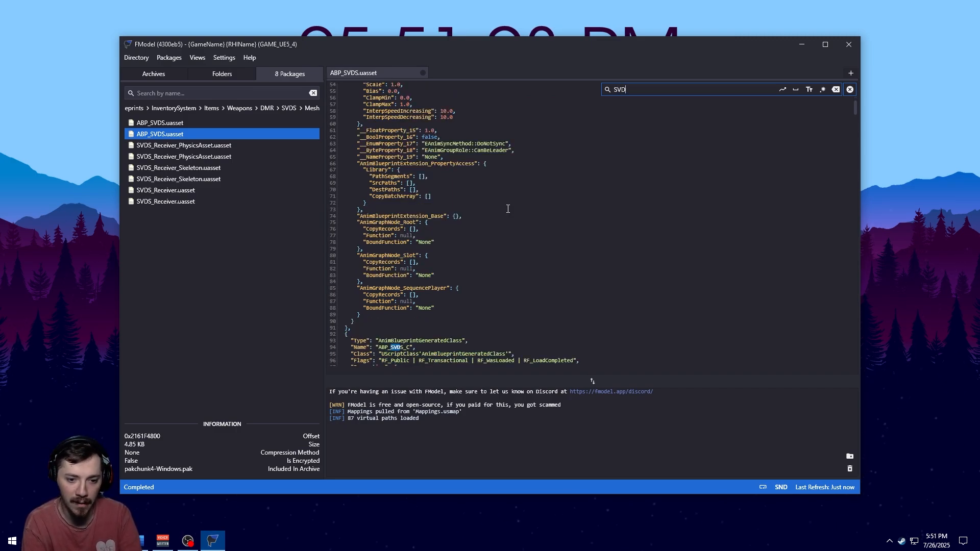
{"action": "type", "text": "S"}
{"action": "key", "text": "Return"}
{"action": "key", "text": "Return"}
{"action": "key", "text": "Return"}
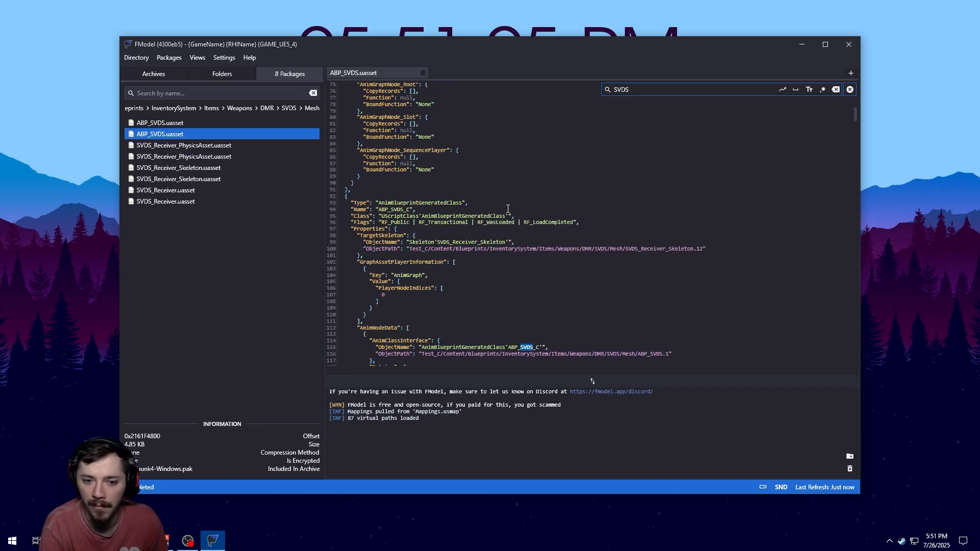
Continue stepping through the SVDS matches in ABP_SVDS and close the search bar
{"action": "key", "text": "Return"}
{"action": "key", "text": "Return"}
{"action": "key", "text": "Return"}
{"action": "key", "text": "Return"}
{"action": "key", "text": "Return"}
{"action": "key", "text": "Return"}
{"action": "key", "text": "Return"}
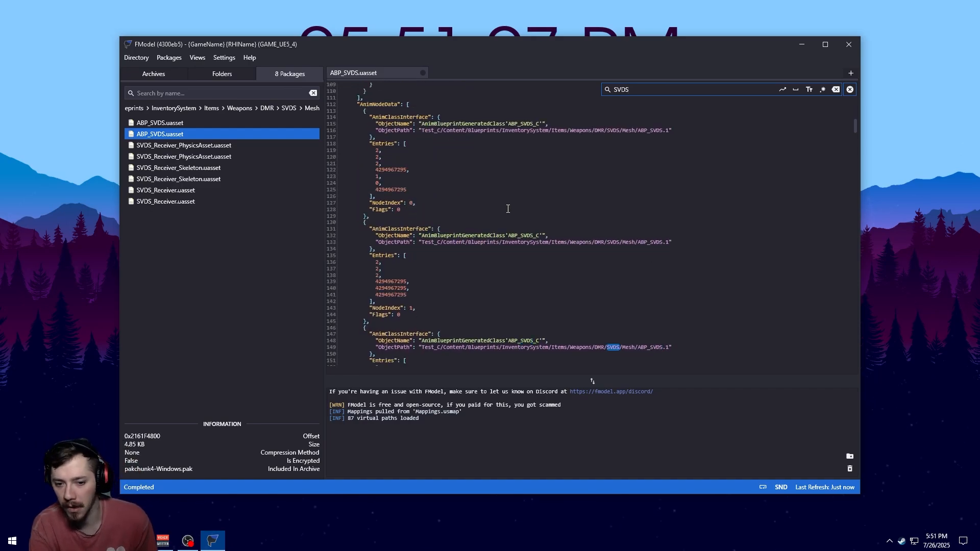
{"action": "key", "text": "Return"}
{"action": "key", "text": "Return"}
{"action": "key", "text": "Return"}
{"action": "key", "text": "Return"}
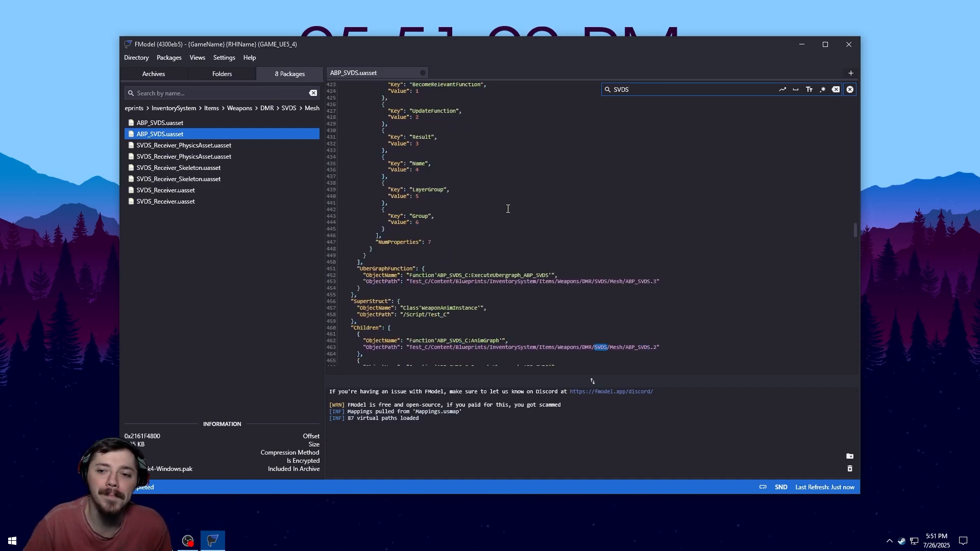
{"action": "left_click", "coordinate": [850, 89]}
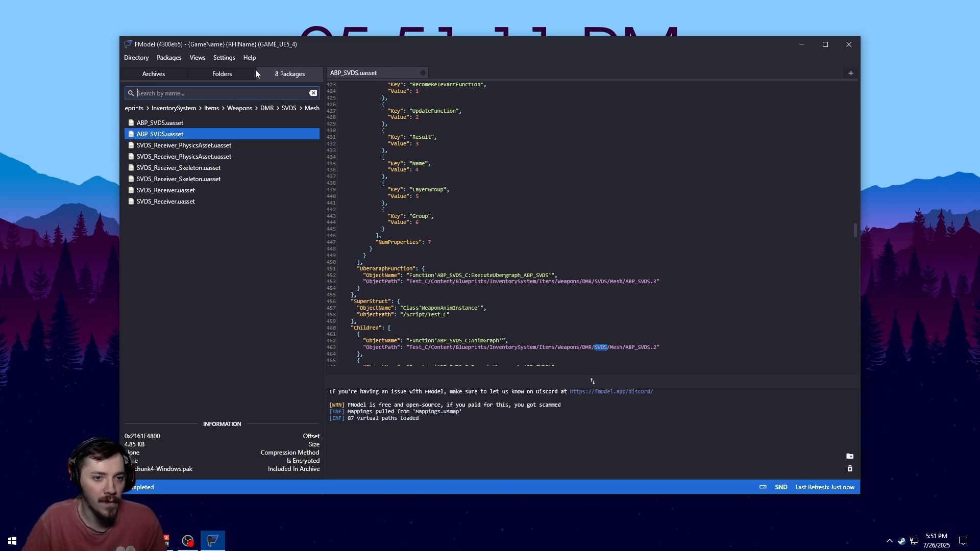
List the SVDS Material folder's packages and select the muzzle brake normal texture
{"action": "left_click", "coordinate": [222, 73]}
{"action": "left_click", "coordinate": [253, 320]}
{"action": "left_click", "coordinate": [286, 73]}
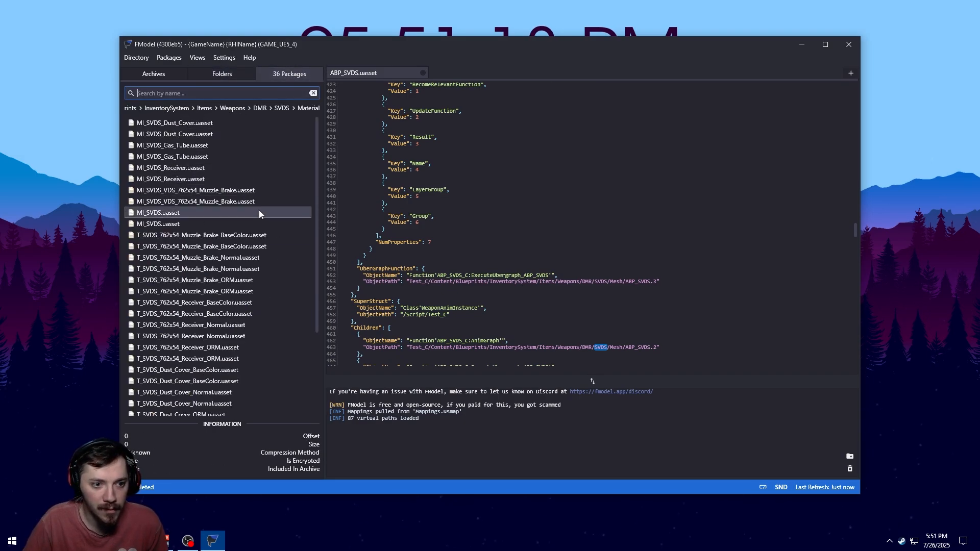
{"action": "left_click", "coordinate": [219, 122]}
{"action": "left_click", "coordinate": [205, 258]}
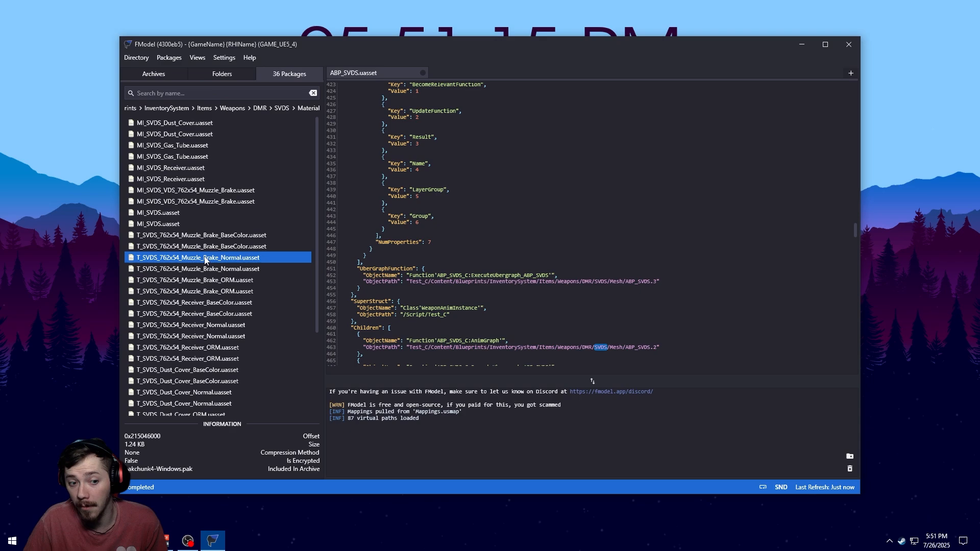
{"action": "scroll", "coordinate": [205, 258], "scroll_direction": "down", "scroll_amount": 5}
{"action": "scroll", "coordinate": [204, 322], "scroll_direction": "up", "scroll_amount": 5}
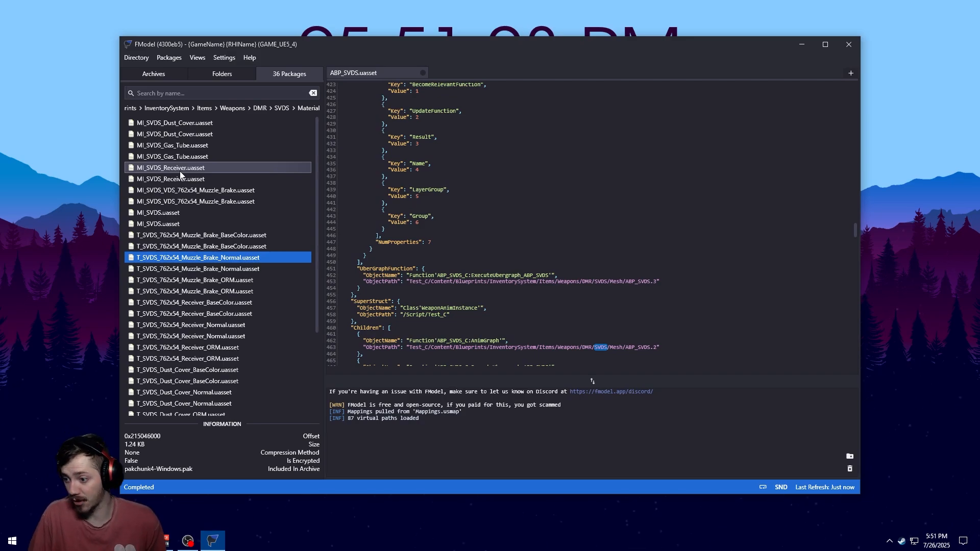
Select the SVDS weapon folder in the folder tree and list its packages
{"action": "left_click", "coordinate": [236, 75]}
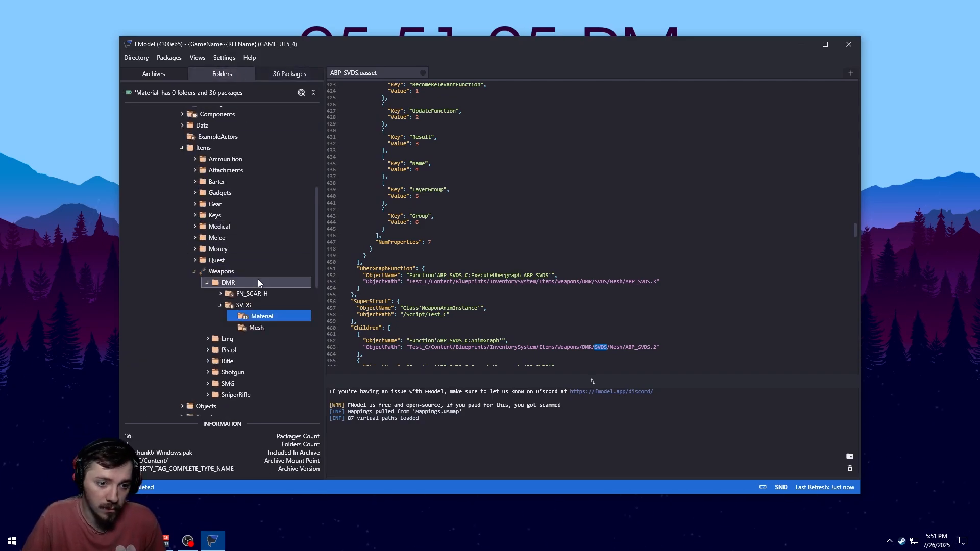
{"action": "left_click", "coordinate": [257, 305]}
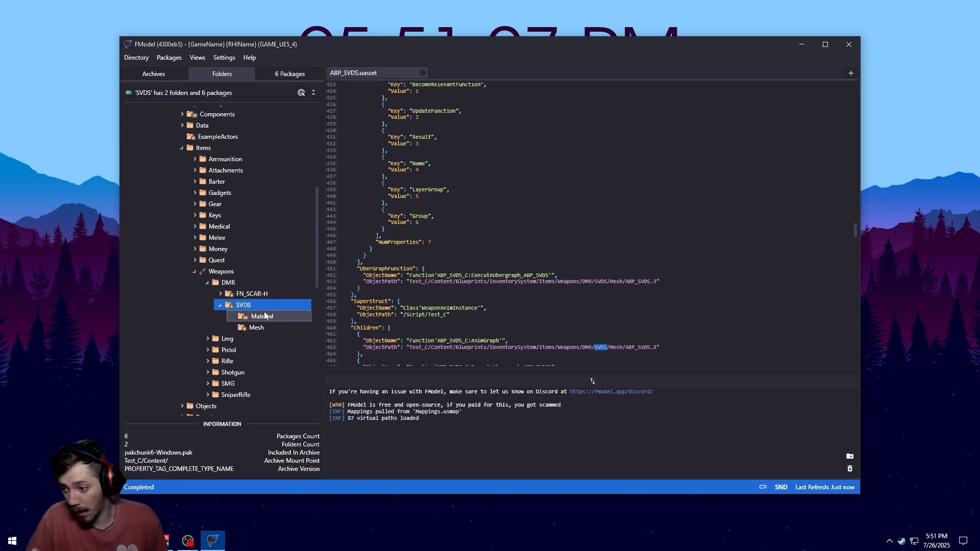
{"action": "scroll", "coordinate": [191, 194], "scroll_direction": "up", "scroll_amount": 4}
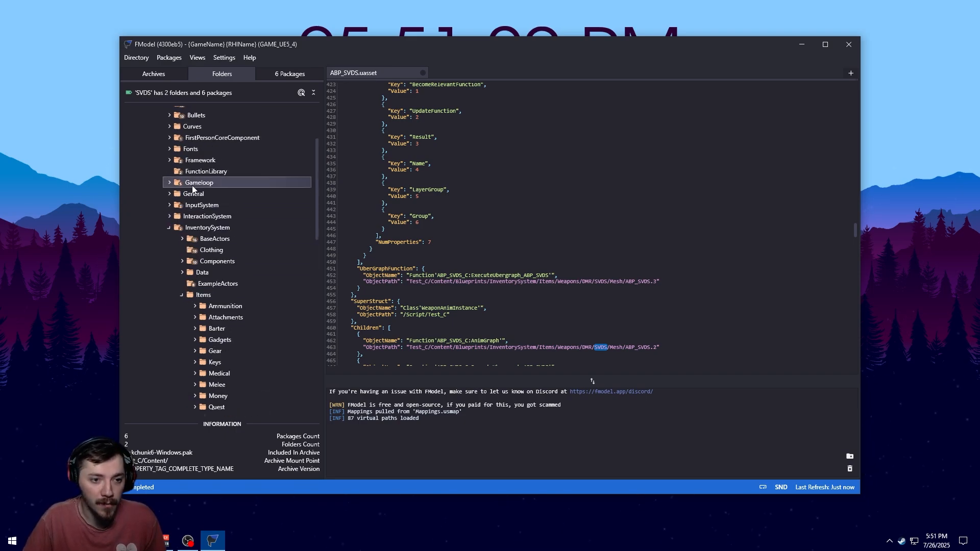
{"action": "scroll", "coordinate": [168, 147], "scroll_direction": "up", "scroll_amount": 3}
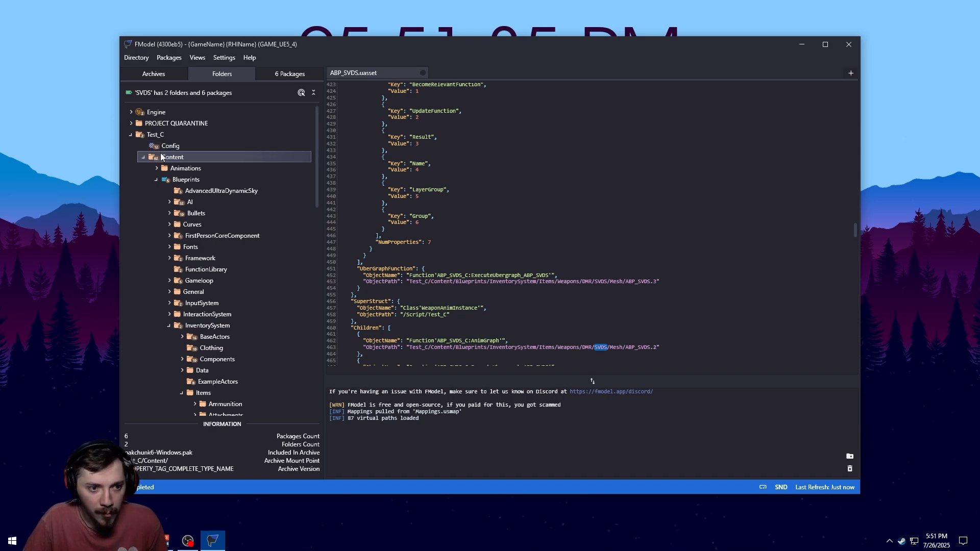
{"action": "scroll", "coordinate": [174, 173], "scroll_direction": "down", "scroll_amount": 6}
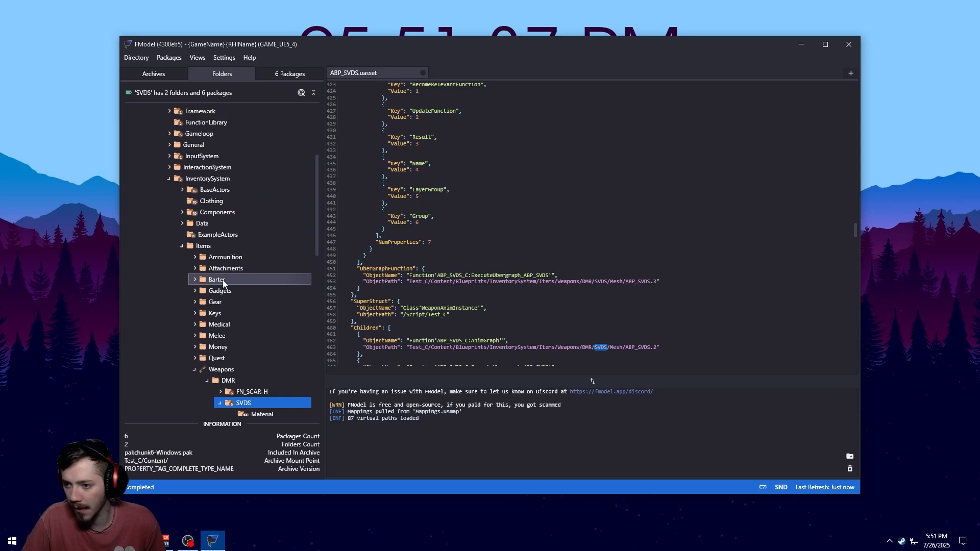
{"action": "left_click", "coordinate": [825, 45]}
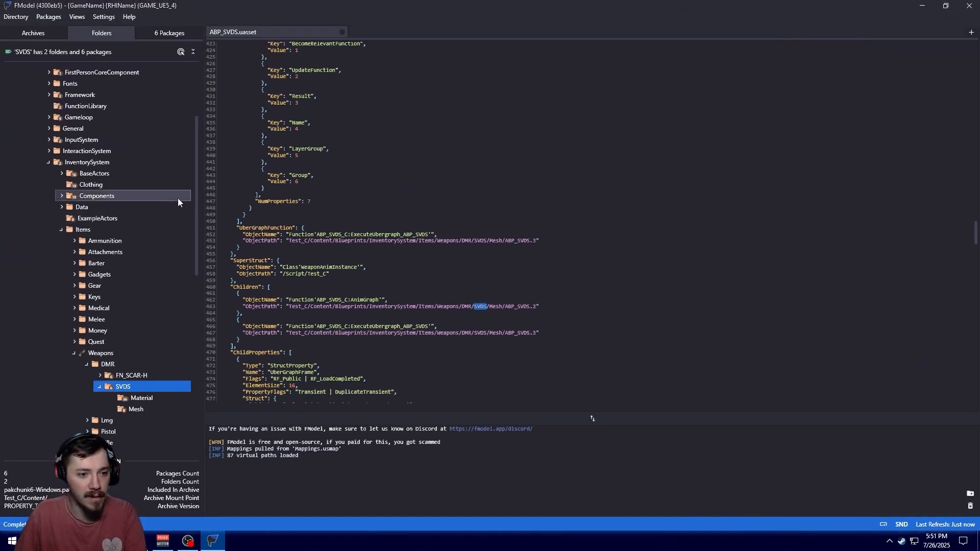
{"action": "scroll", "coordinate": [178, 198], "scroll_direction": "up", "scroll_amount": 1}
{"action": "scroll", "coordinate": [175, 204], "scroll_direction": "down", "scroll_amount": 4}
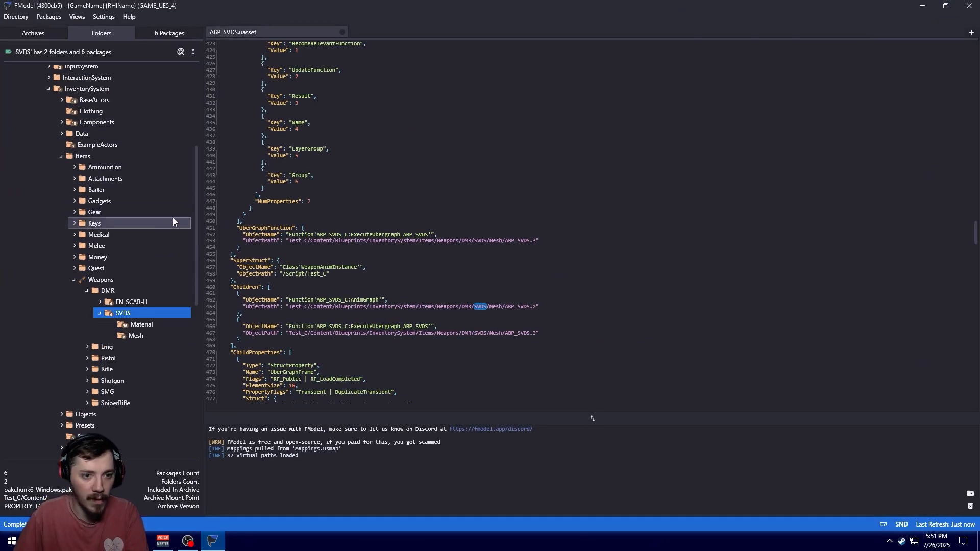
{"action": "key", "text": "super+Down"}
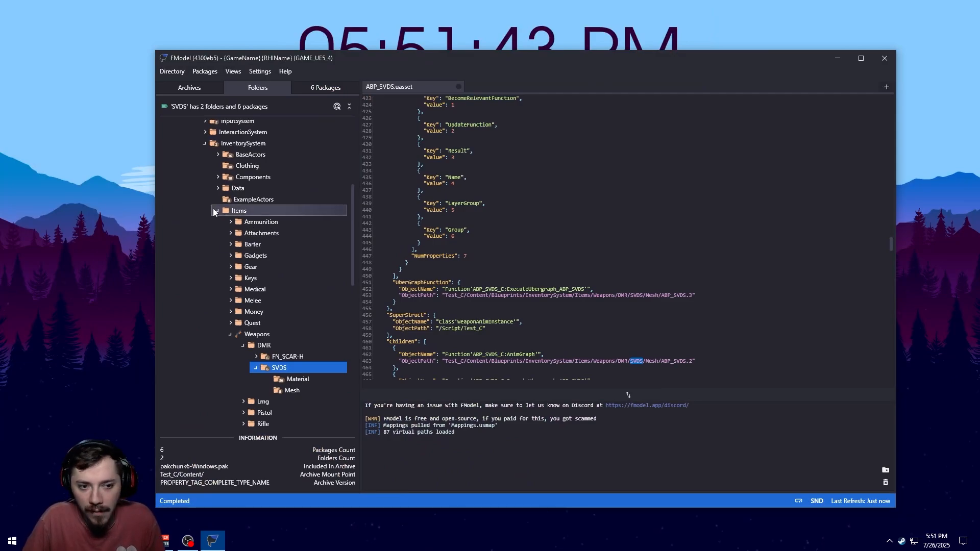
{"action": "scroll", "coordinate": [286, 286], "scroll_direction": "down", "scroll_amount": 3}
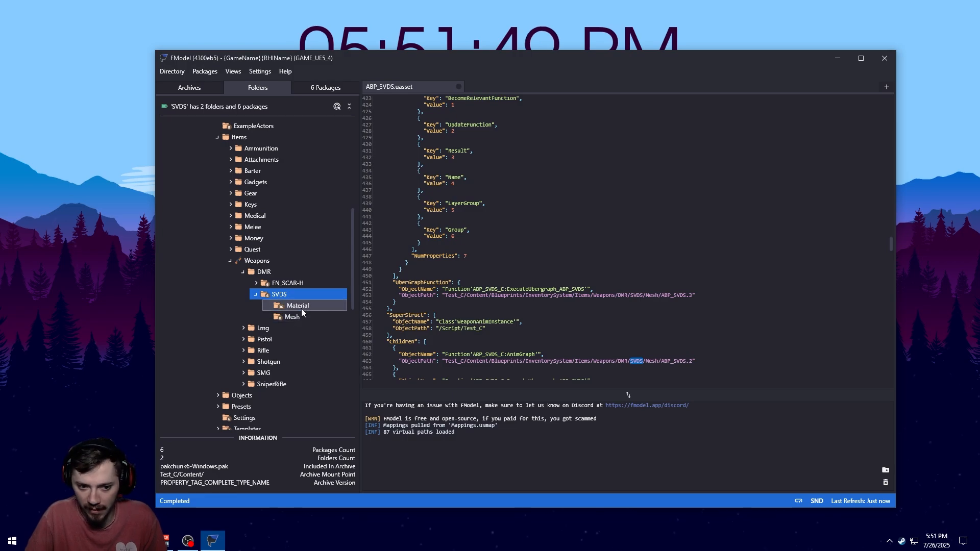
{"action": "left_click", "coordinate": [331, 91]}
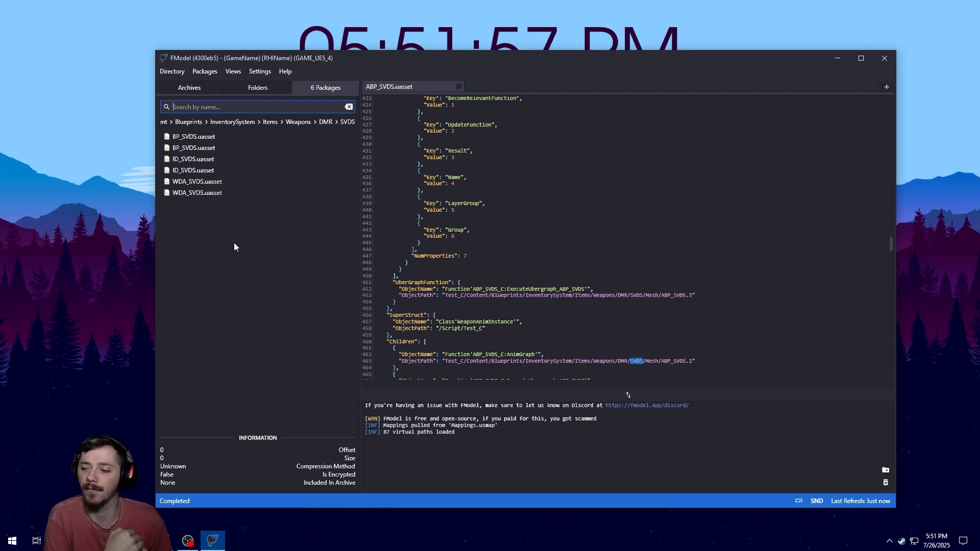
Open ID_SVDS.uasset and highlight its item appearance name, abbreviation, description and vendor entries
{"action": "double_click", "coordinate": [199, 159]}
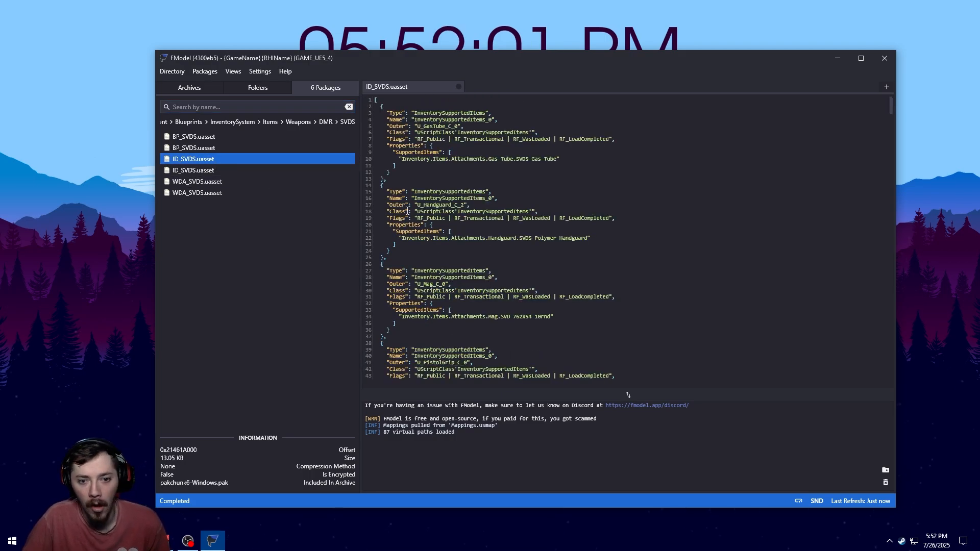
{"action": "scroll", "coordinate": [407, 211], "scroll_direction": "down", "scroll_amount": 20}
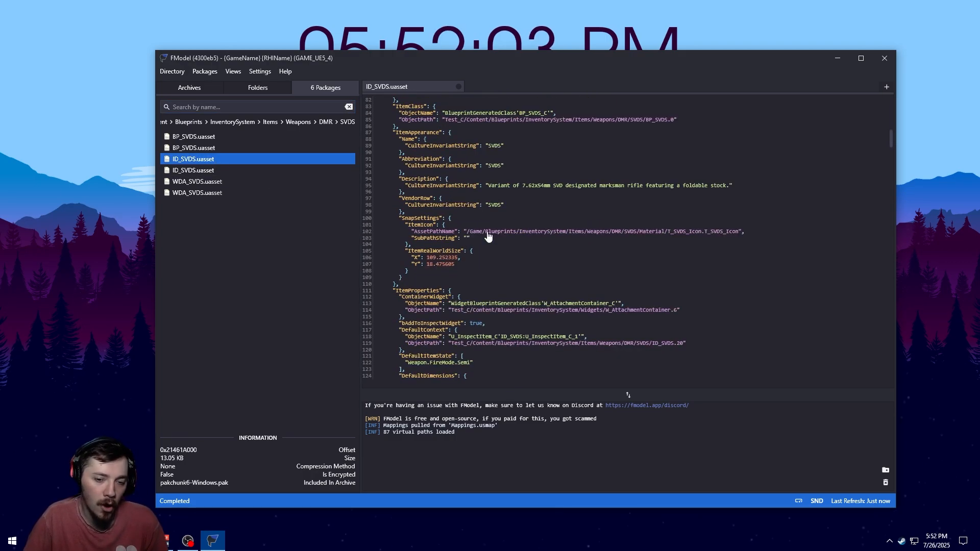
{"action": "left_click_drag", "start_coordinate": [408, 212], "coordinate": [404, 140]}
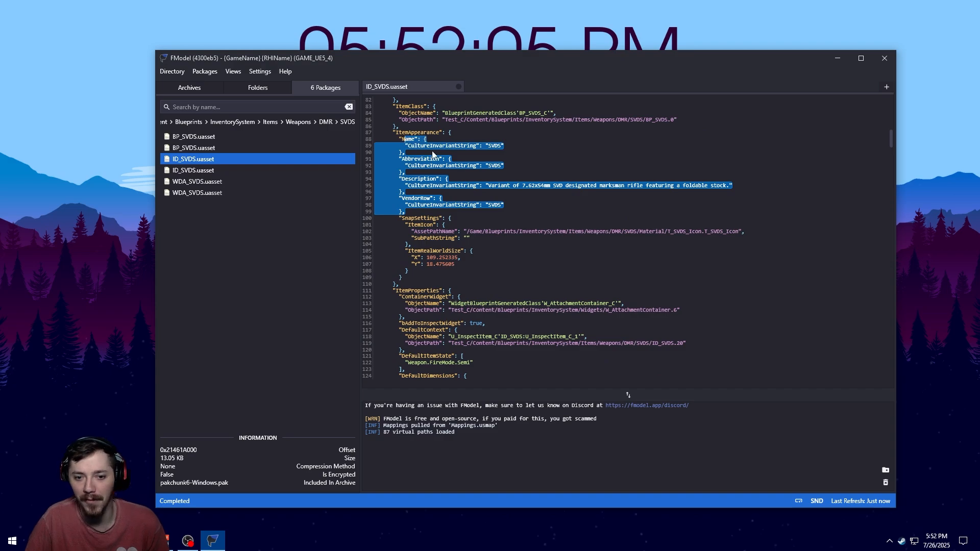
{"action": "left_click", "coordinate": [446, 153]}
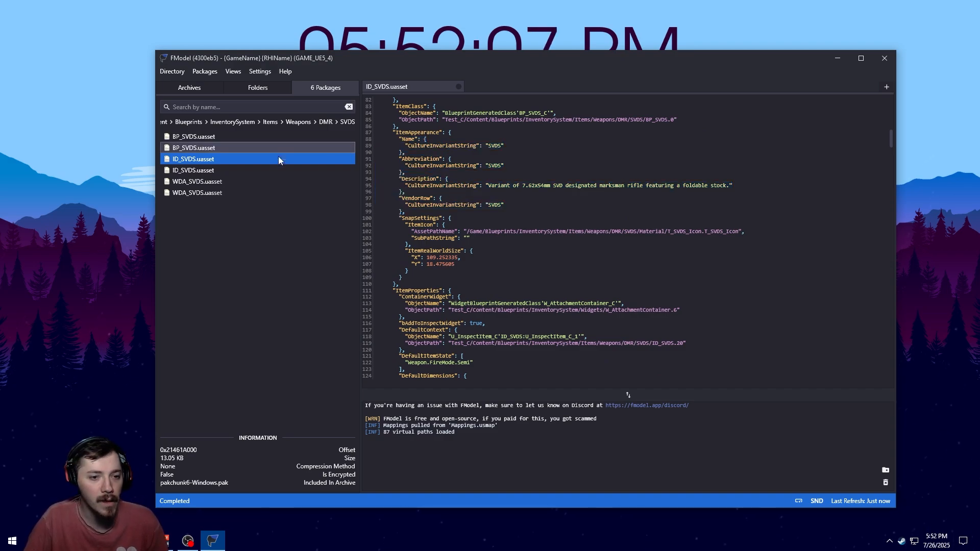
Compare the two ID_SVDS.uasset entries by switching between them
{"action": "left_click", "coordinate": [208, 172]}
{"action": "double_click", "coordinate": [211, 160]}
{"action": "left_click", "coordinate": [213, 171]}
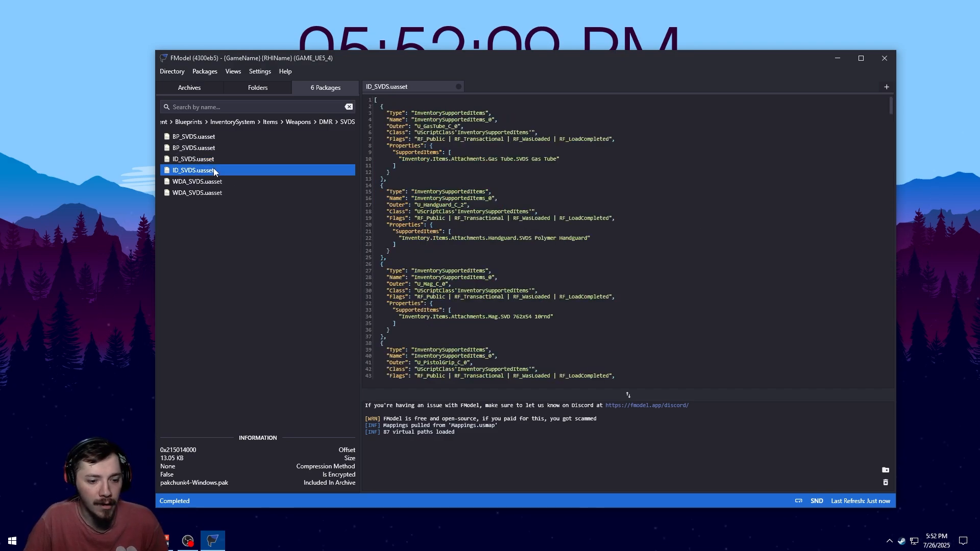
{"action": "left_click", "coordinate": [214, 159]}
{"action": "left_click", "coordinate": [221, 168]}
{"action": "left_click", "coordinate": [220, 159]}
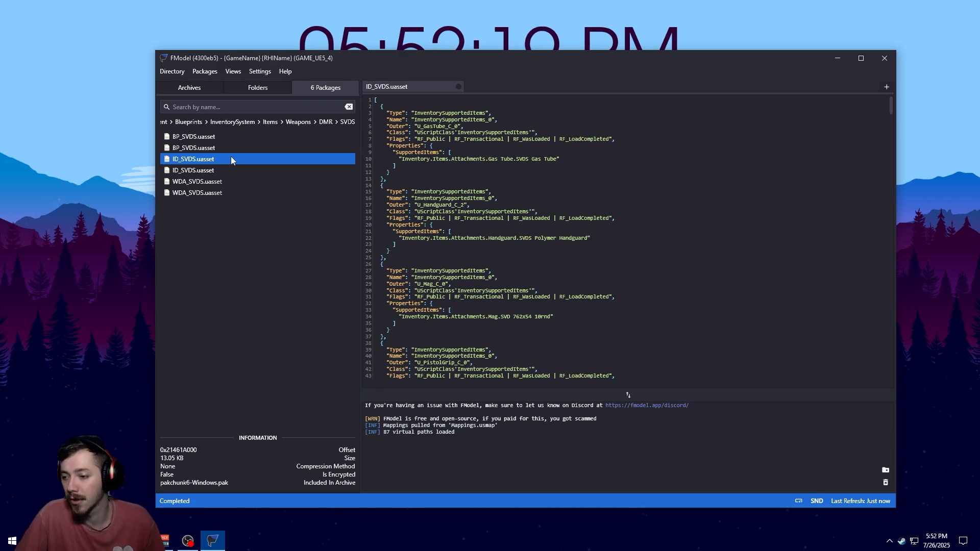
Export the raw data of ID_SVDS.uasset
{"action": "right_click", "coordinate": [231, 159]}
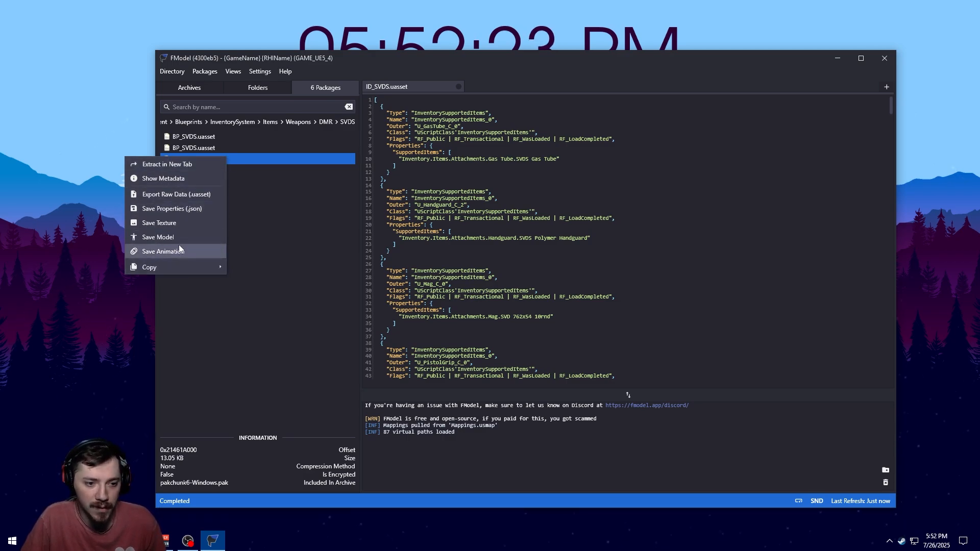
{"action": "left_click", "coordinate": [192, 195]}
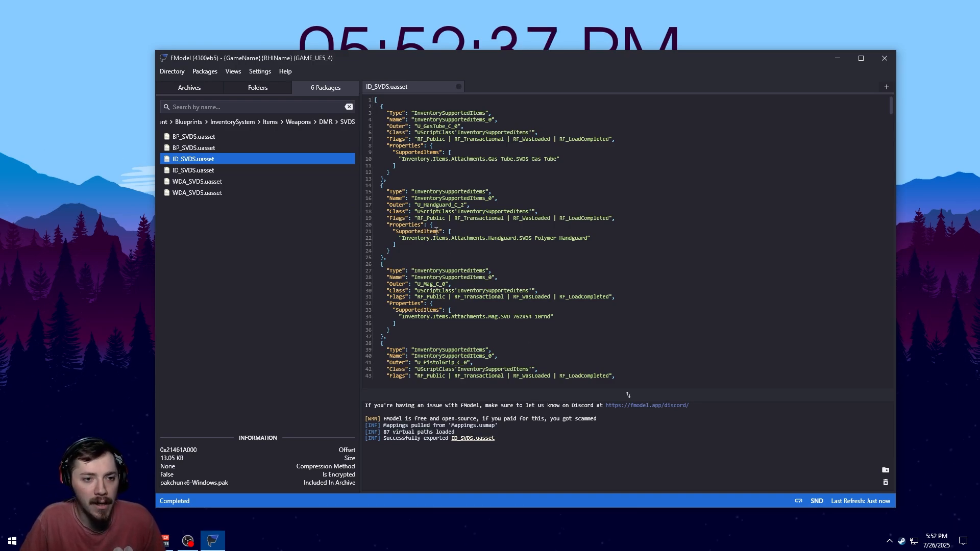
Check the output directory in Settings and open the exported ID_SVDS.uasset's folder
{"action": "left_click", "coordinate": [264, 72]}
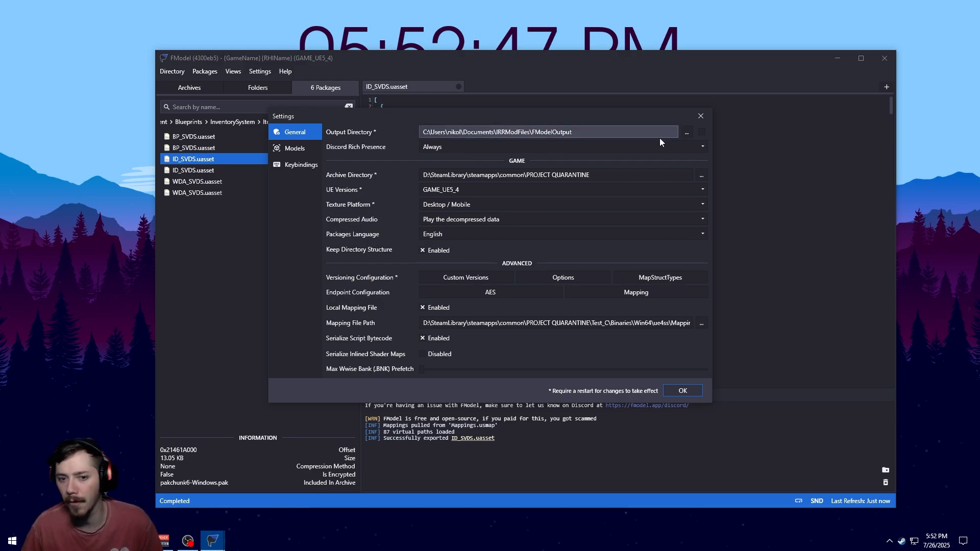
{"action": "left_click", "coordinate": [701, 116]}
{"action": "left_click", "coordinate": [481, 440]}
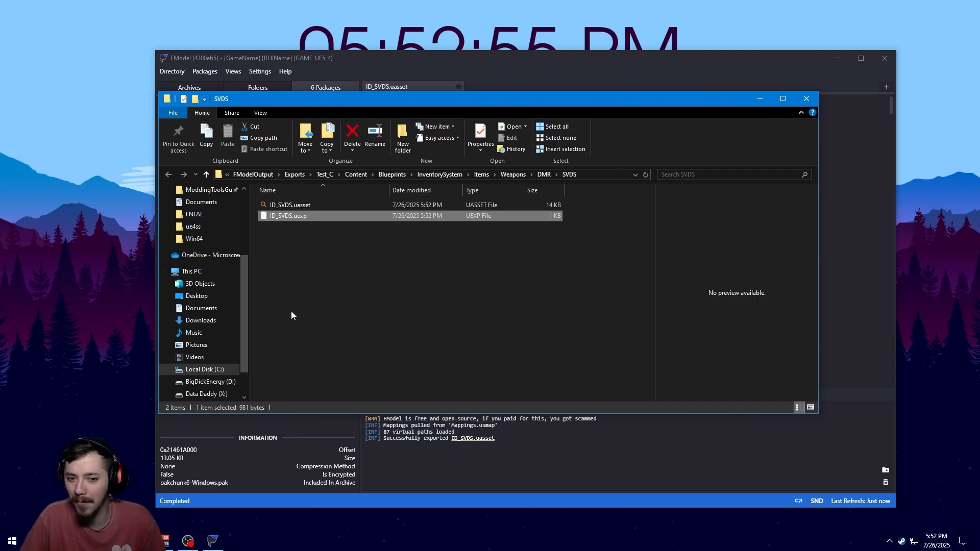
{"action": "left_click", "coordinate": [787, 468]}
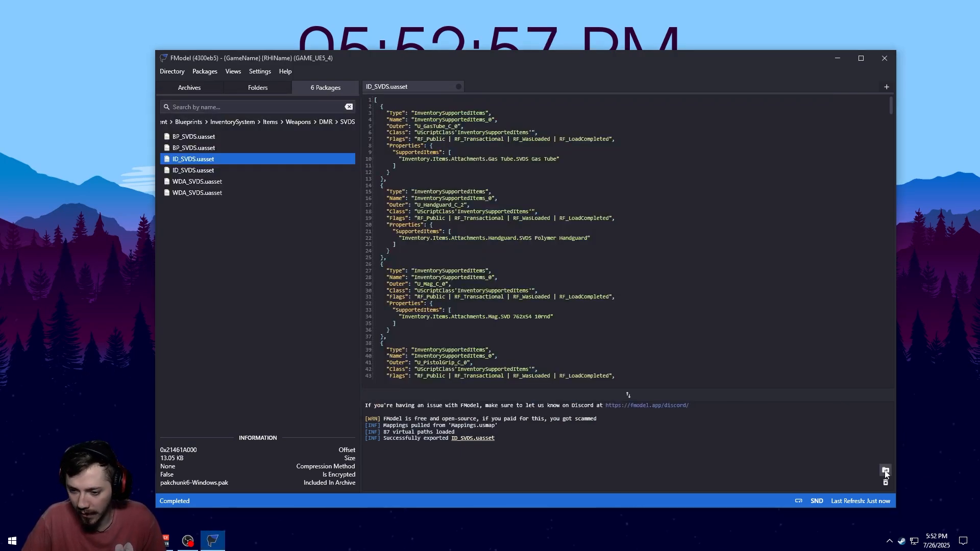
Open the FModel output folder and browse the Exports folders down to the exported ID_SVDS files
{"action": "left_click", "coordinate": [886, 471]}
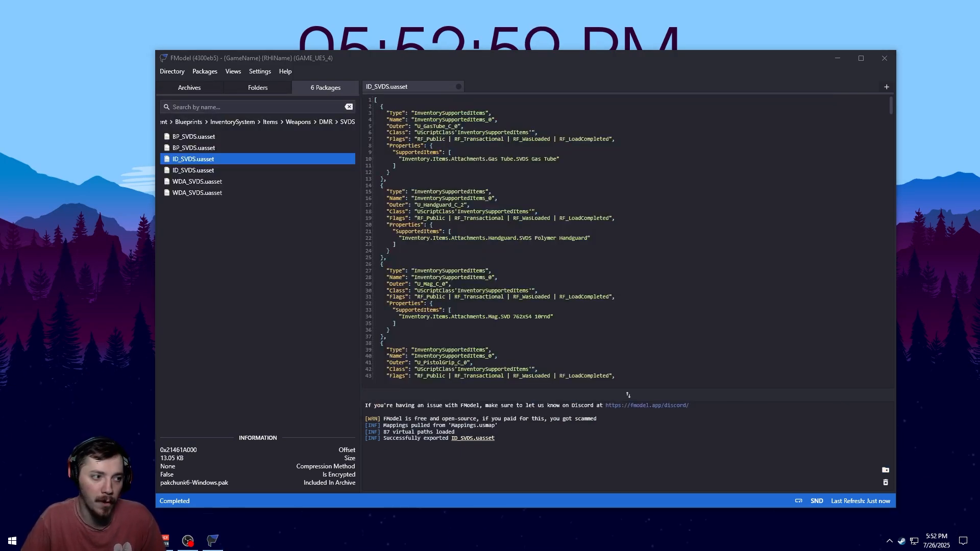
{"action": "left_click_drag", "start_coordinate": [735, 70], "coordinate": [657, 77]}
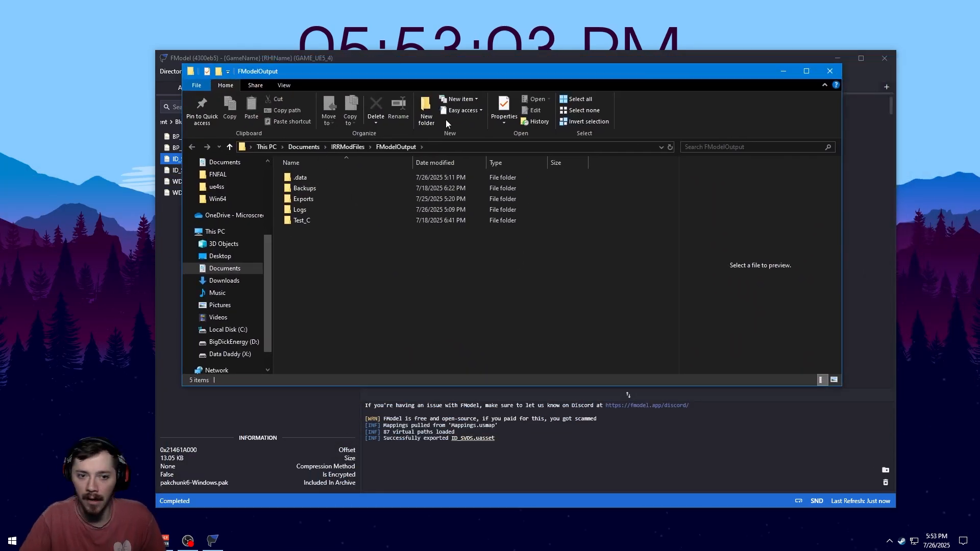
{"action": "left_click", "coordinate": [328, 221]}
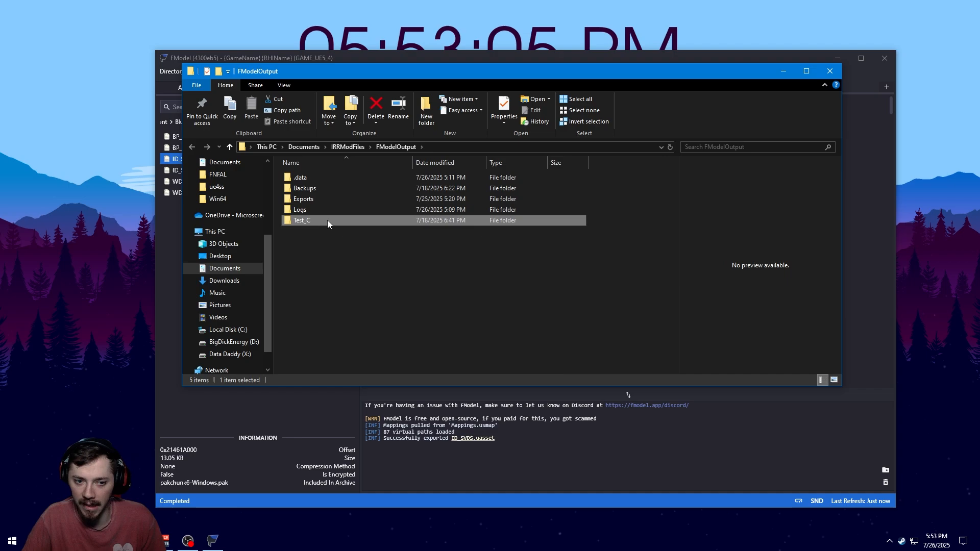
{"action": "double_click", "coordinate": [327, 220]}
{"action": "left_click", "coordinate": [192, 147]}
{"action": "double_click", "coordinate": [290, 198]}
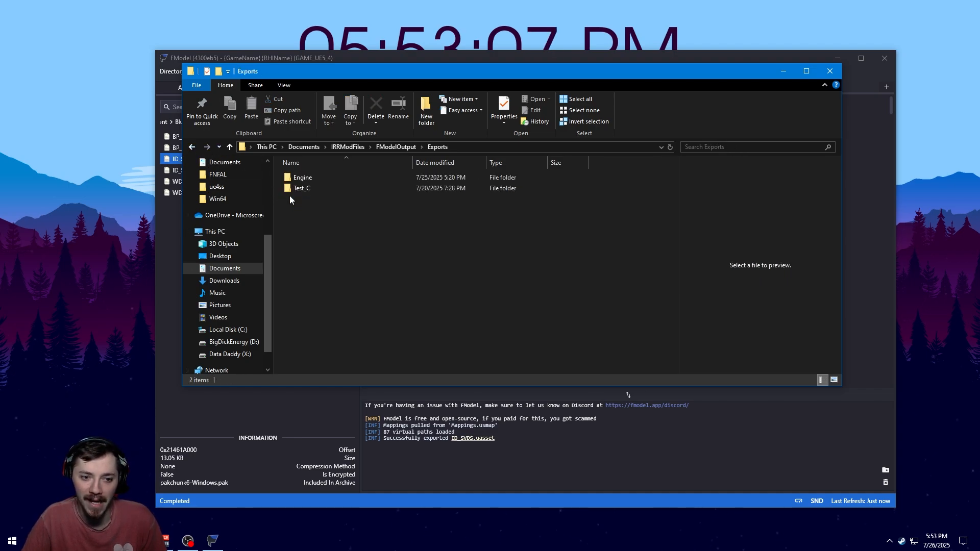
{"action": "double_click", "coordinate": [301, 188]}
{"action": "double_click", "coordinate": [302, 186]}
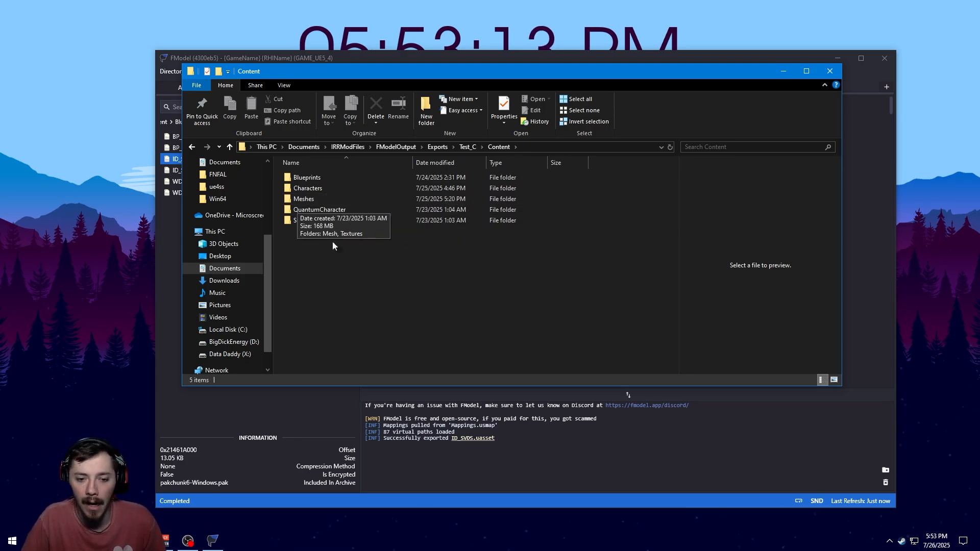
{"action": "left_click", "coordinate": [830, 71]}
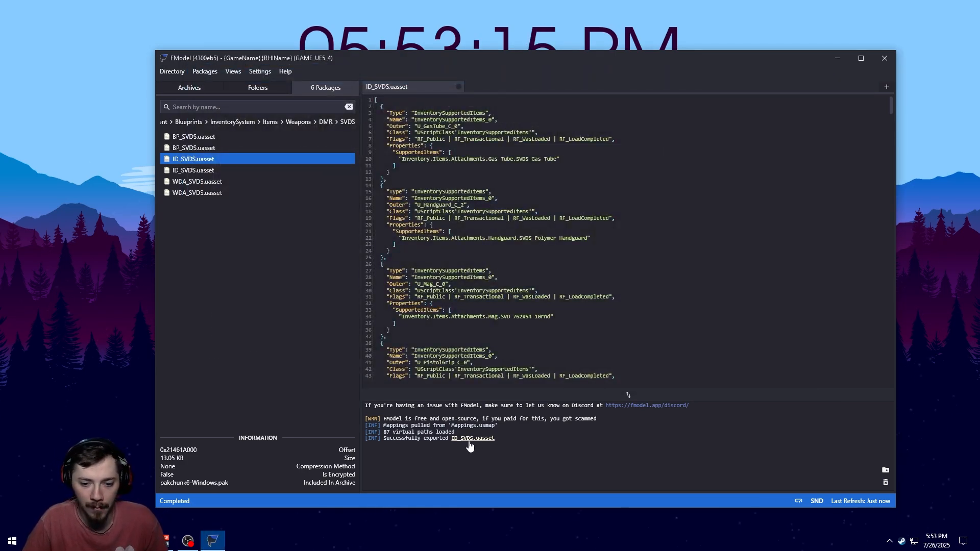
{"action": "left_click", "coordinate": [472, 440]}
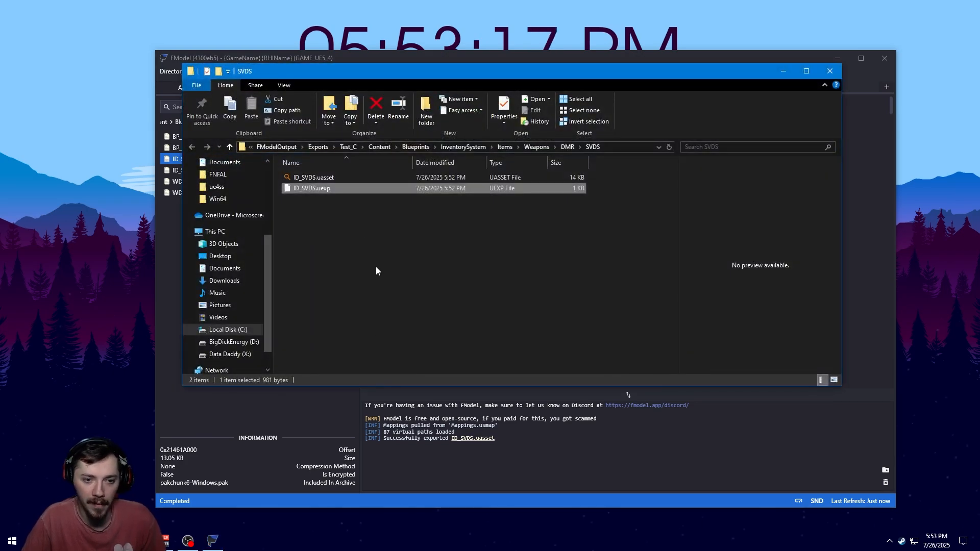
{"action": "left_click", "coordinate": [363, 266]}
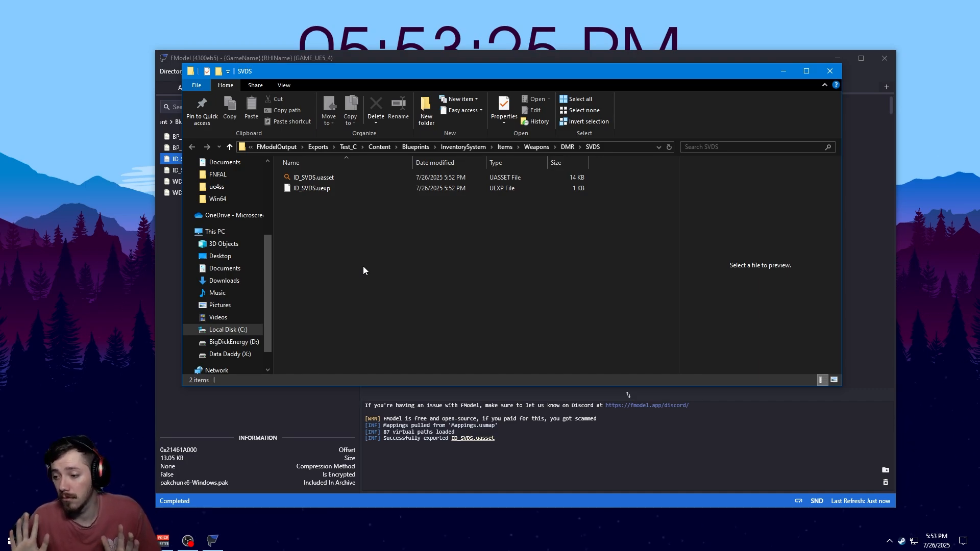
Open the exported ID_SVDS.uasset with UAssetGUI (1).exe from the ModdingToolsGuide UAssetGUI folder and dismiss the notices
{"action": "left_click", "coordinate": [301, 178]}
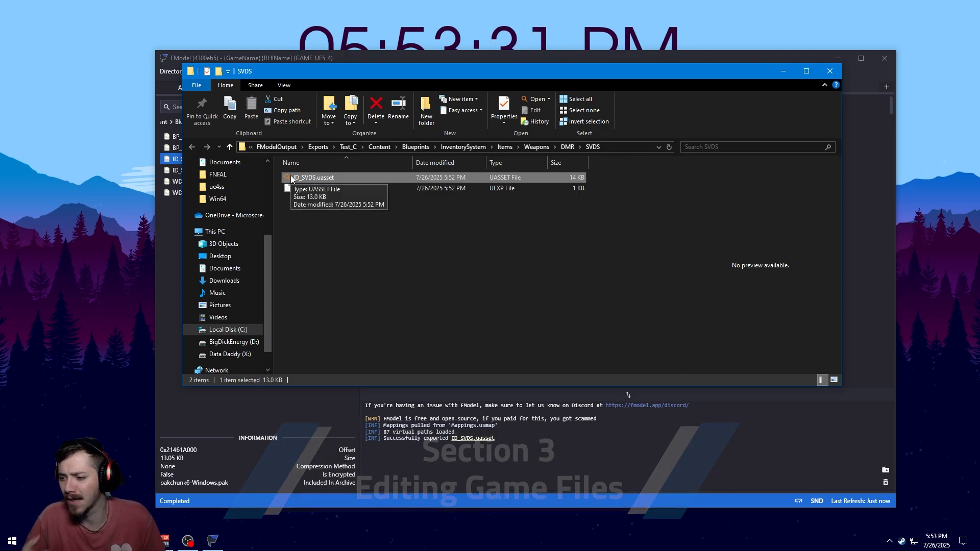
{"action": "right_click", "coordinate": [291, 176]}
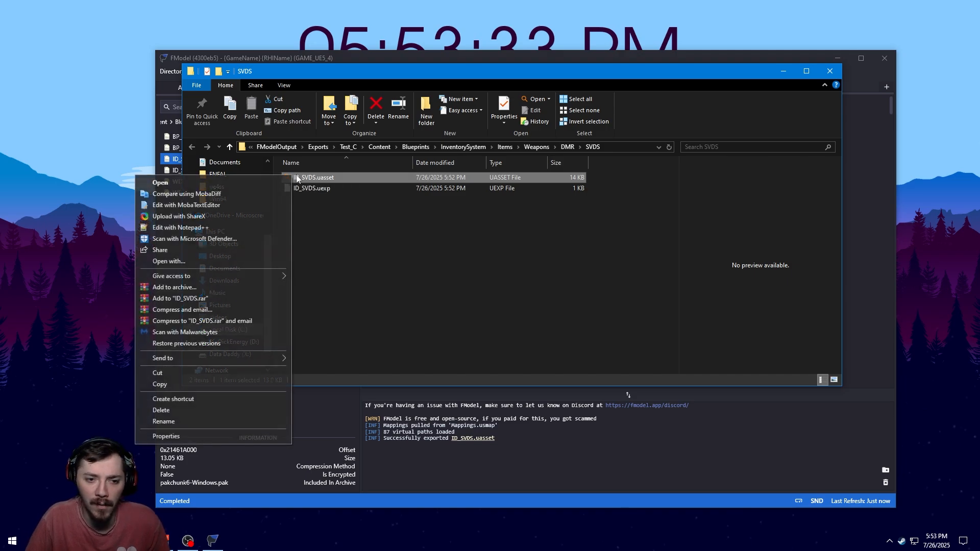
{"action": "left_click", "coordinate": [274, 261]}
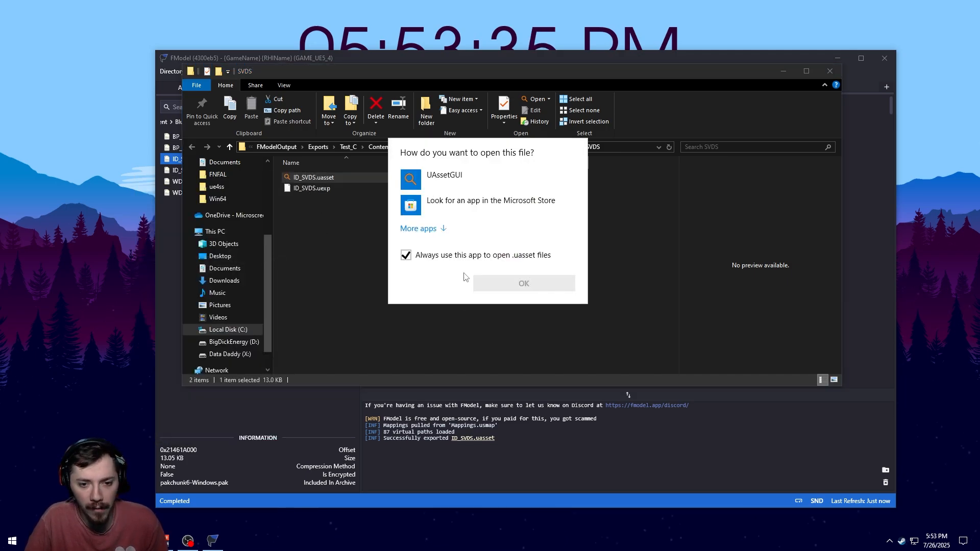
{"action": "left_click", "coordinate": [433, 230]}
{"action": "scroll", "coordinate": [433, 231], "scroll_direction": "down", "scroll_amount": 5}
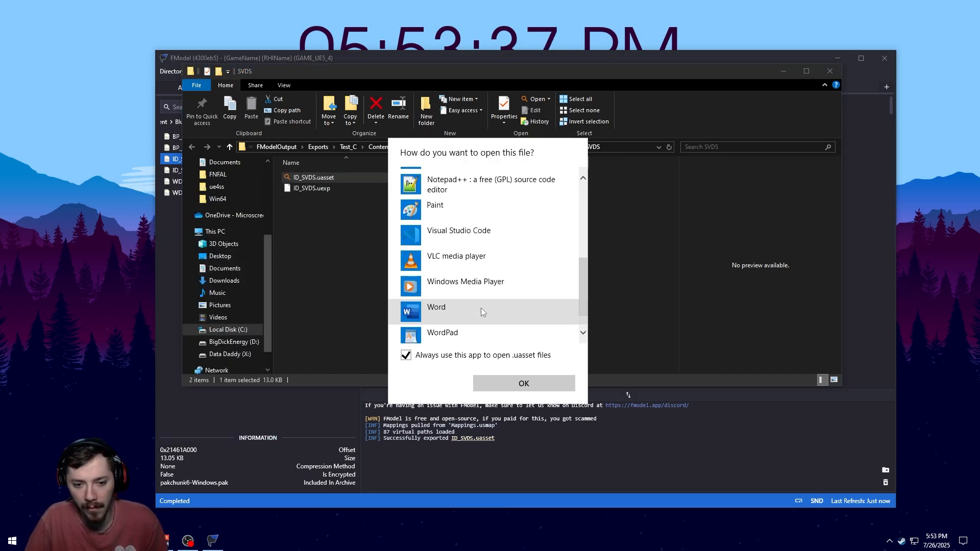
{"action": "left_click", "coordinate": [479, 330]}
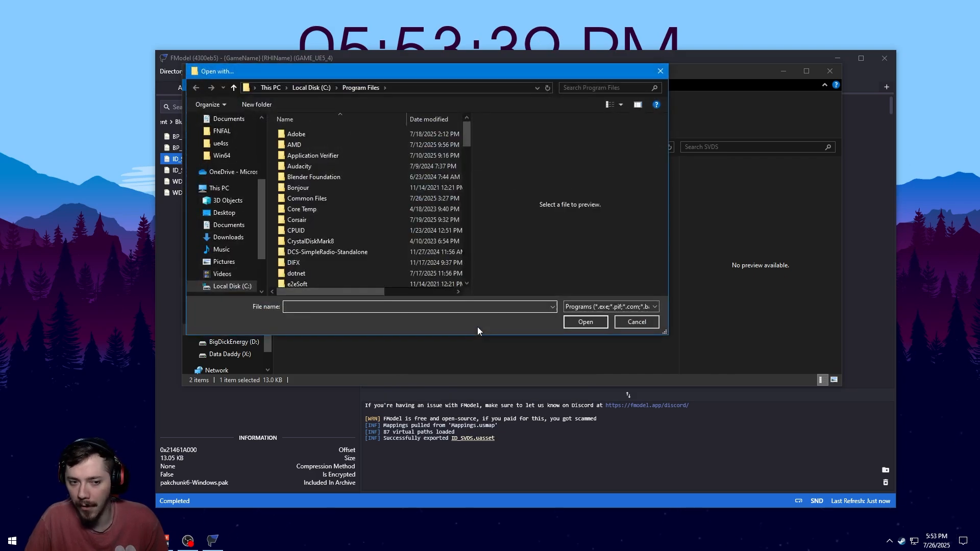
{"action": "scroll", "coordinate": [228, 162], "scroll_direction": "up", "scroll_amount": 3}
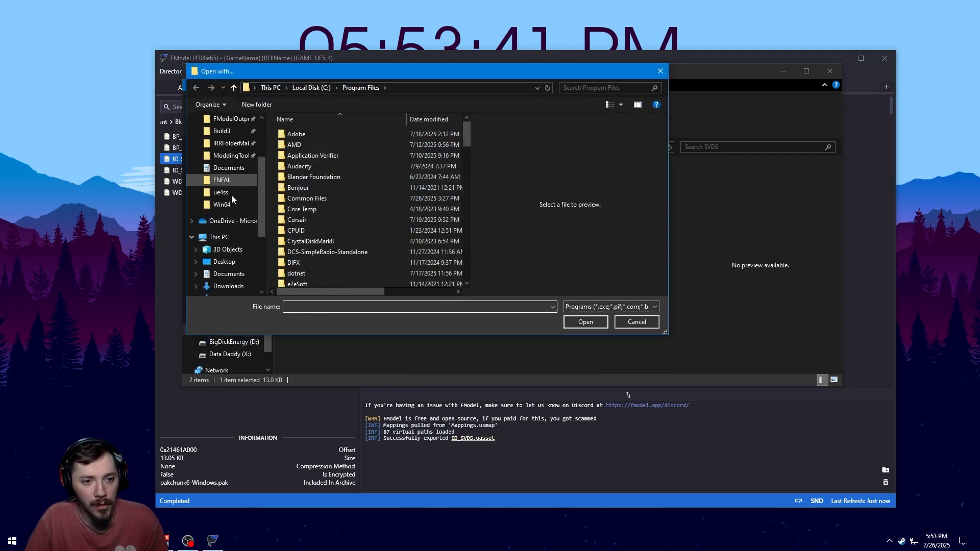
{"action": "left_click", "coordinate": [219, 156]}
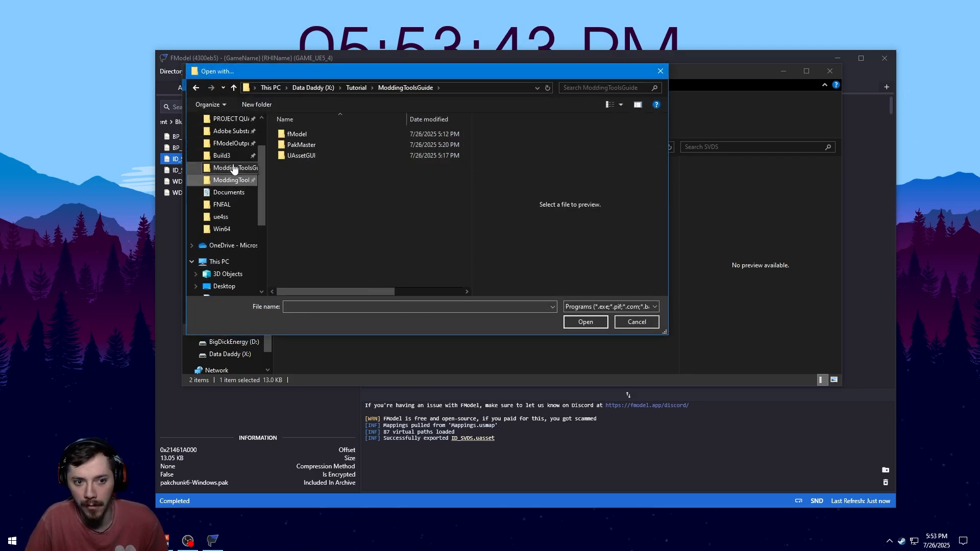
{"action": "double_click", "coordinate": [310, 158]}
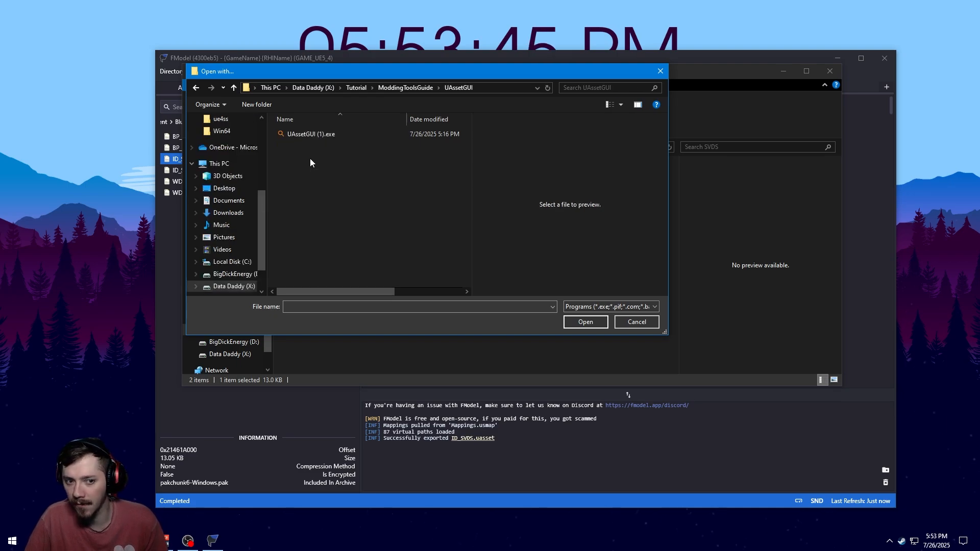
{"action": "left_click", "coordinate": [312, 135]}
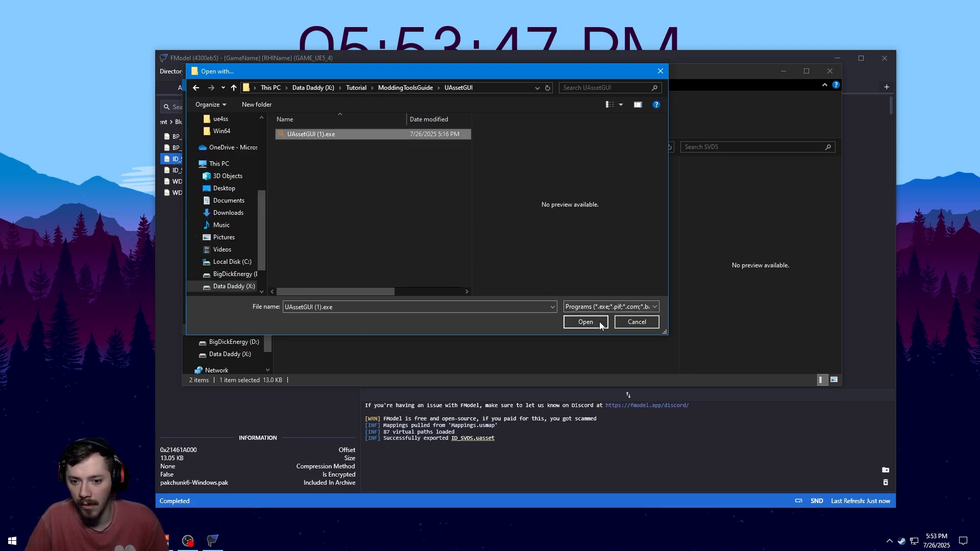
{"action": "left_click", "coordinate": [585, 322]}
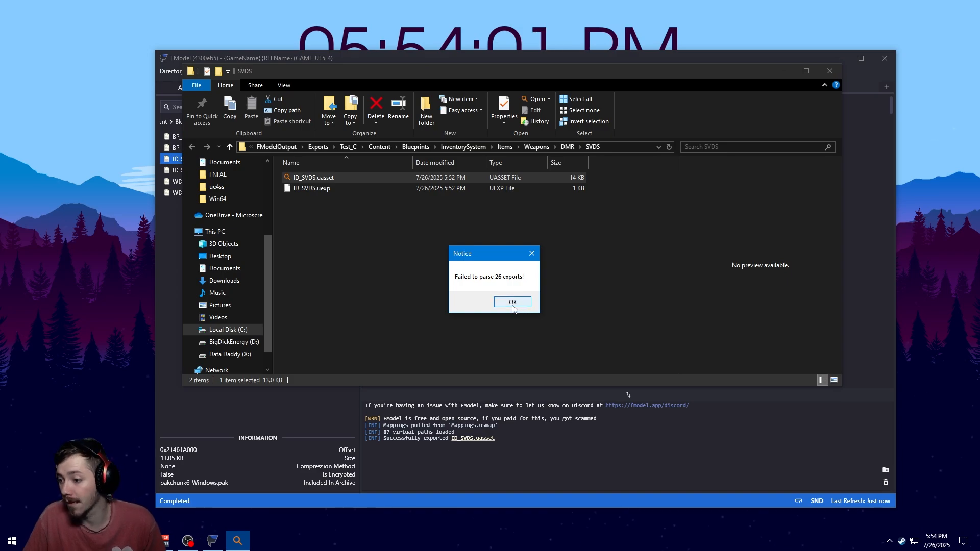
{"action": "left_click", "coordinate": [513, 303]}
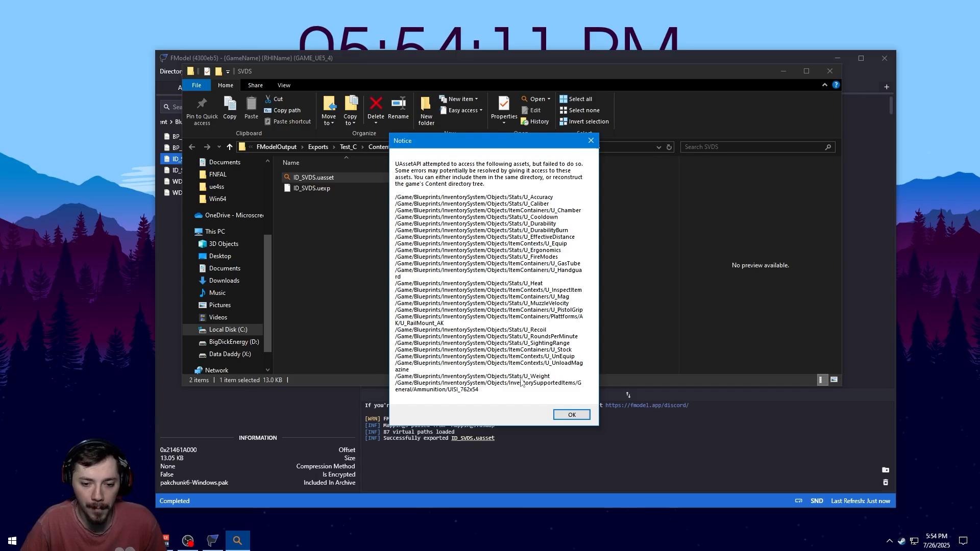
{"action": "left_click", "coordinate": [571, 416]}
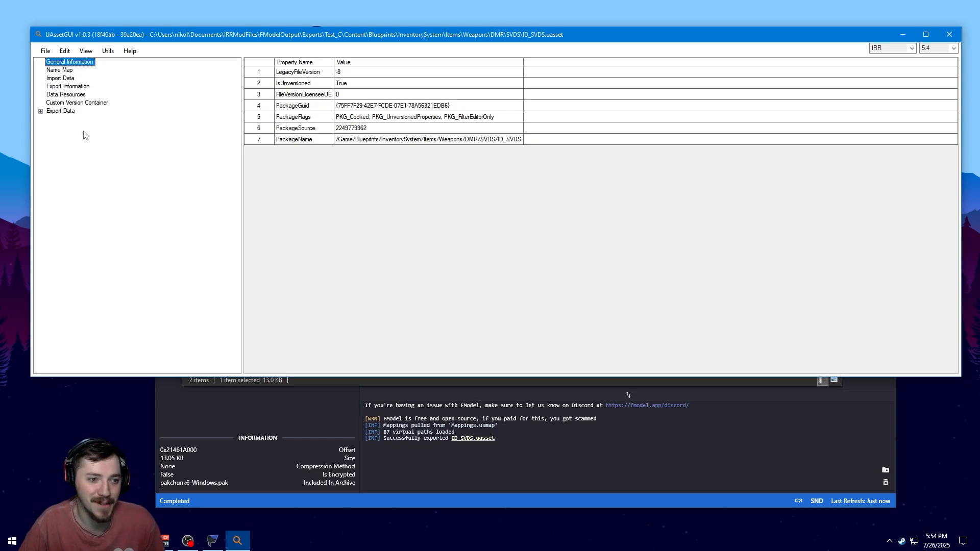
Browse the Export Data entries, inspecting Export 15's raw data and Export 7's IRRItemDefinition properties
{"action": "left_click", "coordinate": [41, 111]}
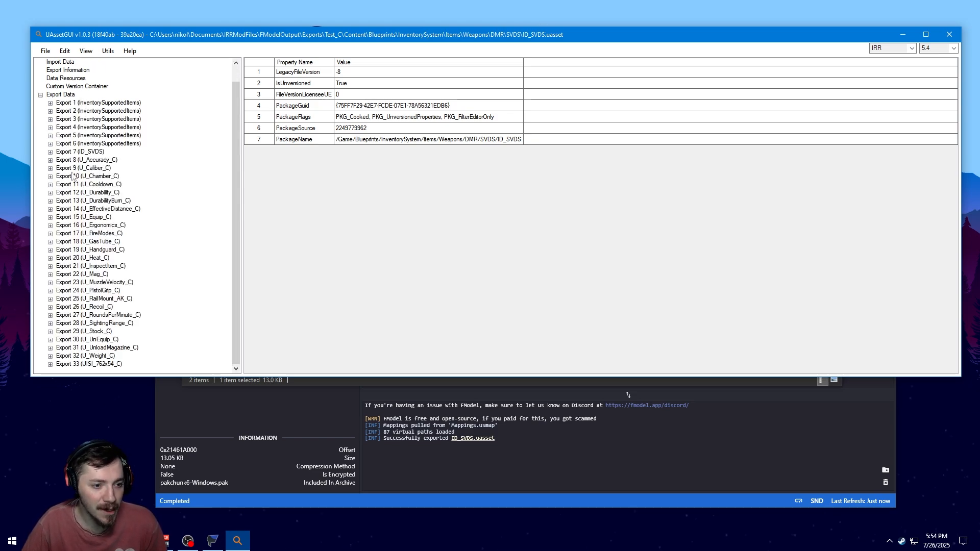
{"action": "scroll", "coordinate": [85, 358], "scroll_direction": "up", "scroll_amount": 1}
{"action": "scroll", "coordinate": [94, 230], "scroll_direction": "down", "scroll_amount": 1}
{"action": "left_click", "coordinate": [97, 290]}
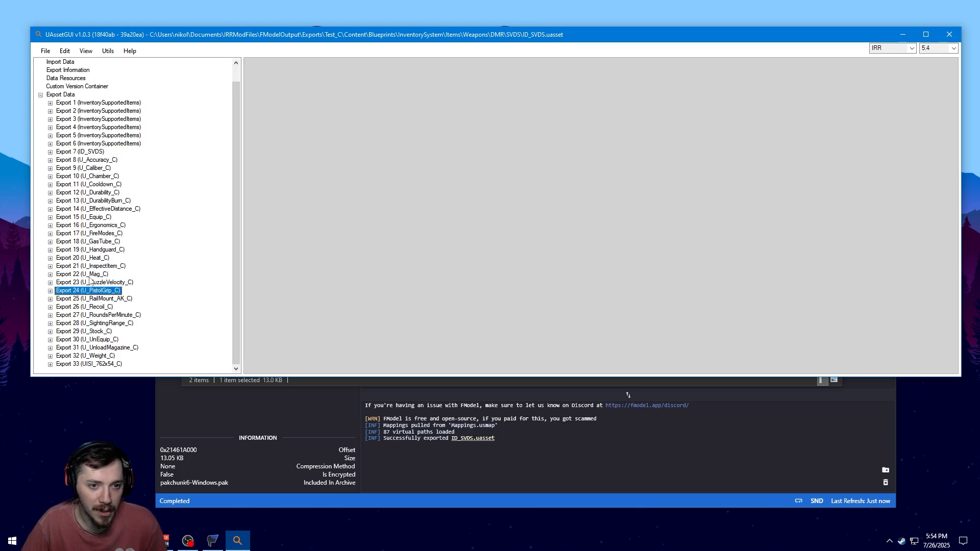
{"action": "scroll", "coordinate": [90, 281], "scroll_direction": "up", "scroll_amount": 1}
{"action": "left_click", "coordinate": [77, 233]}
{"action": "left_click", "coordinate": [50, 234]}
{"action": "left_click", "coordinate": [85, 242]}
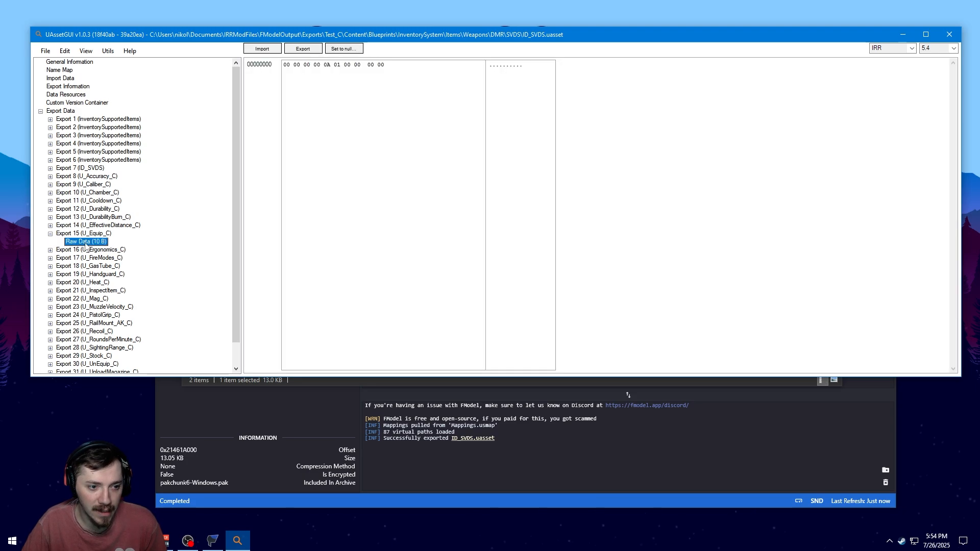
{"action": "left_click", "coordinate": [87, 234]}
{"action": "left_click", "coordinate": [50, 234]}
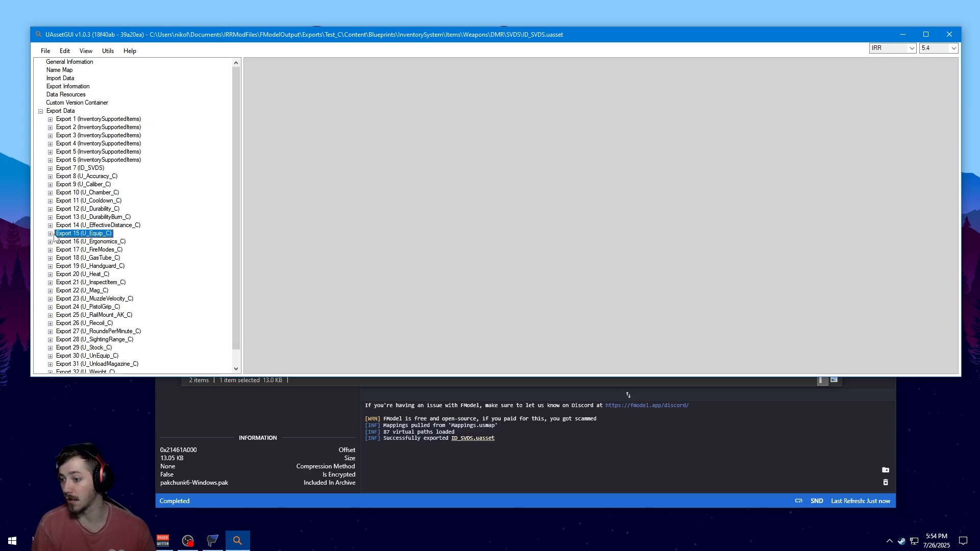
{"action": "left_click", "coordinate": [86, 169]}
{"action": "left_click", "coordinate": [50, 168]}
{"action": "left_click", "coordinate": [64, 177]}
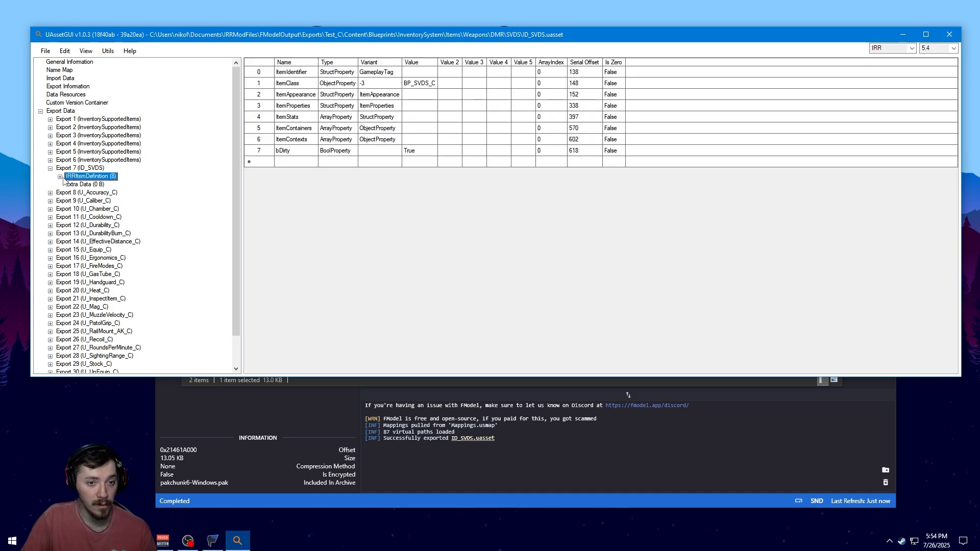
Switch to FModel and examine the ID_SVDS JSON around the IRRItemDefinition's ItemAppearance section
{"action": "key", "text": "alt+Tab"}
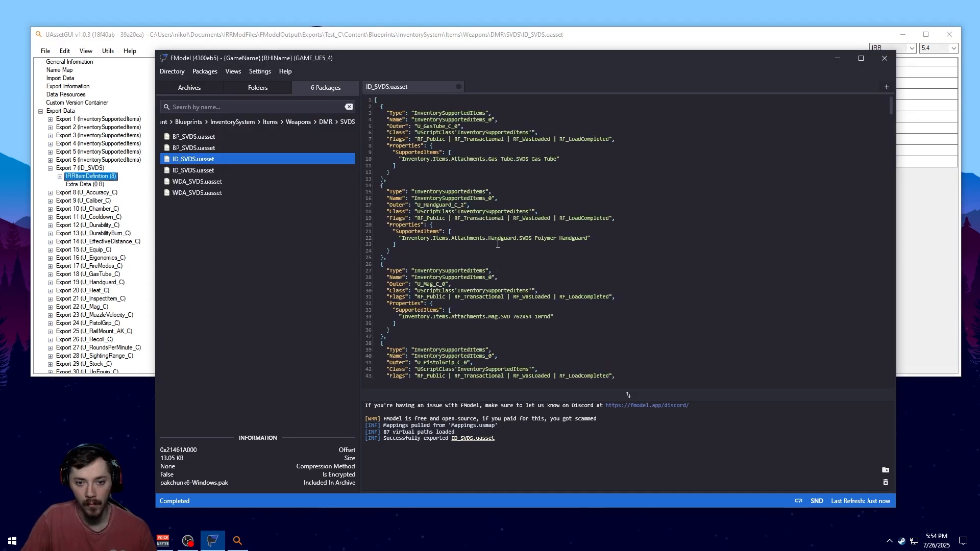
{"action": "scroll", "coordinate": [497, 245], "scroll_direction": "down", "scroll_amount": 20}
{"action": "left_click_drag", "start_coordinate": [485, 192], "coordinate": [440, 185]}
{"action": "left_click", "coordinate": [439, 186]}
{"action": "scroll", "coordinate": [434, 189], "scroll_direction": "up", "scroll_amount": 2}
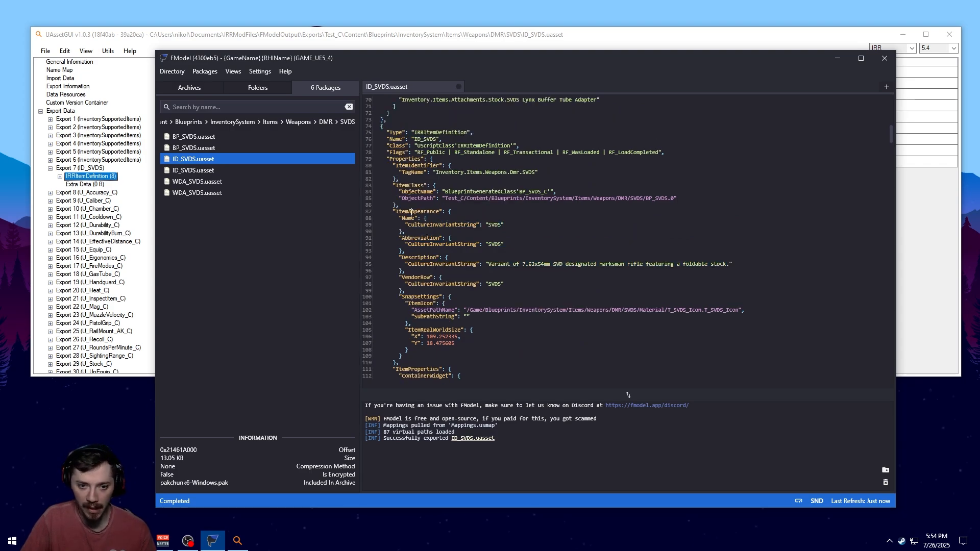
{"action": "double_click", "coordinate": [411, 214]}
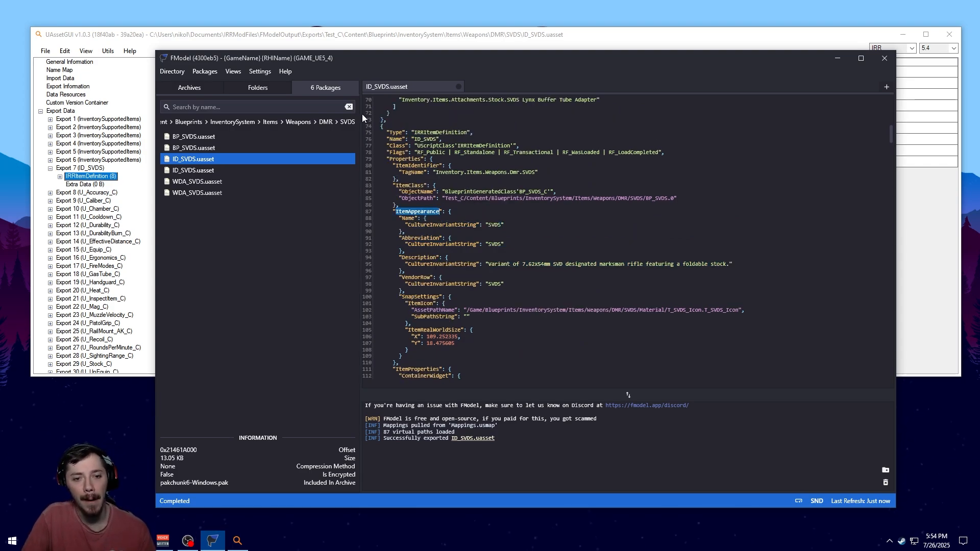
{"action": "scroll", "coordinate": [456, 206], "scroll_direction": "up", "scroll_amount": 4}
{"action": "left_click_drag", "start_coordinate": [393, 210], "coordinate": [473, 213]}
{"action": "left_click", "coordinate": [473, 213]}
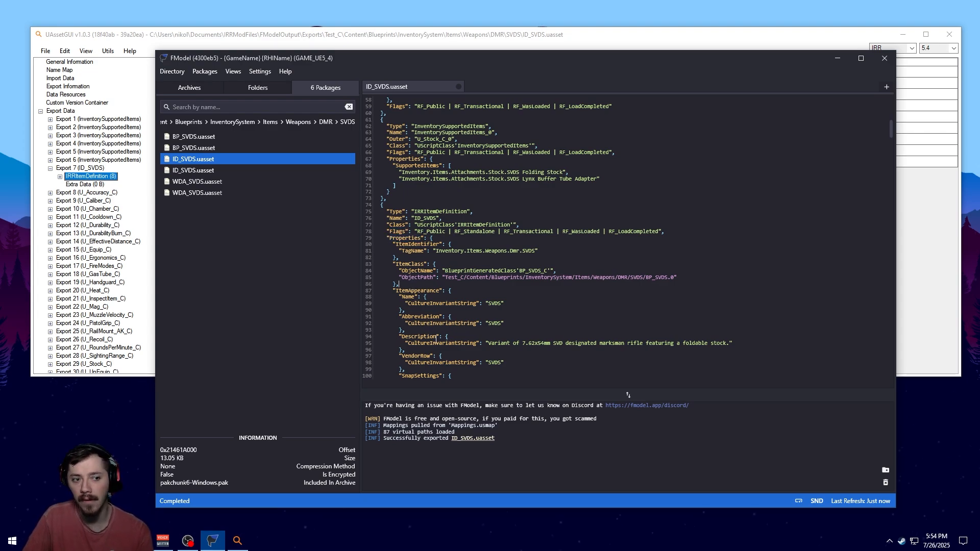
Expand Exports 5 and 6 in UAssetGUI and compare them with the FModel JSON
{"action": "left_click", "coordinate": [102, 176]}
{"action": "left_click", "coordinate": [50, 168]}
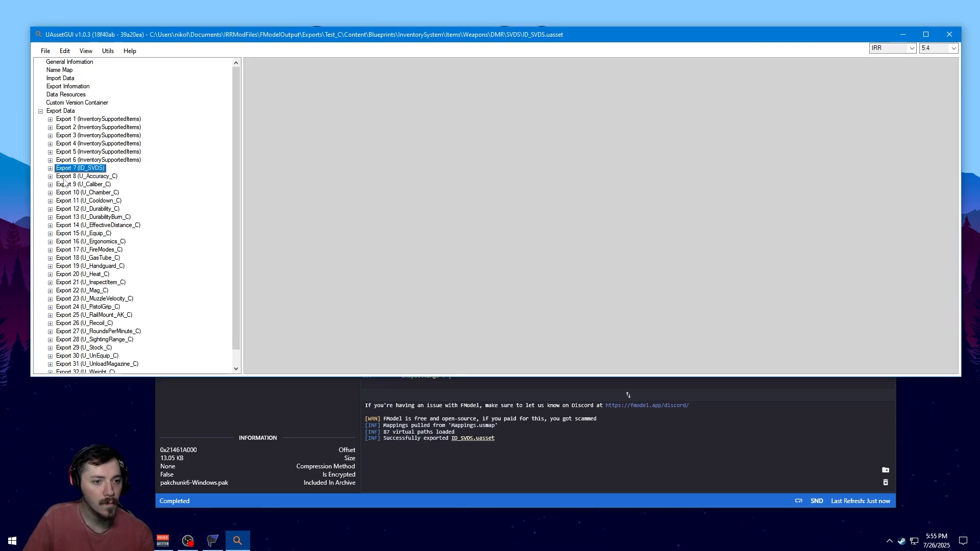
{"action": "left_click", "coordinate": [50, 159]}
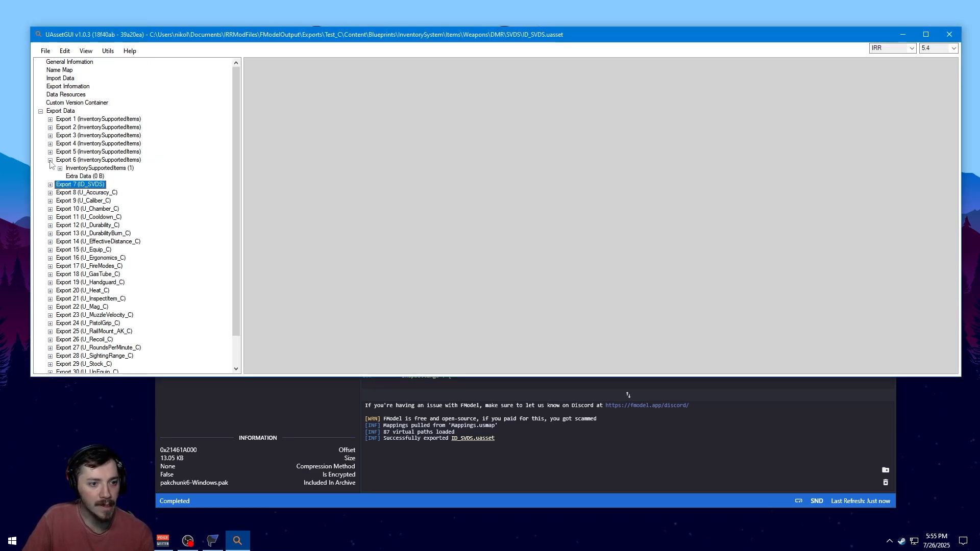
{"action": "left_click", "coordinate": [50, 152]}
{"action": "left_click", "coordinate": [88, 169]}
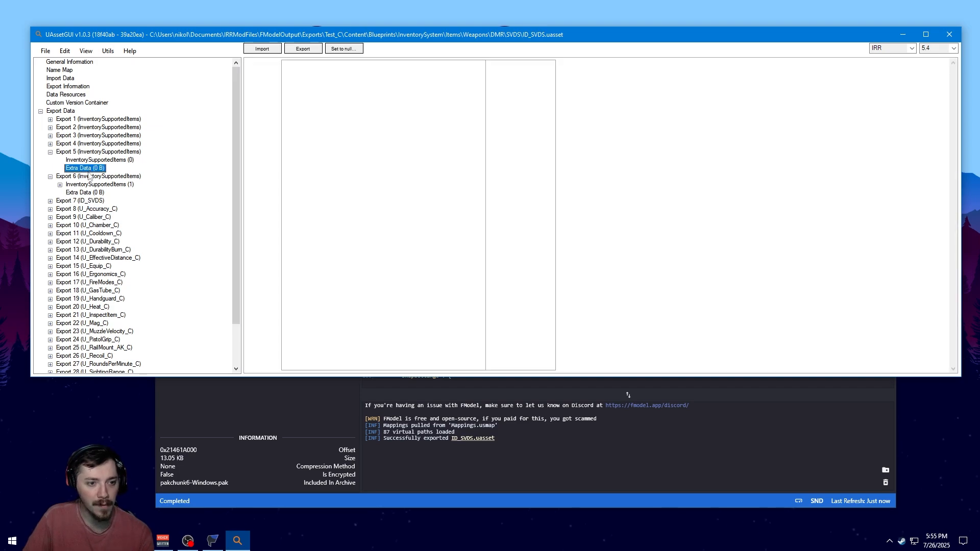
{"action": "left_click", "coordinate": [92, 185]}
{"action": "left_click", "coordinate": [73, 192]}
{"action": "left_click", "coordinate": [72, 200]}
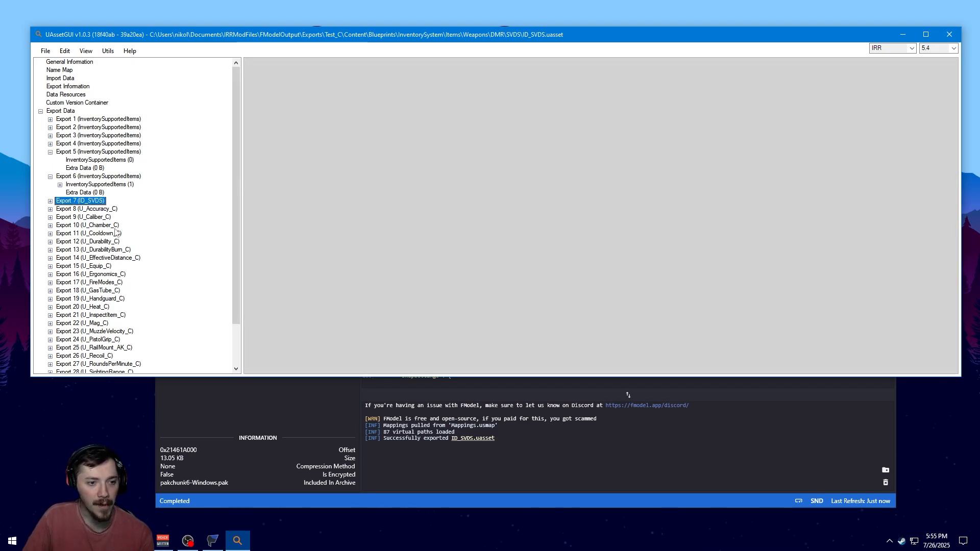
{"action": "left_click", "coordinate": [291, 404]}
{"action": "scroll", "coordinate": [445, 288], "scroll_direction": "up", "scroll_amount": 2}
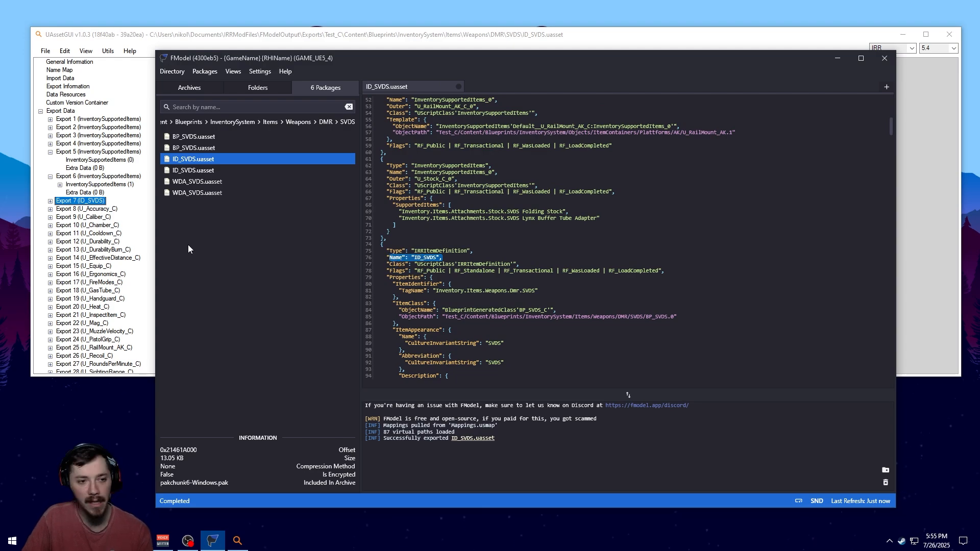
Open ItemAppearance under Export 7's IRRItemDefinition and set the Name value to LongBoigun
{"action": "left_click", "coordinate": [118, 221]}
{"action": "left_click", "coordinate": [77, 209]}
{"action": "left_click", "coordinate": [50, 201]}
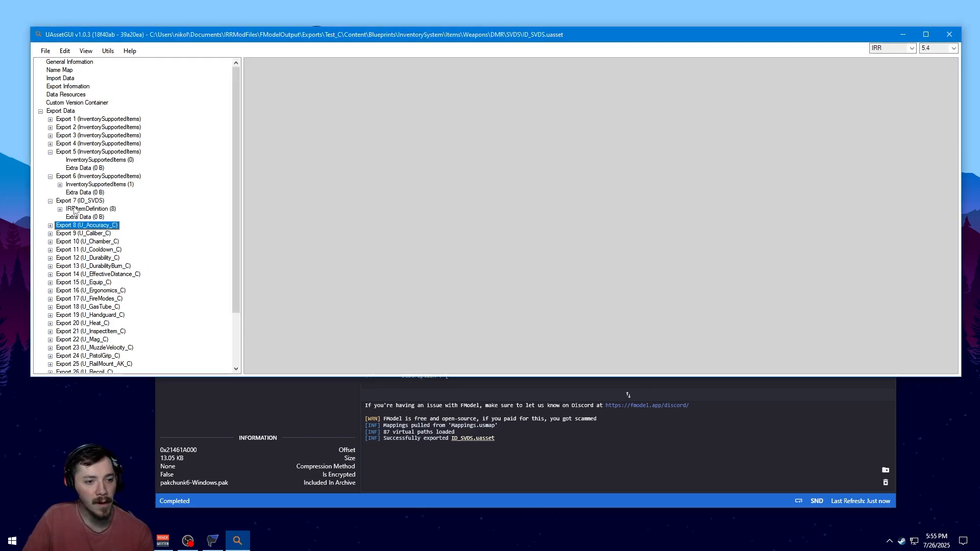
{"action": "left_click", "coordinate": [74, 211]}
{"action": "left_click", "coordinate": [61, 209]}
{"action": "left_click", "coordinate": [78, 234]}
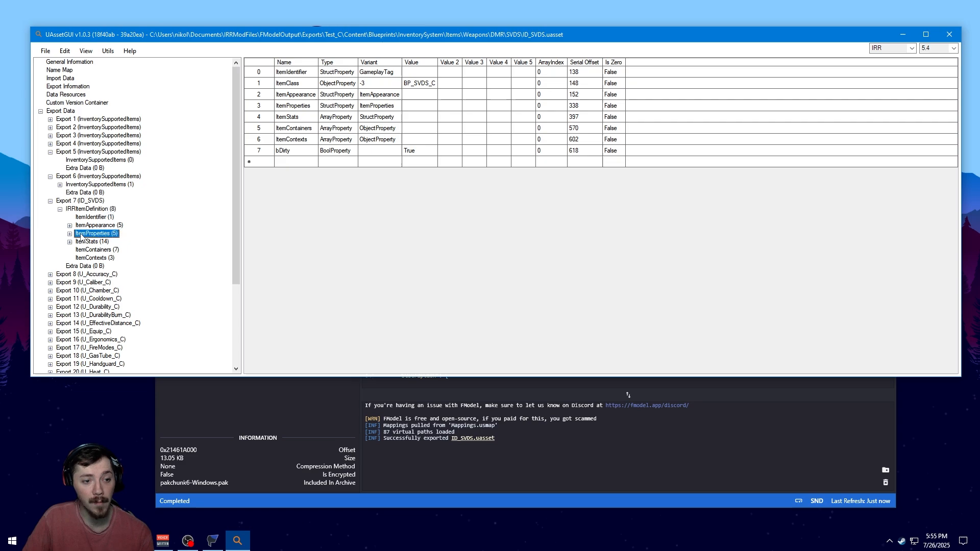
{"action": "left_click", "coordinate": [81, 226]}
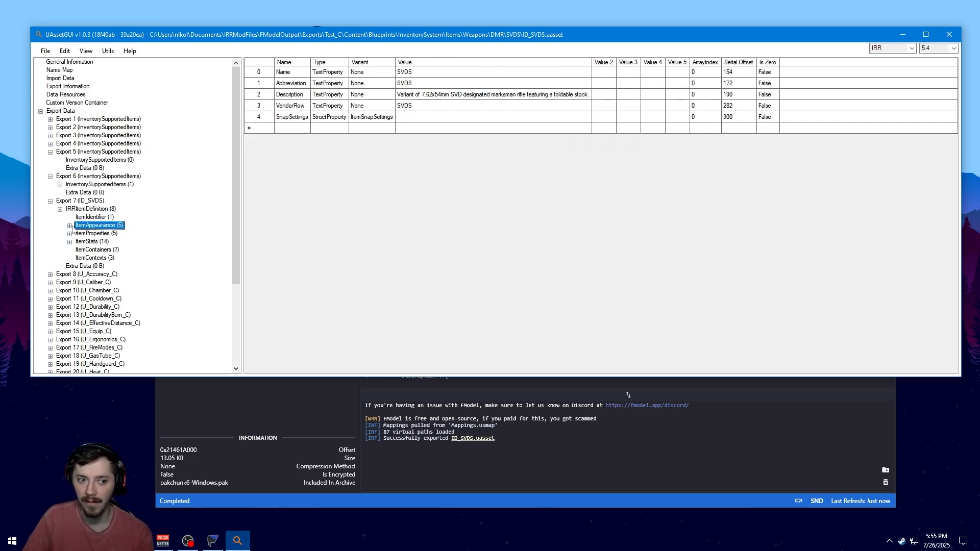
{"action": "left_click", "coordinate": [70, 226]}
{"action": "left_click", "coordinate": [411, 75]}
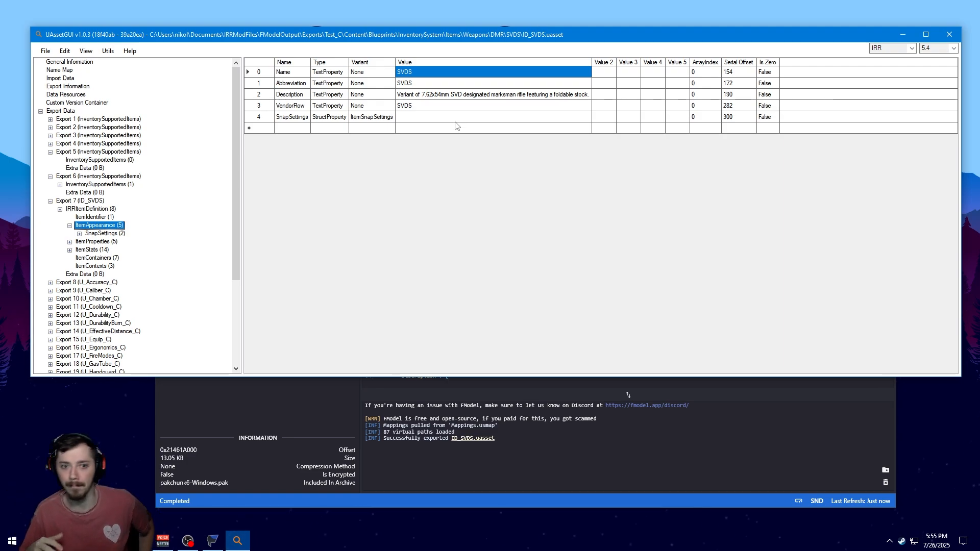
{"action": "left_click", "coordinate": [418, 76]}
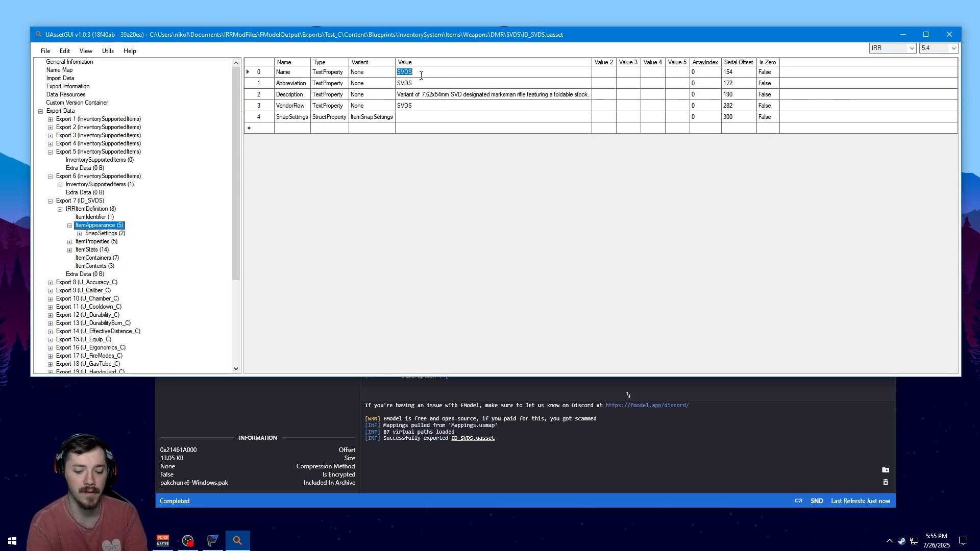
{"action": "type", "text": "LongBoi"}
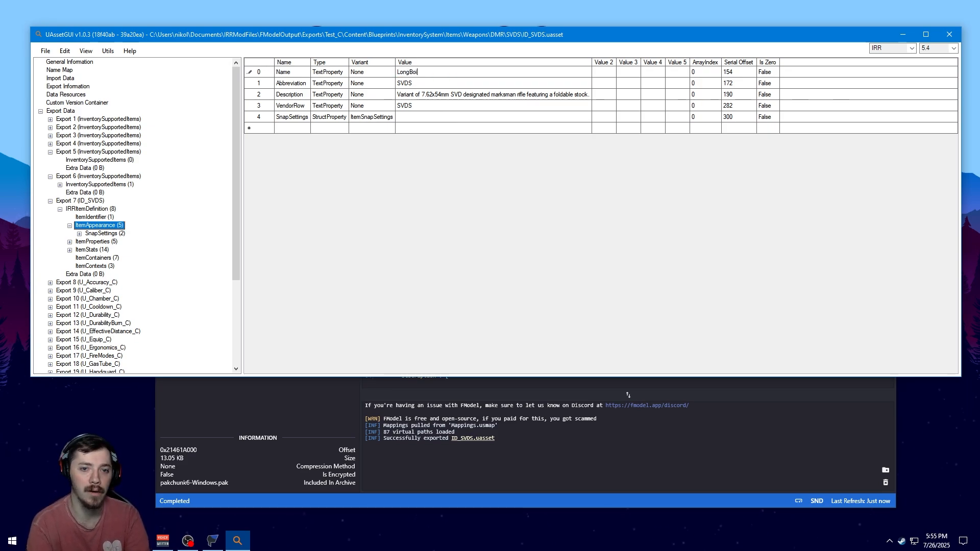
{"action": "type", "text": "gun"}
{"action": "key", "text": "Return"}
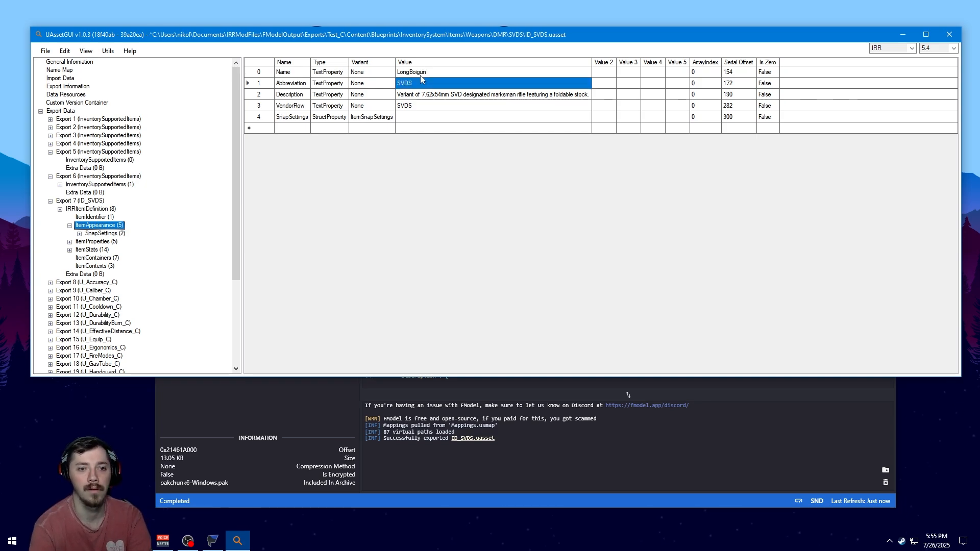
Set the Abbreviation value to LBG
{"action": "left_click", "coordinate": [404, 87]}
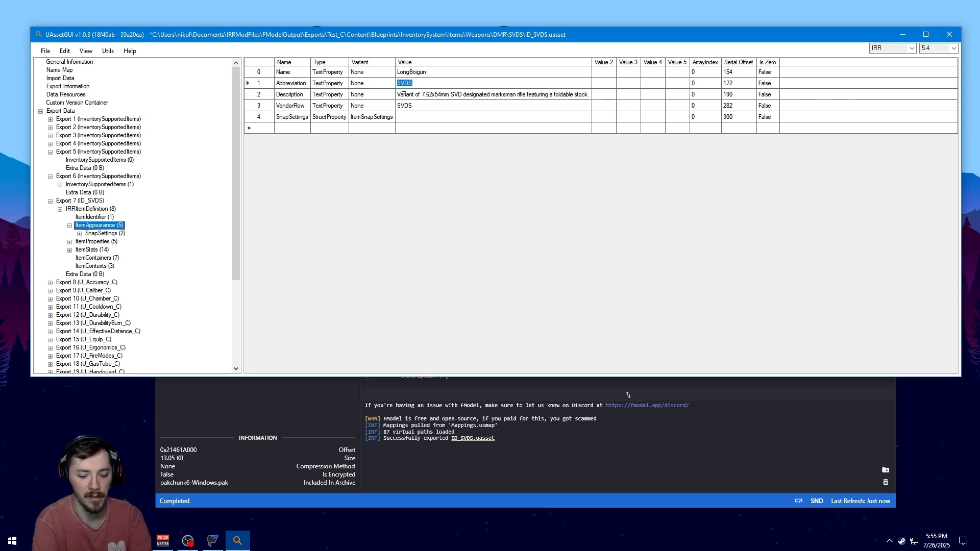
{"action": "type", "text": "LBG"}
{"action": "key", "text": "Return"}
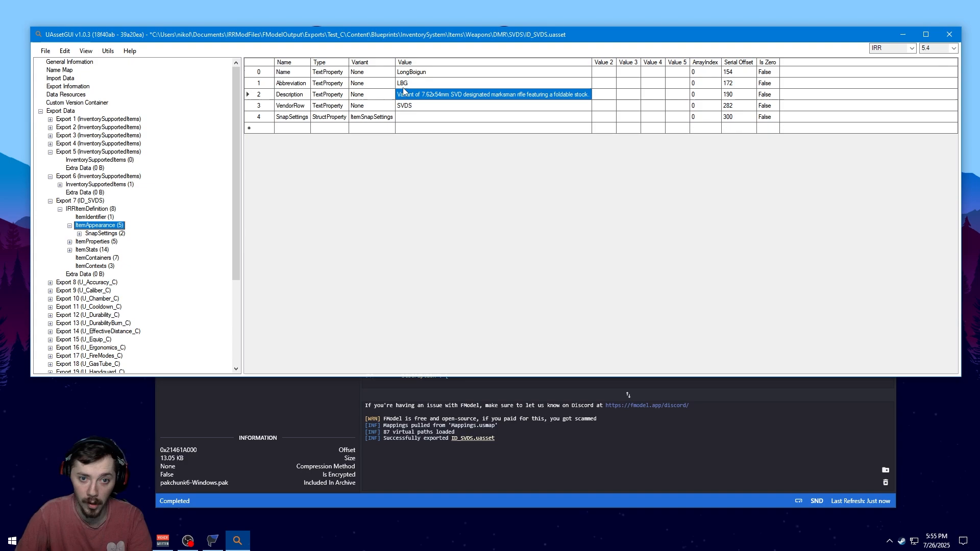
Correct the item's Name value to LongBoiGun
{"action": "double_click", "coordinate": [419, 75]}
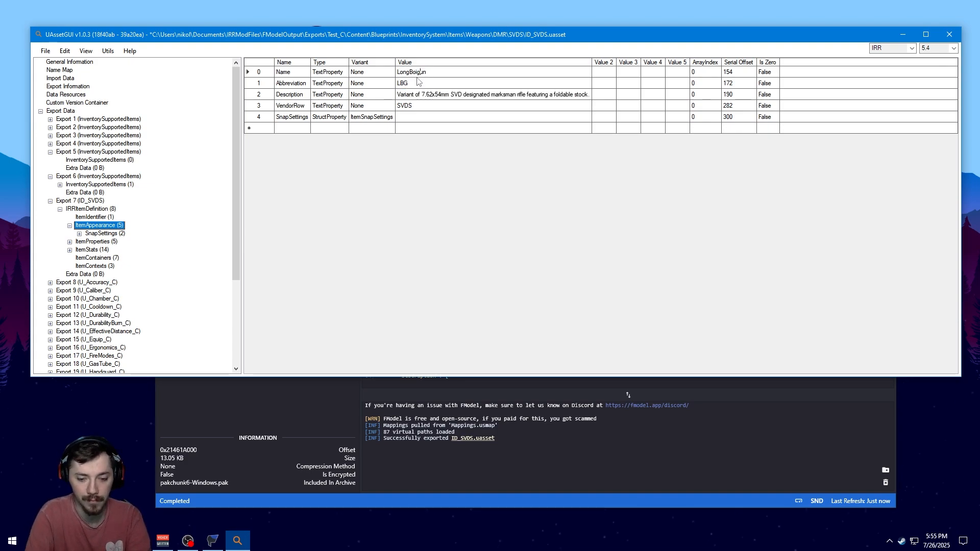
{"action": "key", "text": "Return"}
Set the Description value to "The gun for the longest of Bois"
{"action": "double_click", "coordinate": [476, 93]}
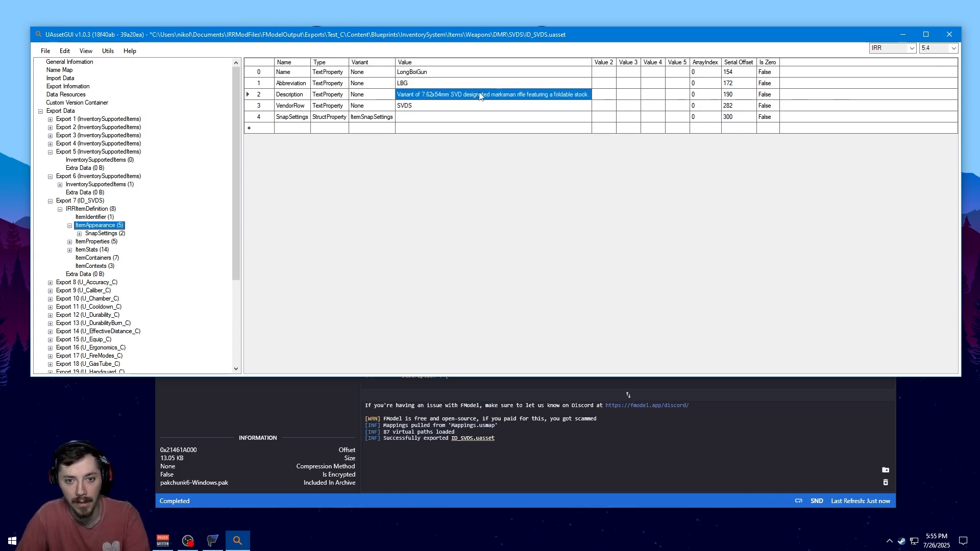
{"action": "type", "text": "The g"}
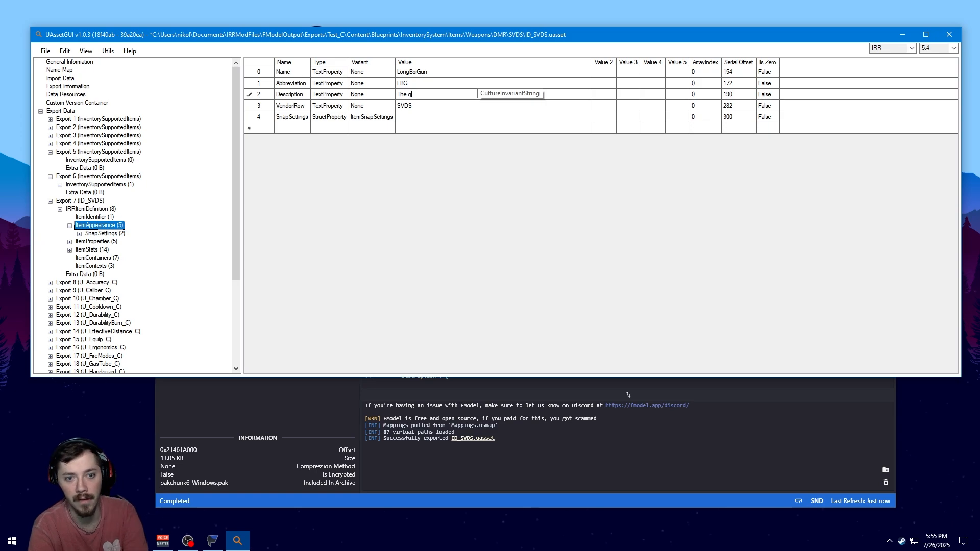
{"action": "type", "text": "un for the l"}
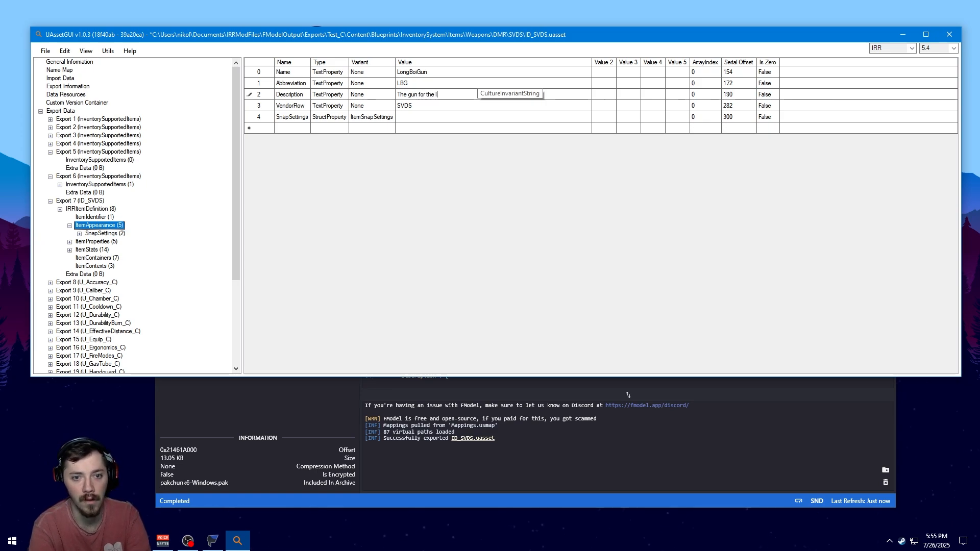
{"action": "type", "text": "ongest of b"}
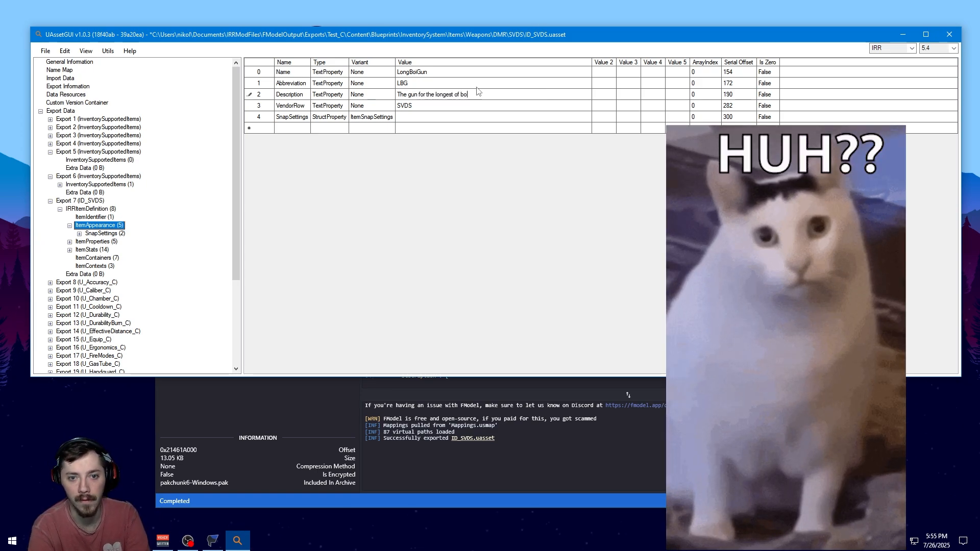
{"action": "key", "text": "BackSpace"}
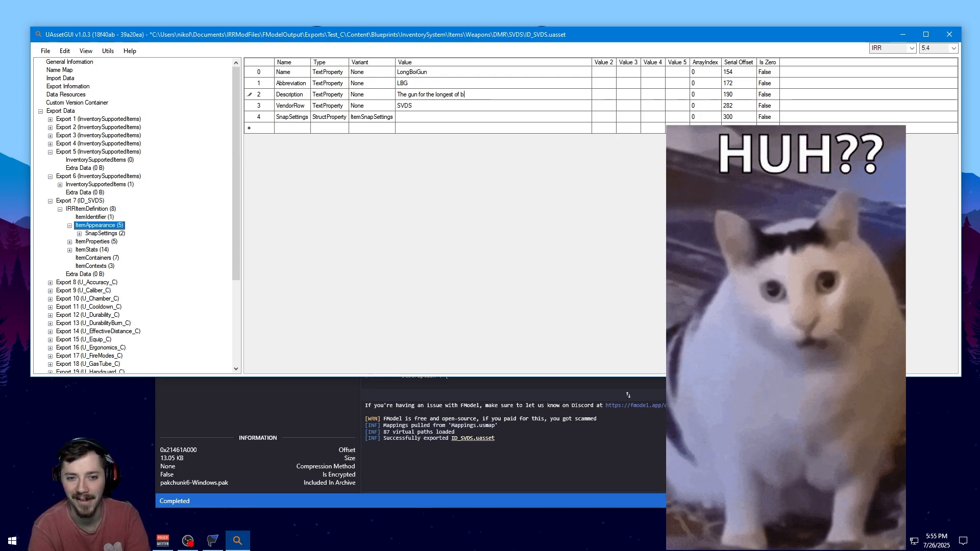
{"action": "type", "text": "b"}
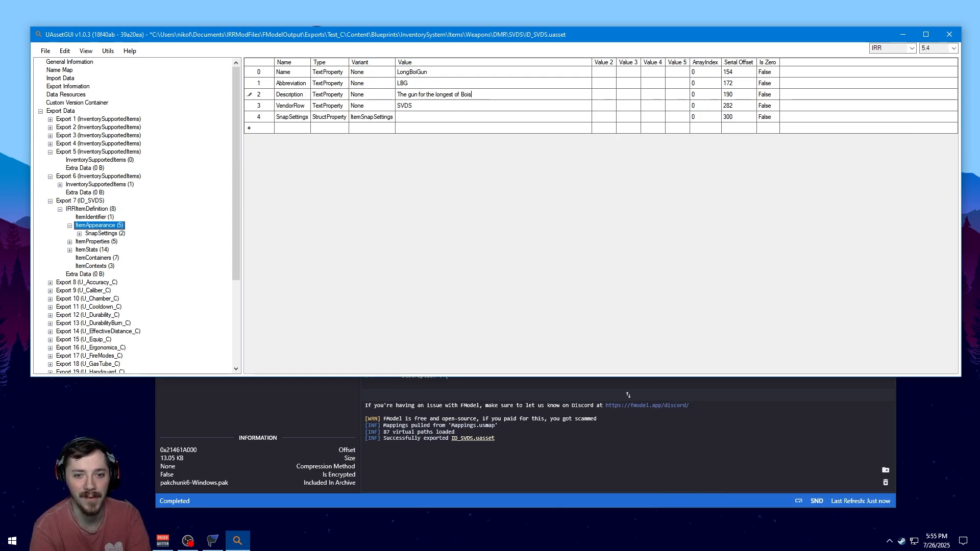
{"action": "key", "text": "Return"}
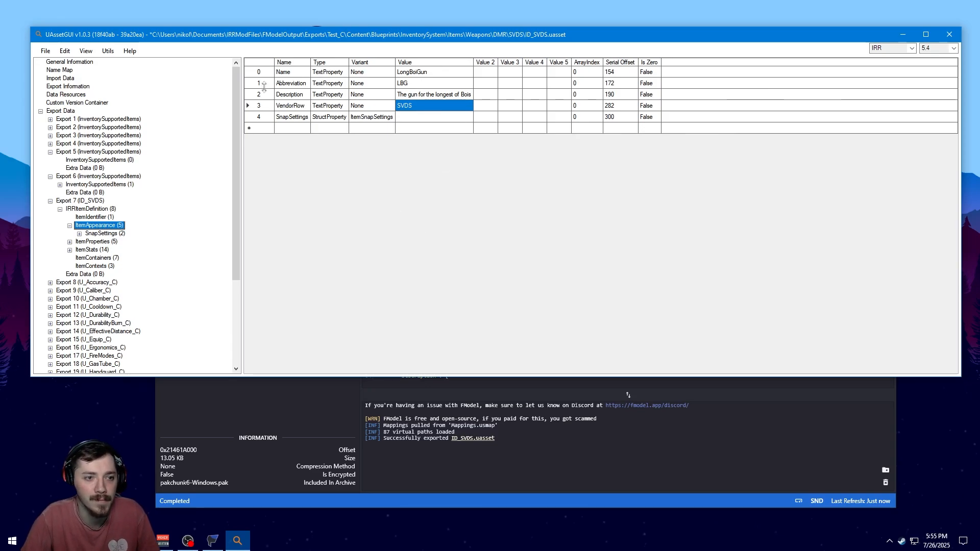
Save the edited asset and close UAssetGUI
{"action": "left_click", "coordinate": [45, 51]}
{"action": "left_click", "coordinate": [57, 72]}
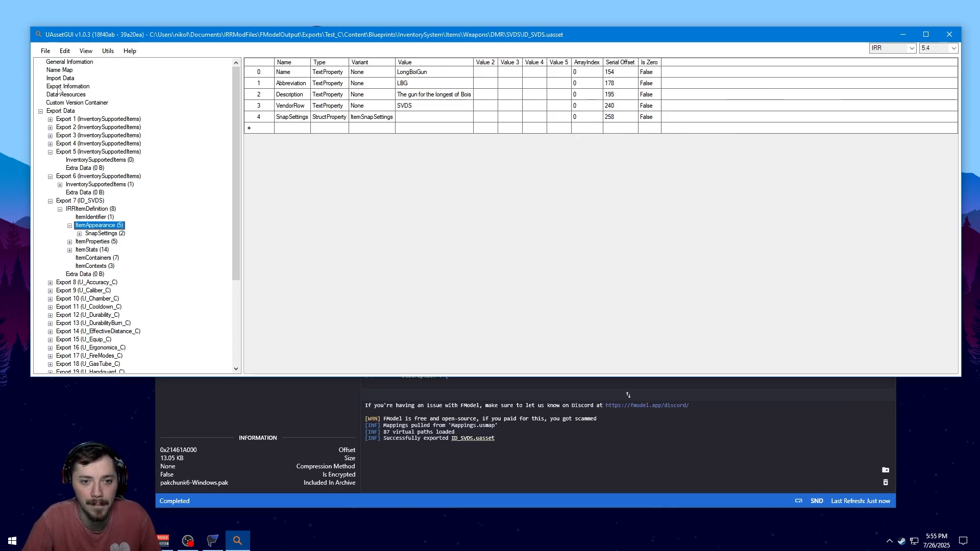
{"action": "left_click", "coordinate": [949, 34]}
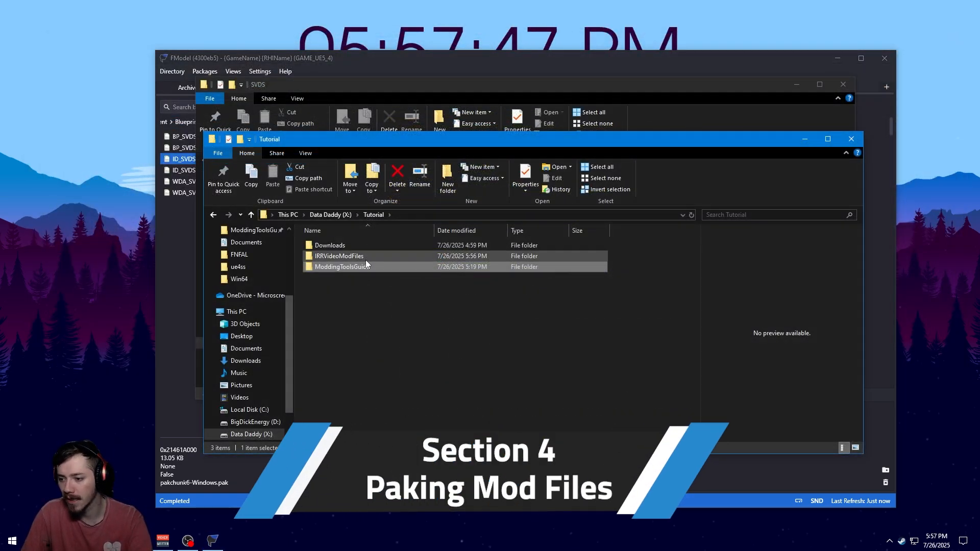
Open the Unpacked folder inside IRRVideoModFiles and place it beside the SVDS export folder window
{"action": "left_click", "coordinate": [365, 259]}
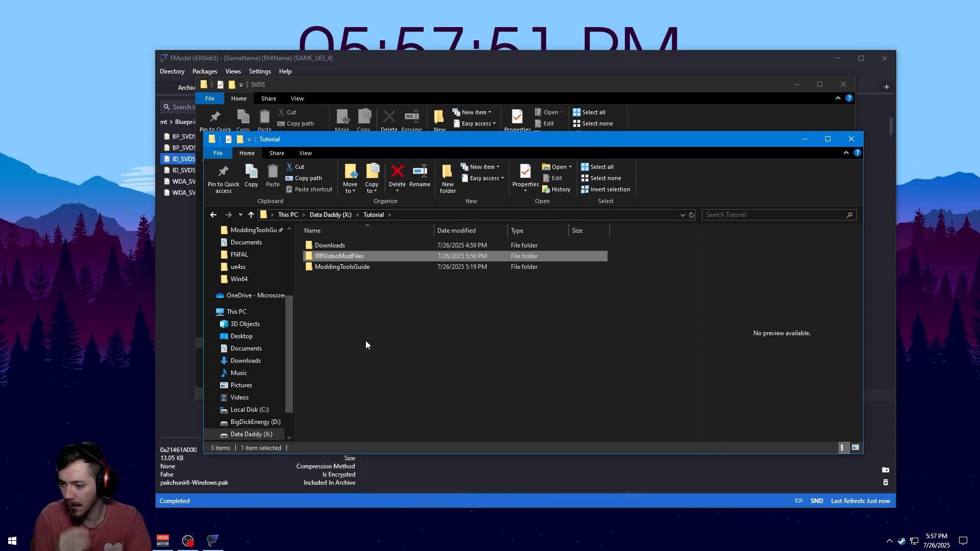
{"action": "scroll", "coordinate": [261, 333], "scroll_direction": "up", "scroll_amount": 5}
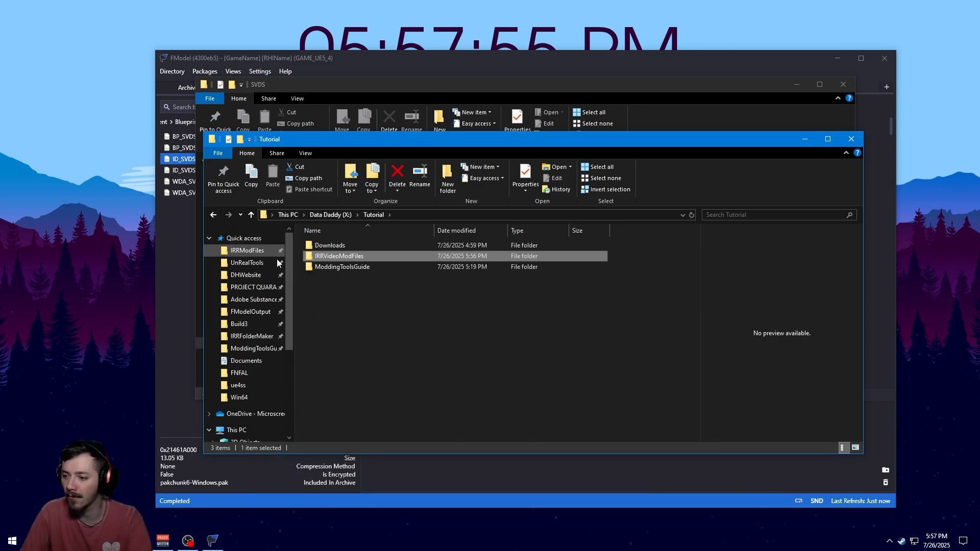
{"action": "left_click", "coordinate": [378, 291]}
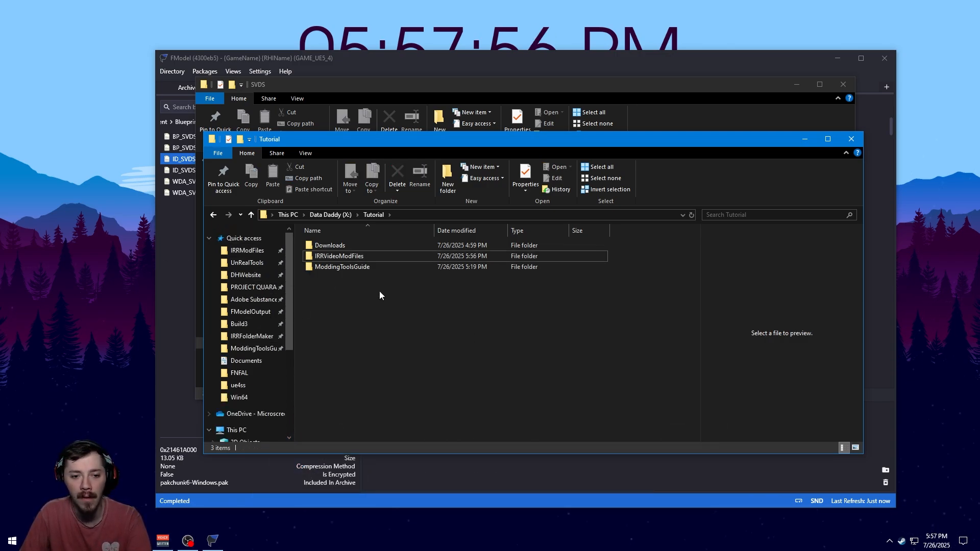
{"action": "double_click", "coordinate": [342, 256]}
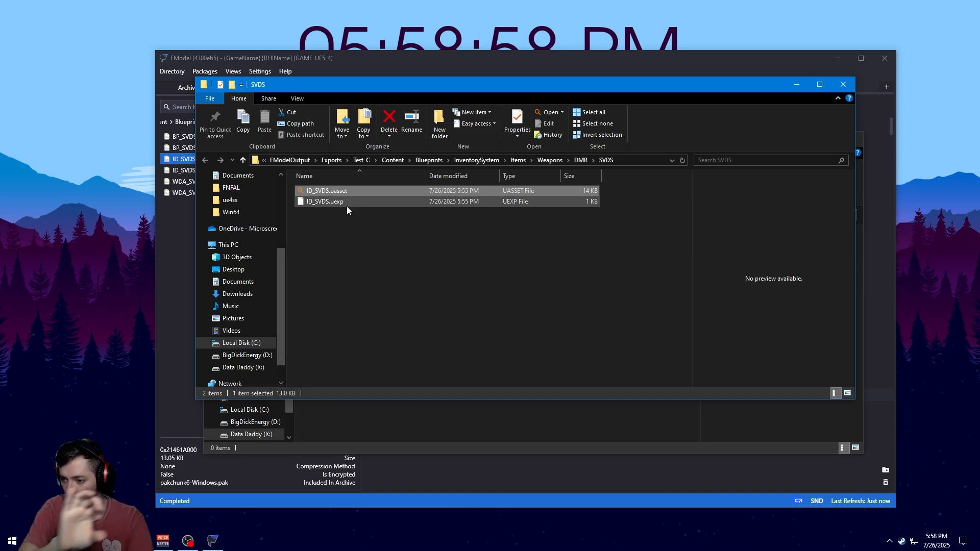
{"action": "left_click", "coordinate": [333, 468]}
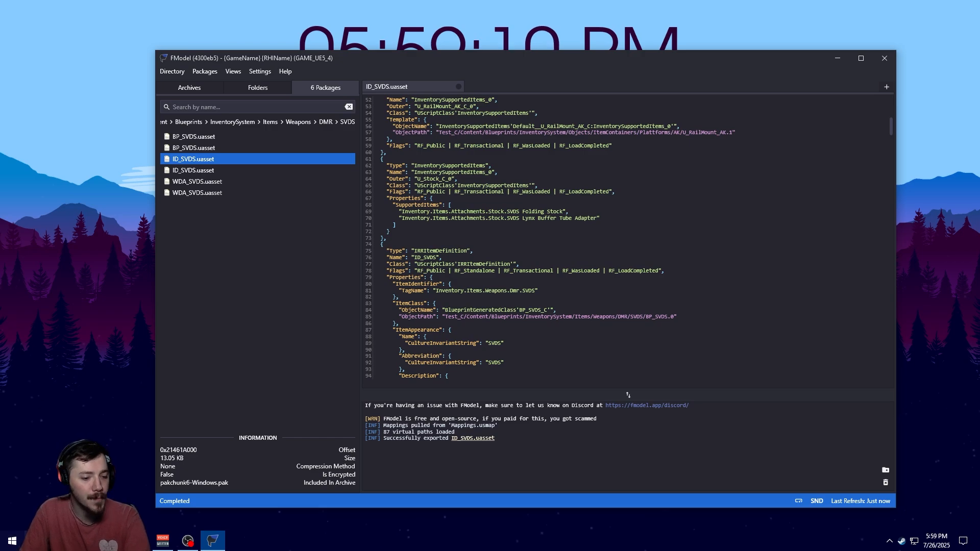
{"action": "mouse_move", "coordinate": [135, 540]}
{"action": "left_click", "coordinate": [134, 500]}
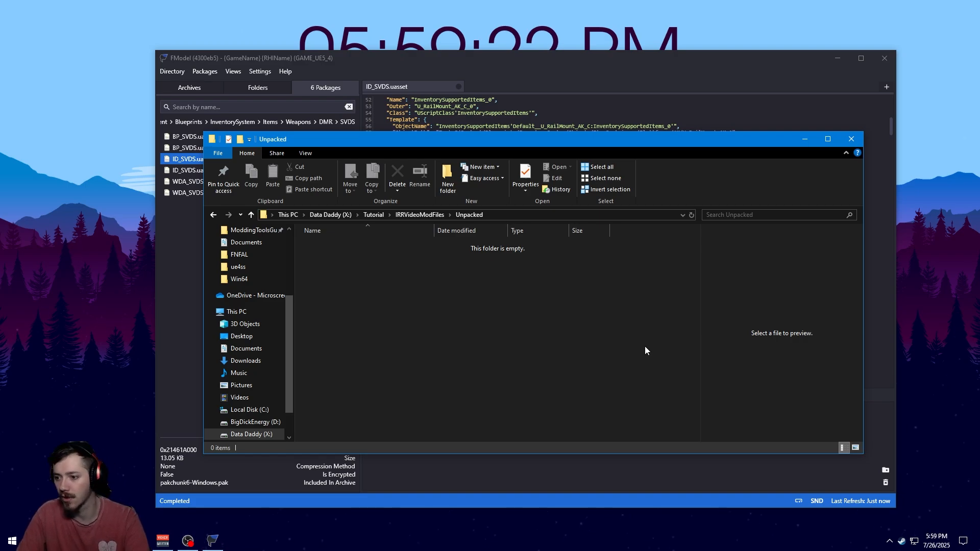
{"action": "left_click", "coordinate": [87, 541]}
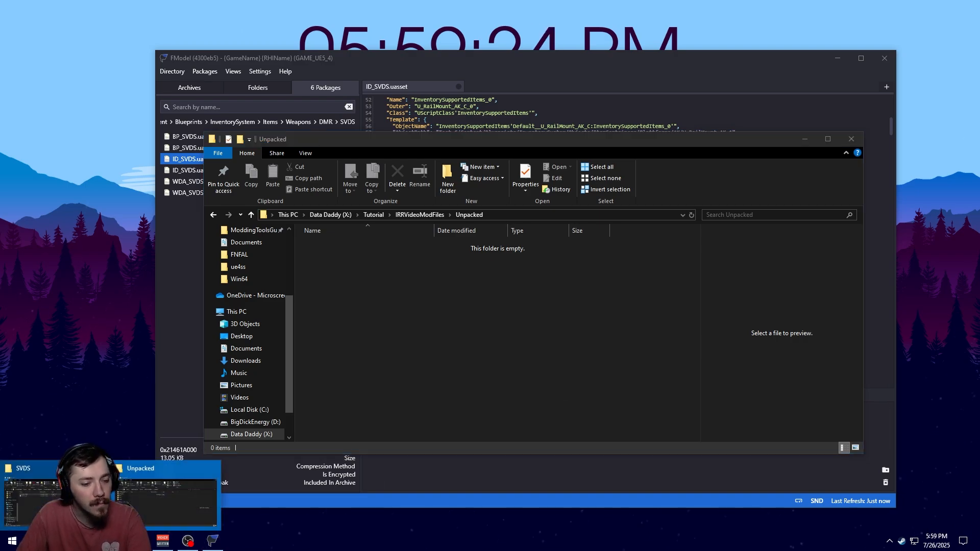
{"action": "left_click", "coordinate": [56, 497]}
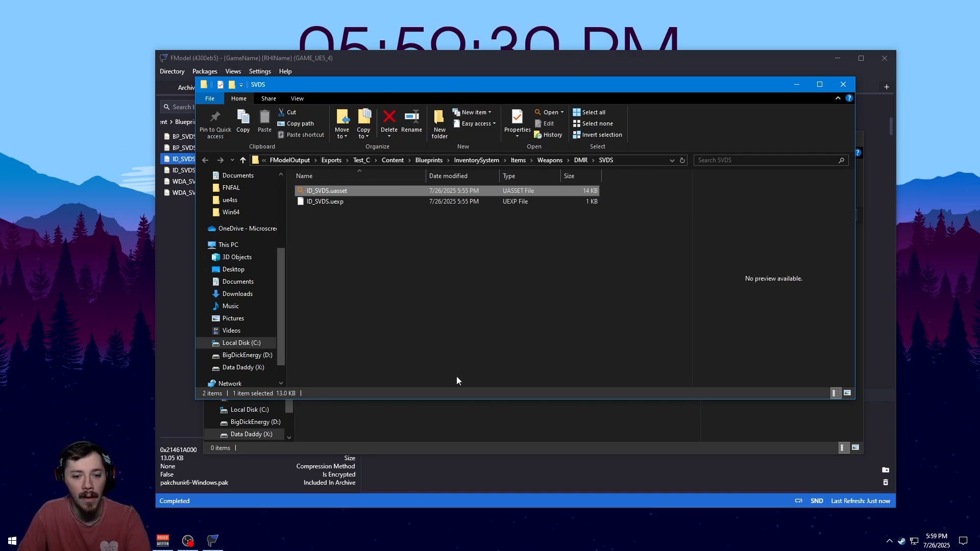
{"action": "left_click", "coordinate": [440, 429]}
{"action": "left_click_drag", "start_coordinate": [459, 157], "coordinate": [462, 219]}
Create a new folder named LongBoiGunMod in Unpacked and open it
{"action": "right_click", "coordinate": [418, 342]}
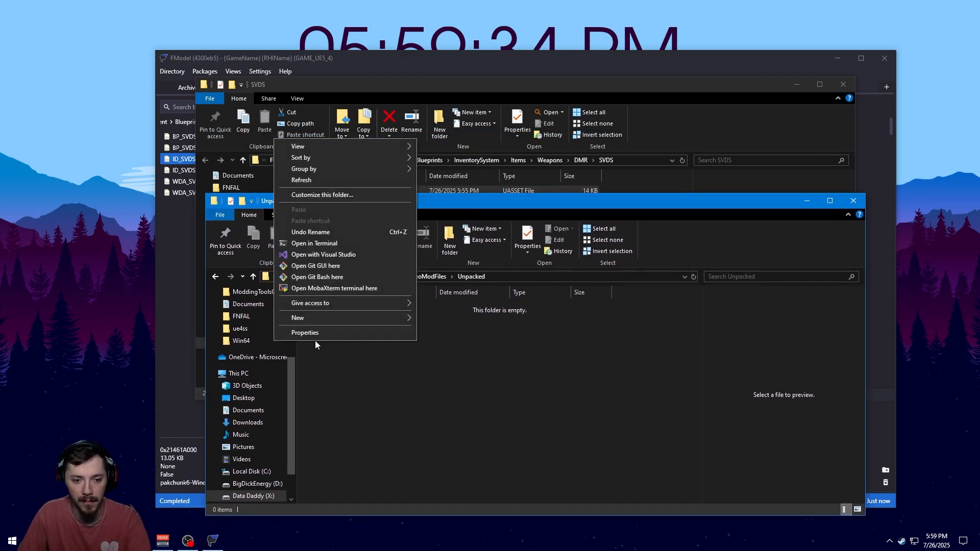
{"action": "left_click", "coordinate": [562, 348]}
{"action": "left_click", "coordinate": [459, 250]}
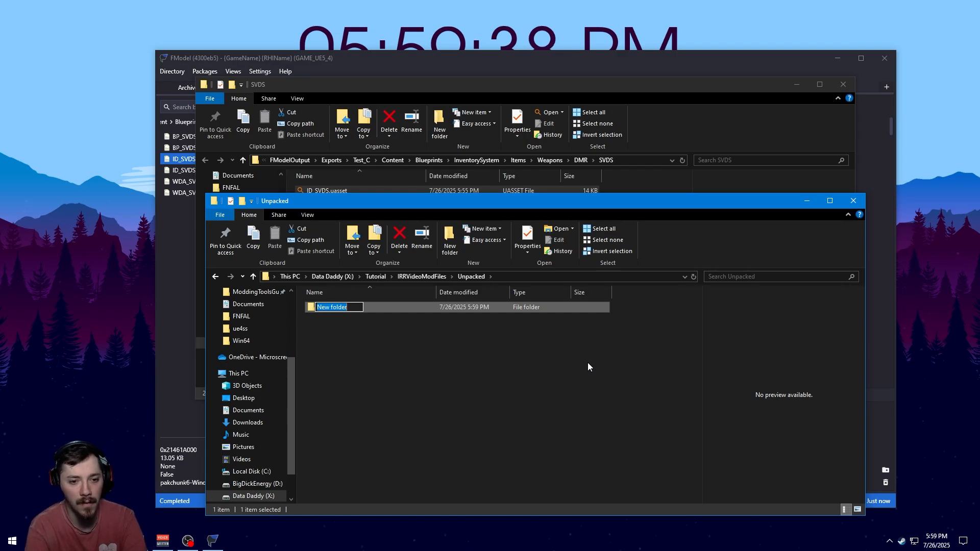
{"action": "type", "text": "LongBoiG"}
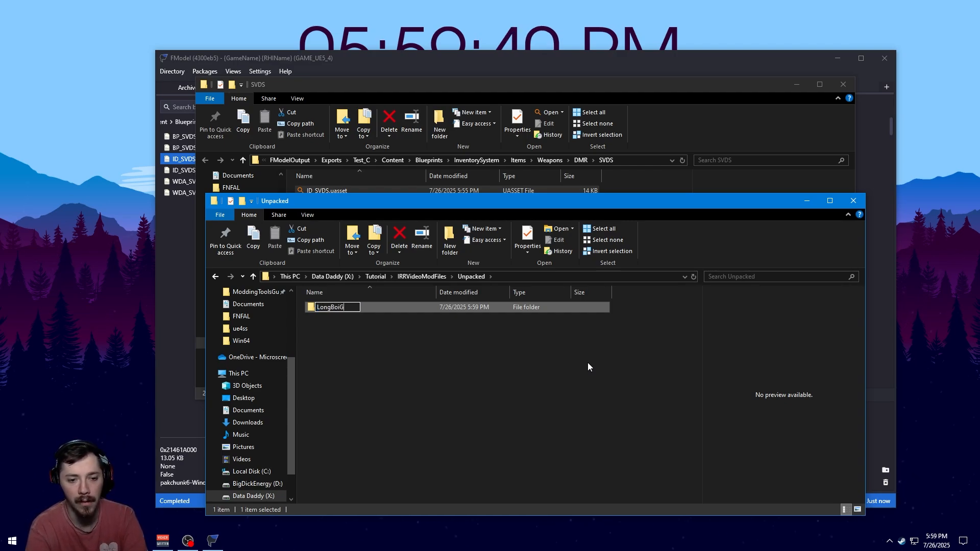
{"action": "type", "text": "unN"}
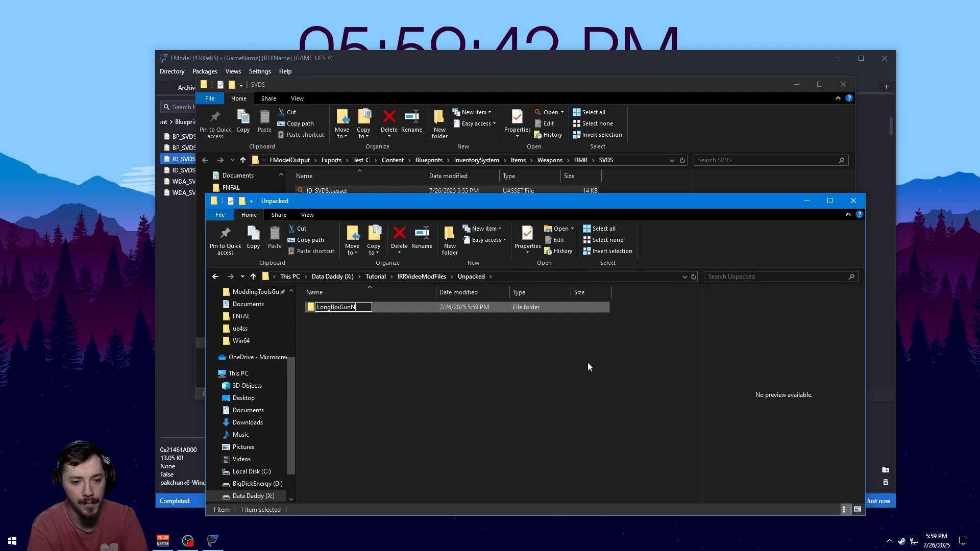
{"action": "type", "text": "Md"}
{"action": "key", "text": "Return"}
{"action": "key", "text": "Return"}
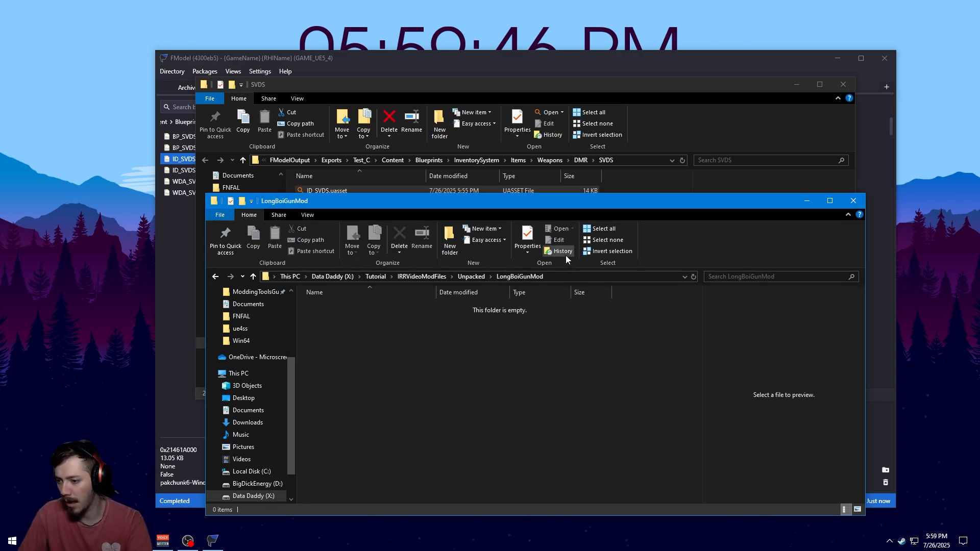
Create a folder named Test_C inside LongBoiGunMod
{"action": "right_click", "coordinate": [407, 342]}
{"action": "mouse_move", "coordinate": [332, 320]}
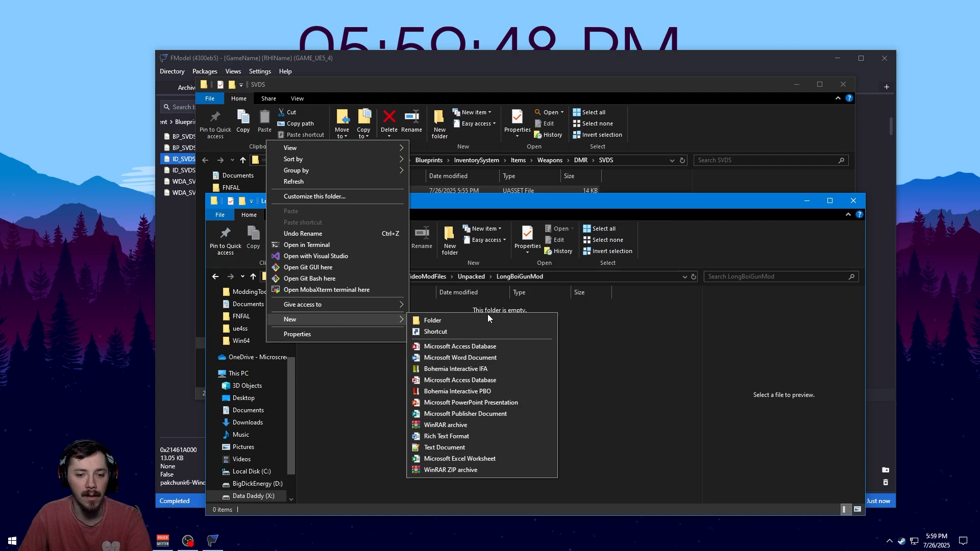
{"action": "left_click", "coordinate": [493, 321]}
{"action": "type", "text": "Test_C"}
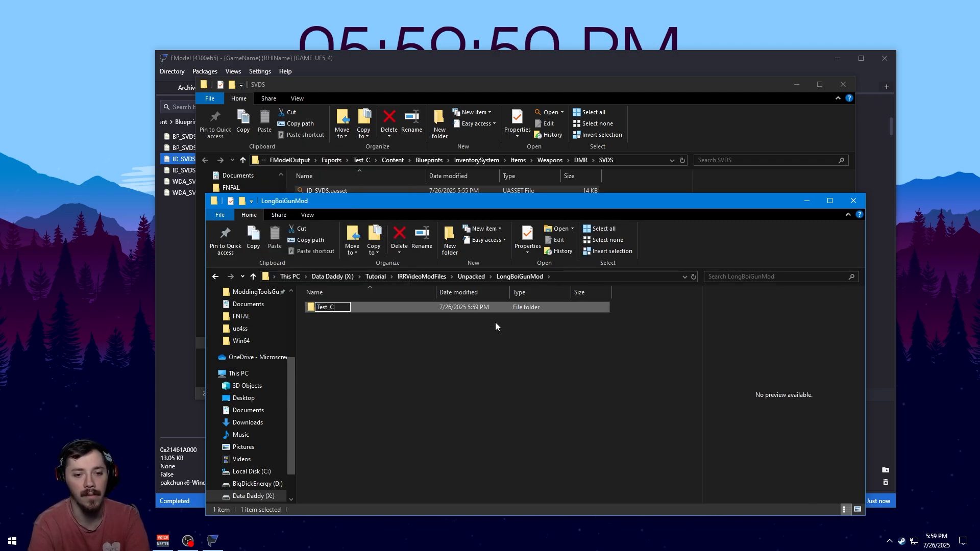
{"action": "key", "text": "Return"}
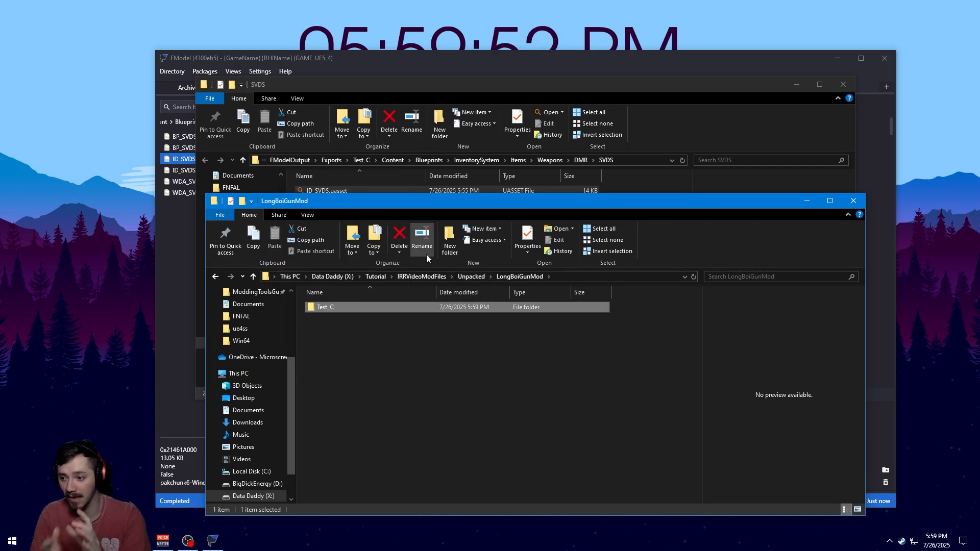
Examine the Test_C folder hierarchy in FModel's folder tree
{"action": "left_click", "coordinate": [239, 76]}
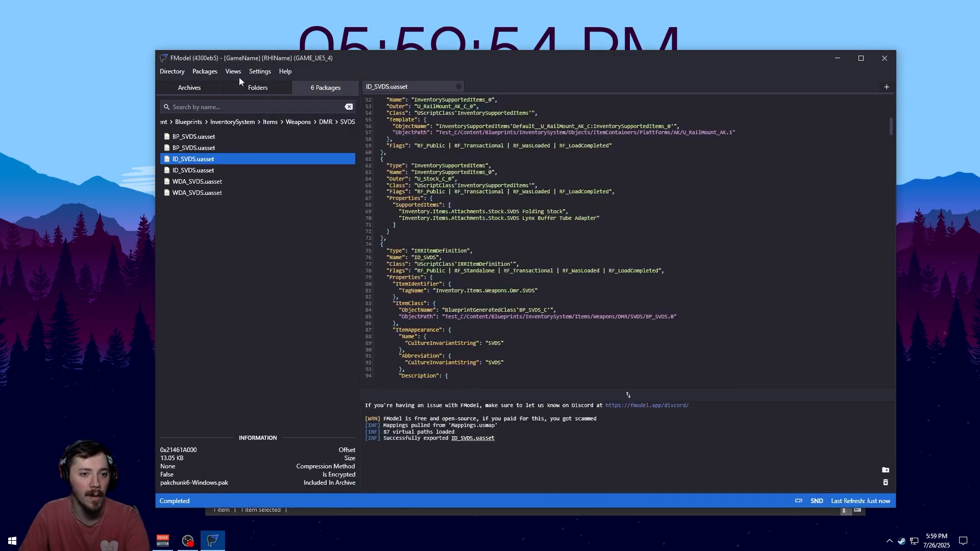
{"action": "left_click", "coordinate": [256, 90]}
{"action": "scroll", "coordinate": [224, 185], "scroll_direction": "up", "scroll_amount": 10}
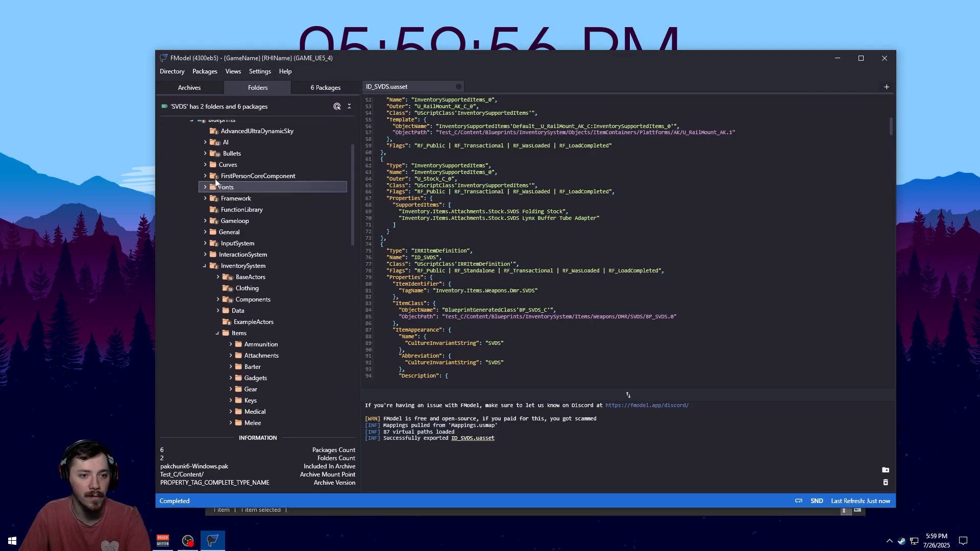
{"action": "left_click", "coordinate": [178, 150]}
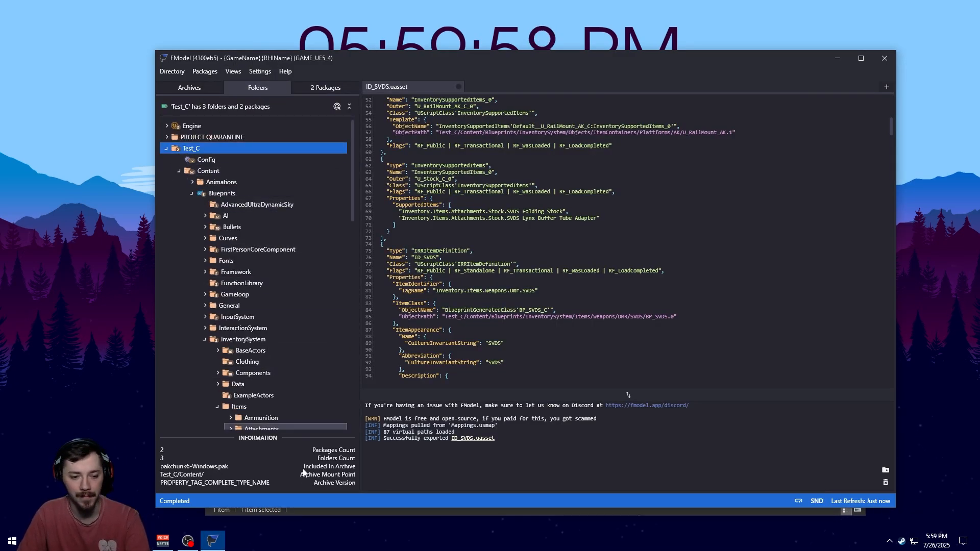
{"action": "left_click", "coordinate": [338, 512]}
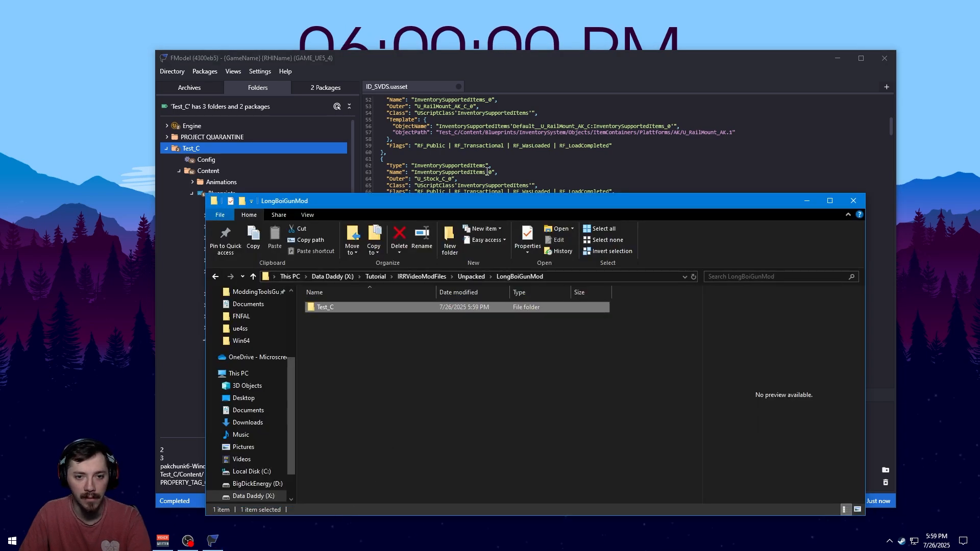
{"action": "left_click", "coordinate": [833, 61]}
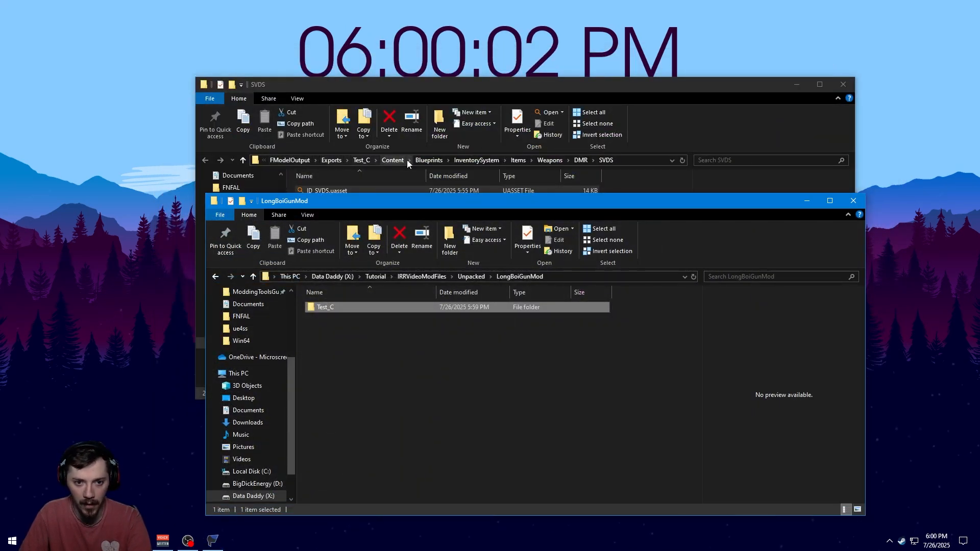
Open Test_C, create a folder named Content inside it, and open that folder
{"action": "double_click", "coordinate": [324, 307]}
{"action": "left_click_drag", "start_coordinate": [370, 396], "coordinate": [365, 399]}
{"action": "right_click", "coordinate": [366, 400]}
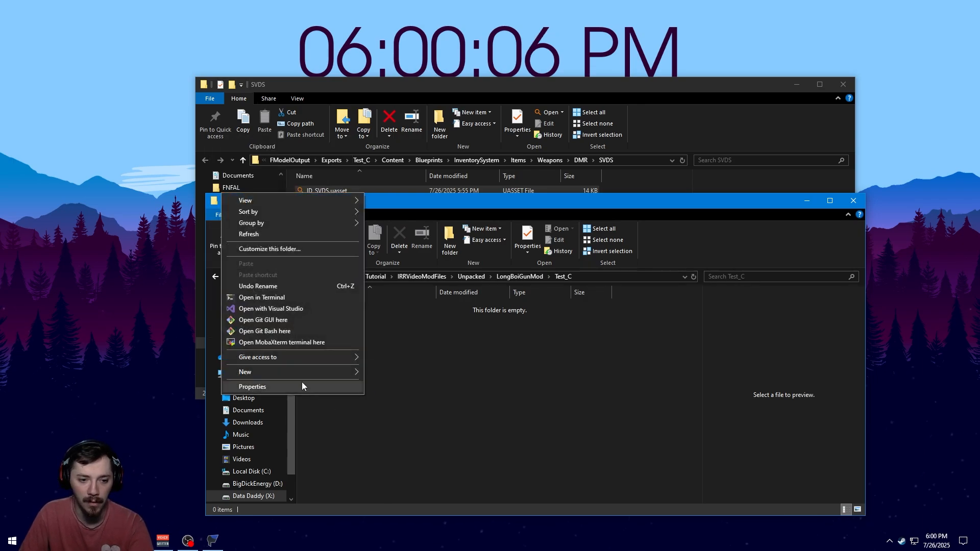
{"action": "mouse_move", "coordinate": [307, 372]}
{"action": "left_click", "coordinate": [386, 375]}
{"action": "type", "text": "Content"}
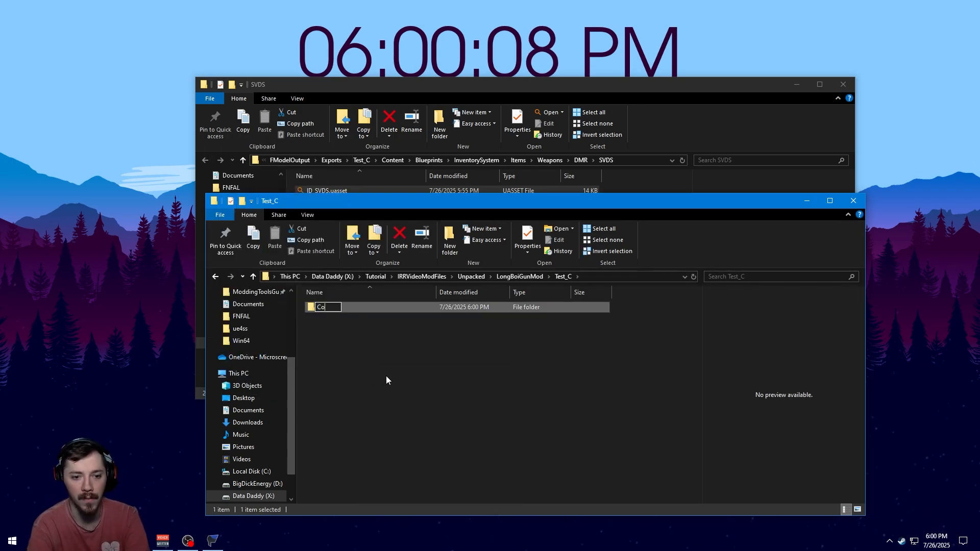
{"action": "key", "text": "Return"}
{"action": "key", "text": "Return"}
Create a folder named Blueprints inside Content and open it
{"action": "right_click", "coordinate": [386, 376]}
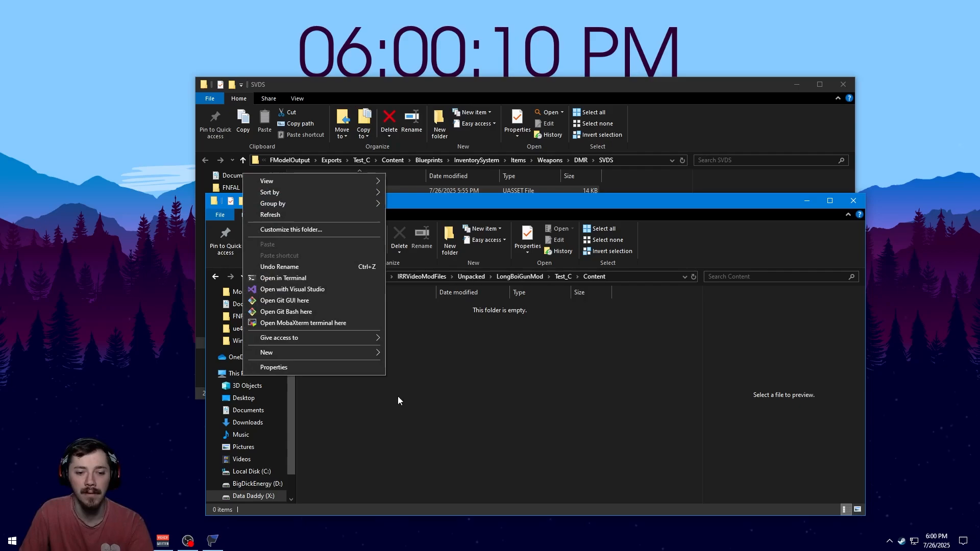
{"action": "mouse_move", "coordinate": [324, 357]}
{"action": "left_click", "coordinate": [419, 349]}
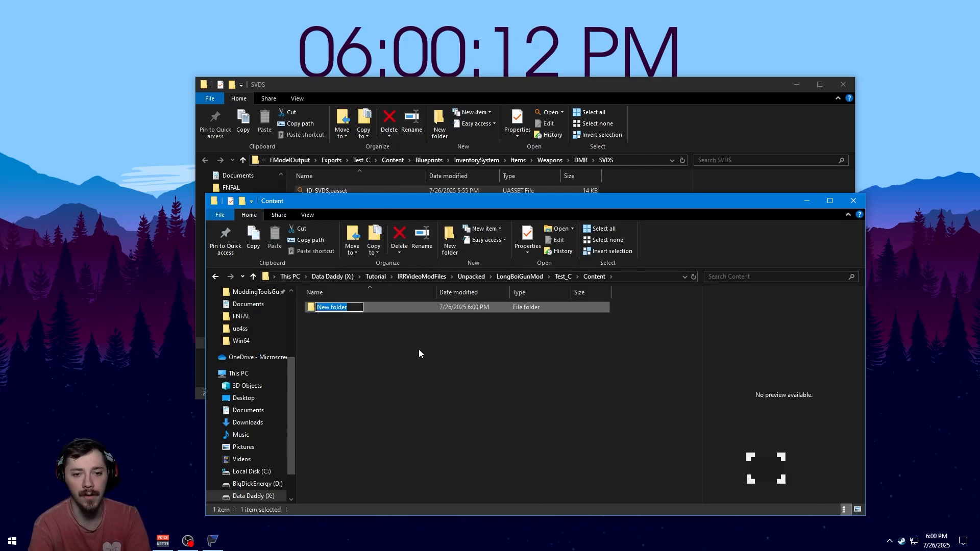
{"action": "type", "text": "Blueprints"}
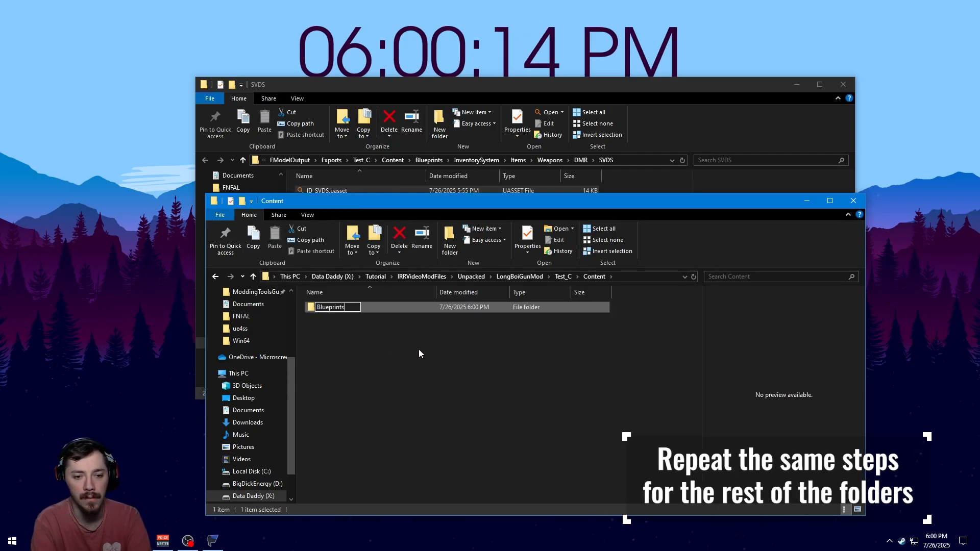
{"action": "key", "text": "Return"}
Create a folder named InventorySystem inside Blueprints and open it
{"action": "key", "text": "Return"}
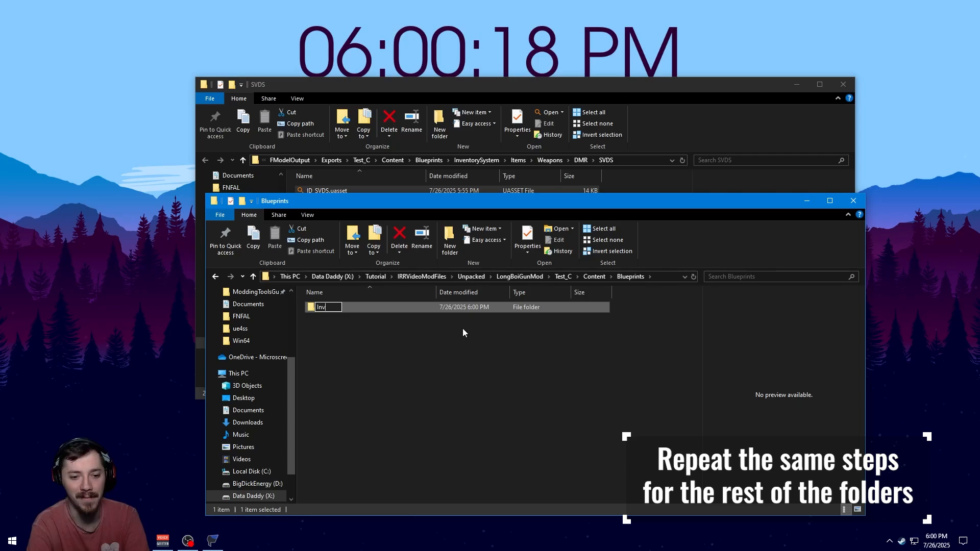
{"action": "type", "text": "entorySystem"}
Create a folder named Items inside InventorySystem and open it
{"action": "key", "text": "Return"}
{"action": "key", "text": "Return"}
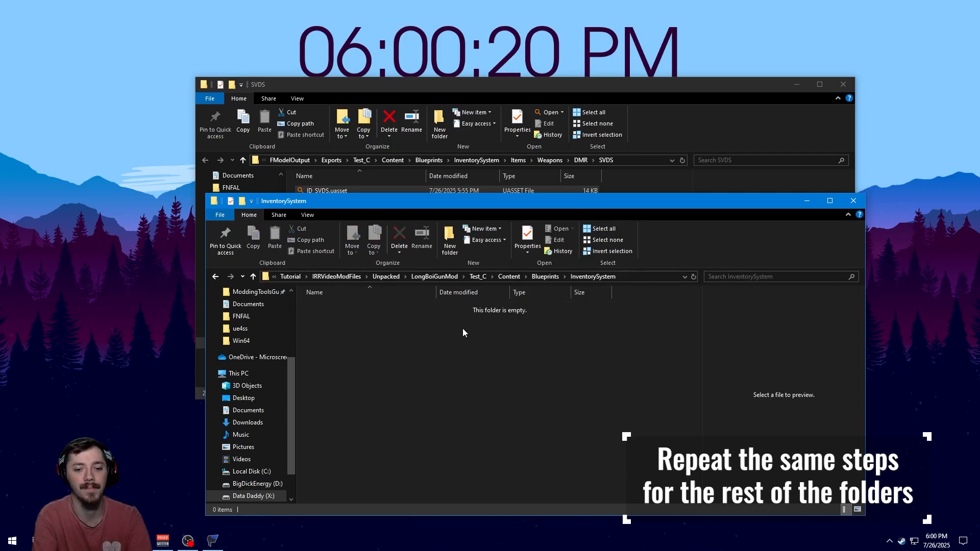
{"action": "right_click", "coordinate": [463, 330]}
{"action": "left_click", "coordinate": [487, 356]}
{"action": "type", "text": "Items"}
Create a folder named Weapons inside Items and open it
{"action": "key", "text": "Return"}
{"action": "key", "text": "Return"}
{"action": "right_click", "coordinate": [383, 343]}
{"action": "left_click", "coordinate": [407, 323]}
{"action": "type", "text": "Weapons"}
Create a folder named DMR inside Weapons and open it
{"action": "key", "text": "Return"}
{"action": "key", "text": "Return"}
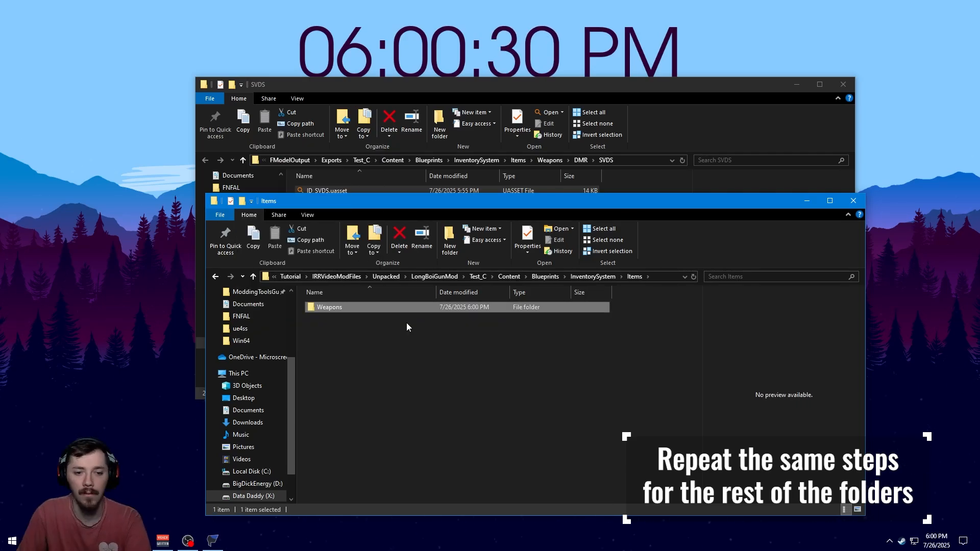
{"action": "right_click", "coordinate": [407, 324]}
{"action": "left_click", "coordinate": [448, 356]}
{"action": "type", "text": "DMR"}
Create a folder named SVDS inside DMR and open it
{"action": "key", "text": "Return"}
{"action": "key", "text": "Return"}
{"action": "right_click", "coordinate": [407, 355]}
{"action": "left_click", "coordinate": [435, 330]}
{"action": "key", "text": "Return"}
{"action": "key", "text": "Return"}
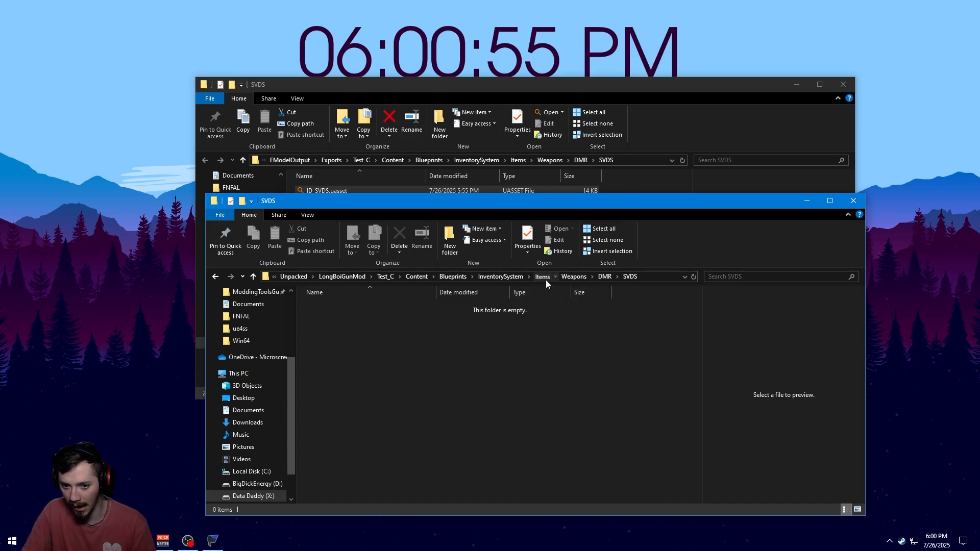
{"action": "left_click", "coordinate": [575, 277]}
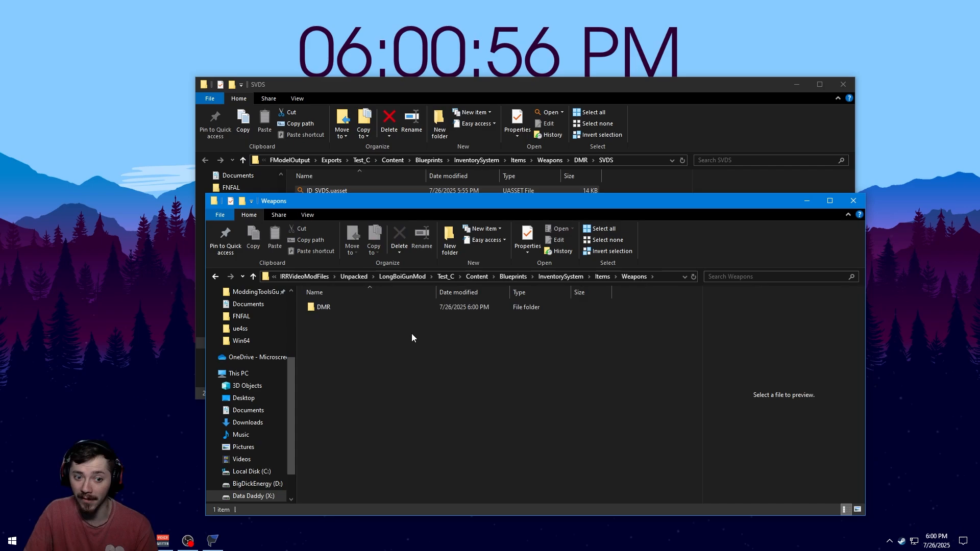
{"action": "right_click", "coordinate": [323, 320]}
{"action": "mouse_move", "coordinate": [278, 503]}
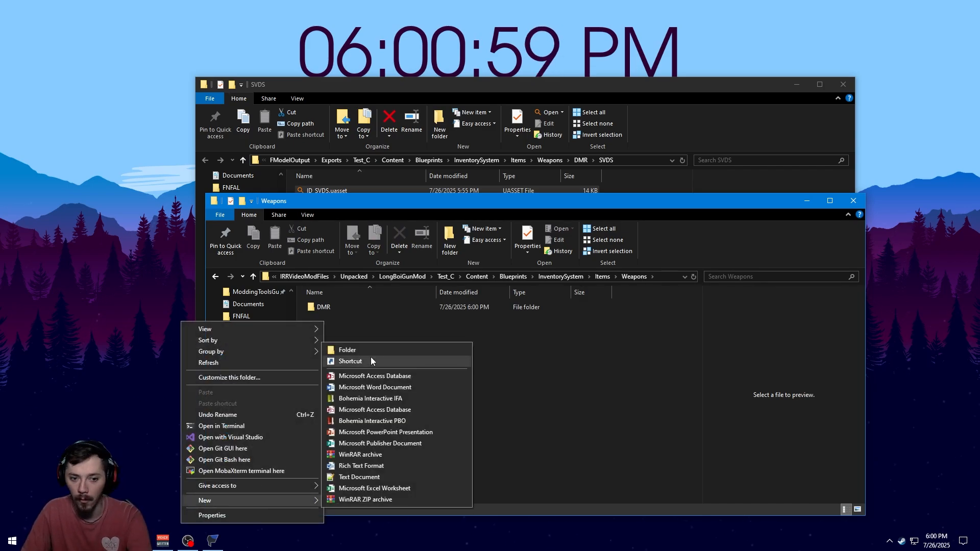
{"action": "left_click", "coordinate": [535, 365]}
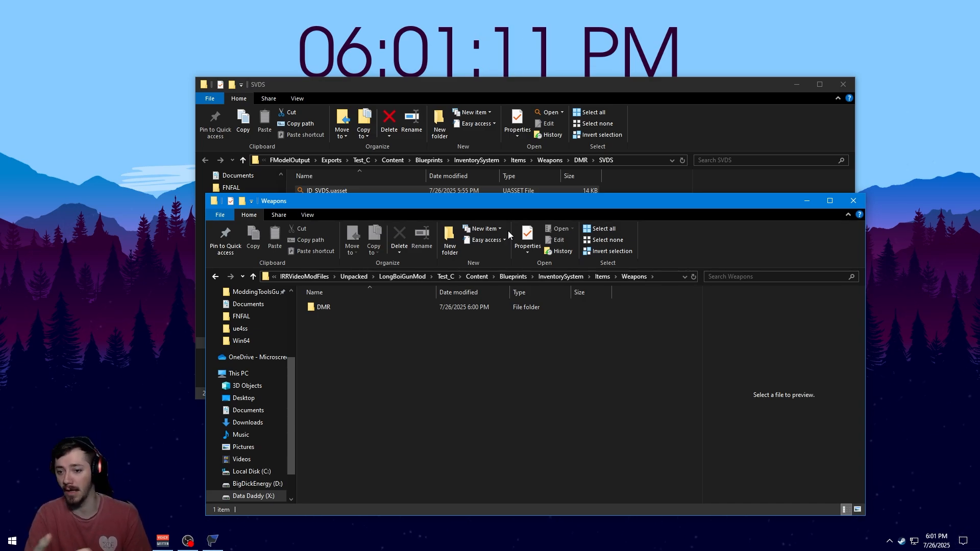
Copy ID_SVDS.uasset and ID_SVDS.uexp from the FModel export SVDS folder into the new LongBoiGunMod SVDS folder
{"action": "double_click", "coordinate": [383, 308]}
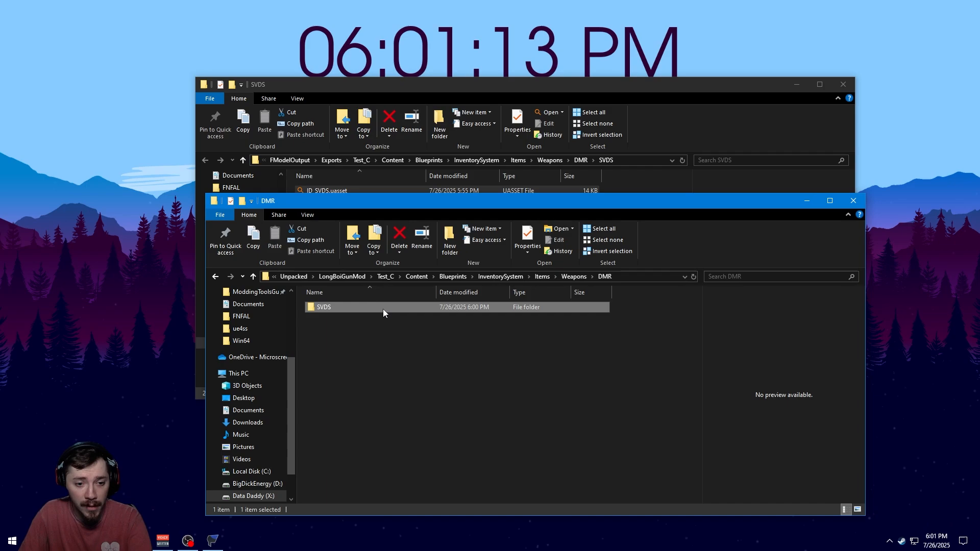
{"action": "double_click", "coordinate": [383, 308]}
{"action": "left_click", "coordinate": [536, 185]}
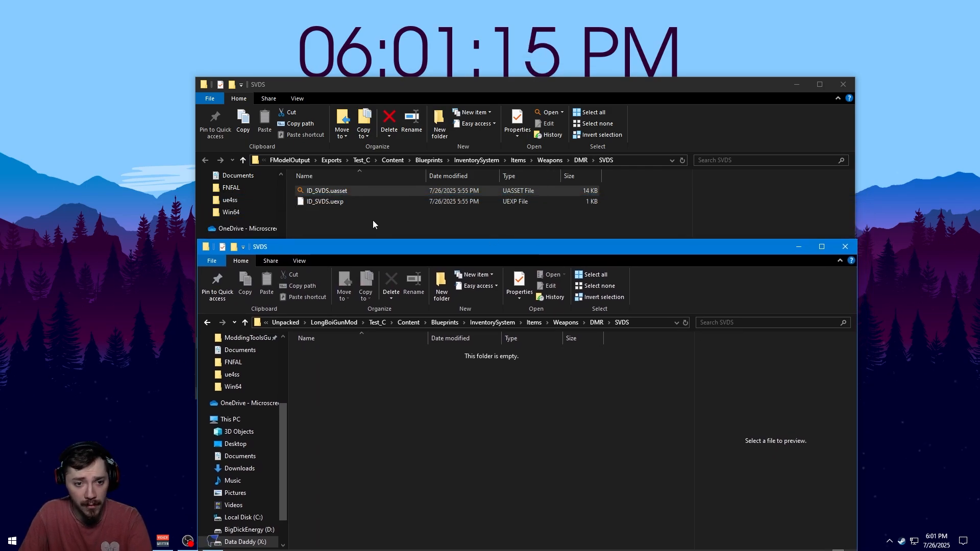
{"action": "left_click", "coordinate": [337, 200]}
{"action": "left_click_drag", "start_coordinate": [337, 201], "coordinate": [367, 452]}
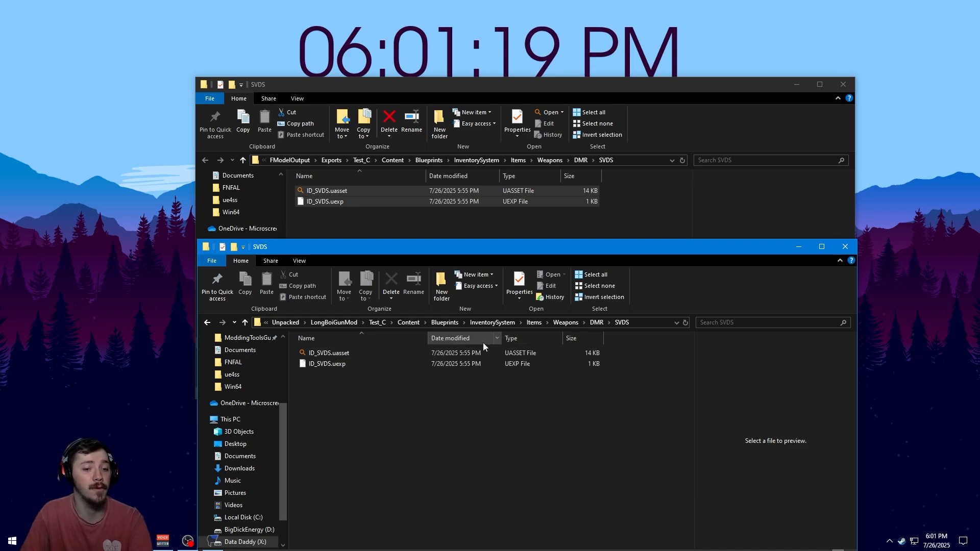
Navigate to Tutorial > ModdingToolsGuide > PakMaster and launch PakMaster.exe
{"action": "left_click", "coordinate": [345, 323]}
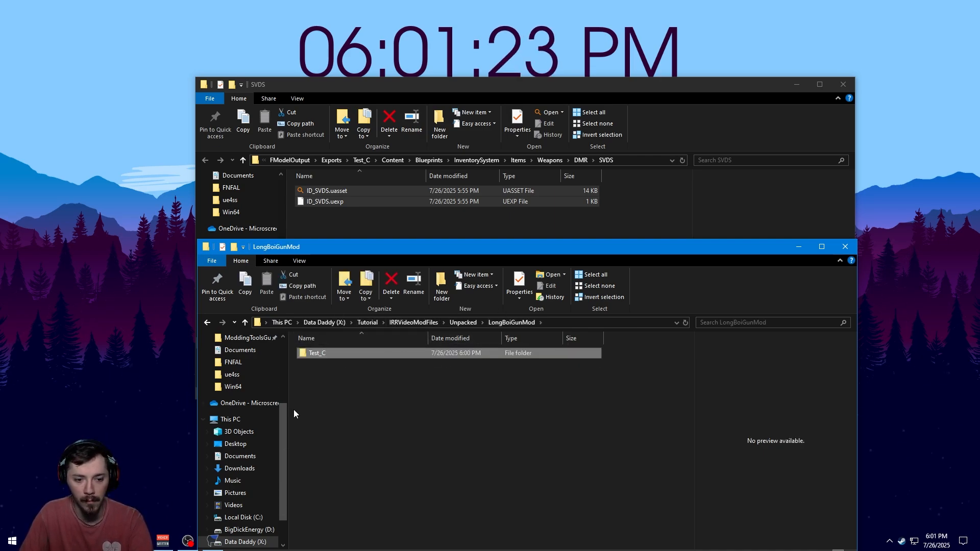
{"action": "scroll", "coordinate": [255, 460], "scroll_direction": "down", "scroll_amount": 1}
{"action": "left_click_drag", "start_coordinate": [348, 247], "coordinate": [366, 162]}
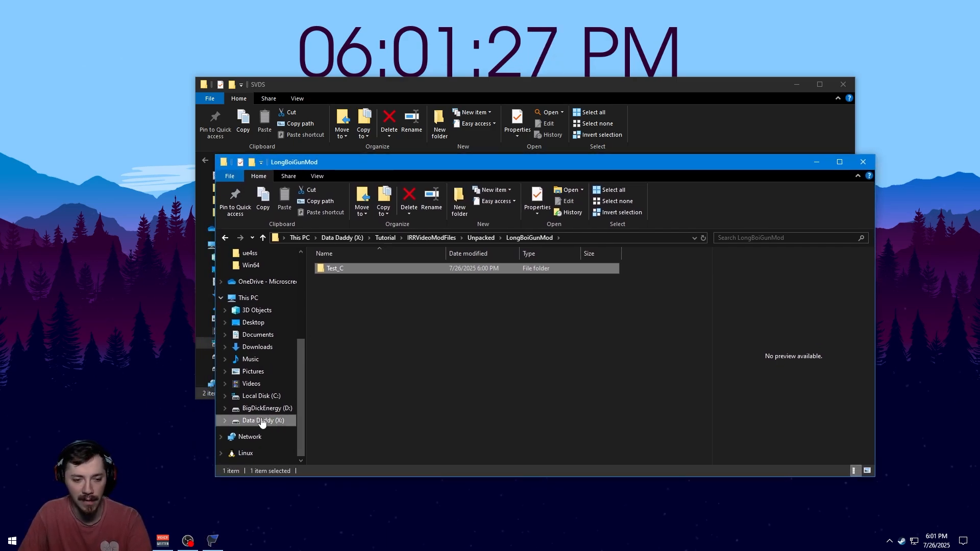
{"action": "left_click", "coordinate": [261, 422]}
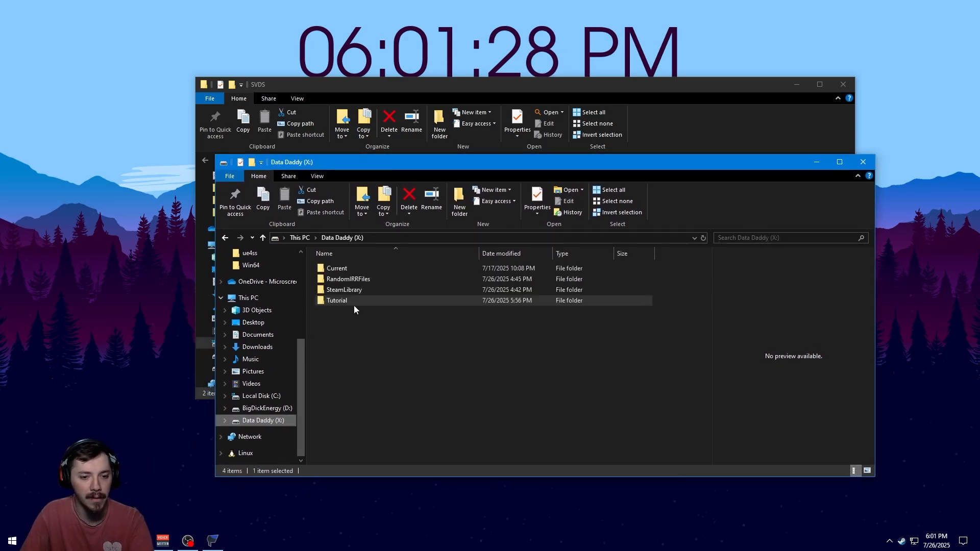
{"action": "double_click", "coordinate": [351, 280]}
{"action": "left_click", "coordinate": [226, 238]}
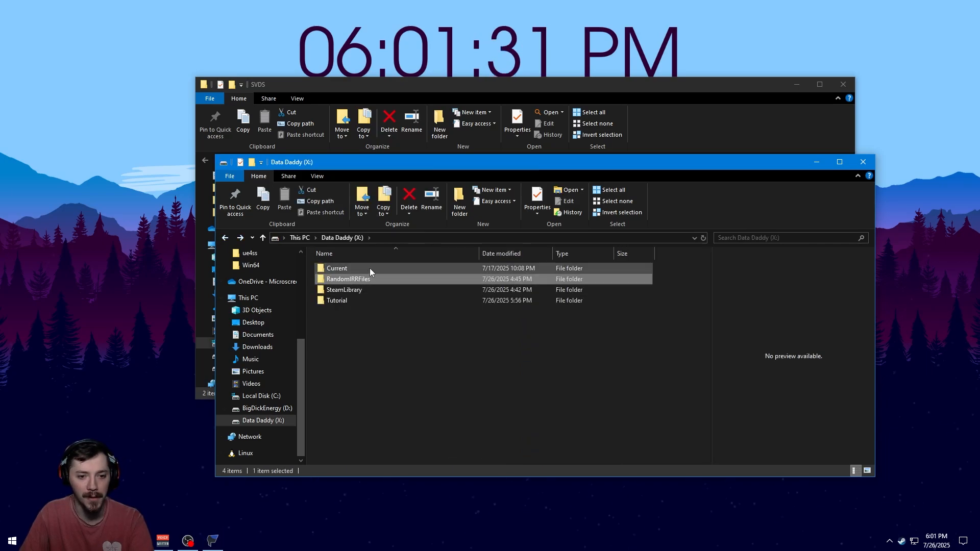
{"action": "left_click", "coordinate": [366, 300]}
{"action": "left_click", "coordinate": [366, 300]}
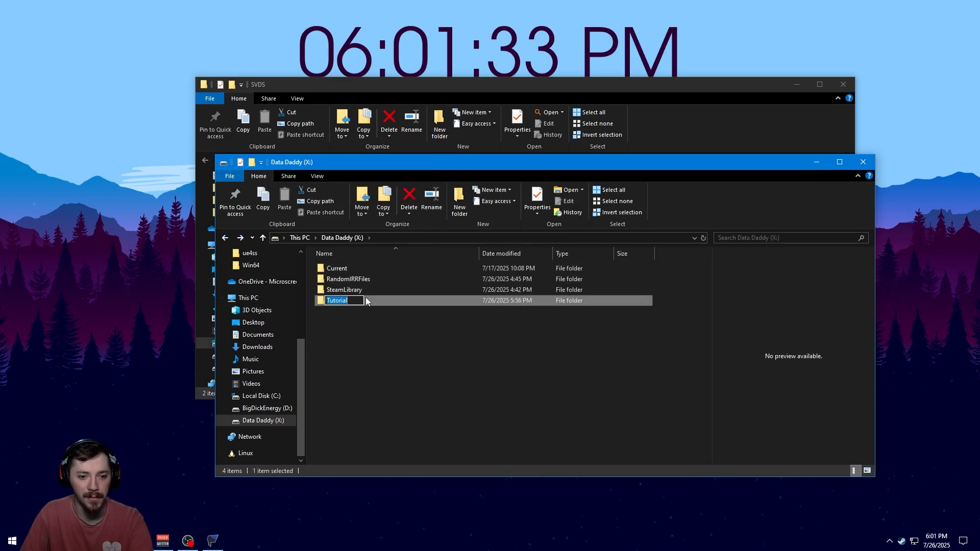
{"action": "left_click", "coordinate": [396, 307]}
{"action": "double_click", "coordinate": [396, 304]}
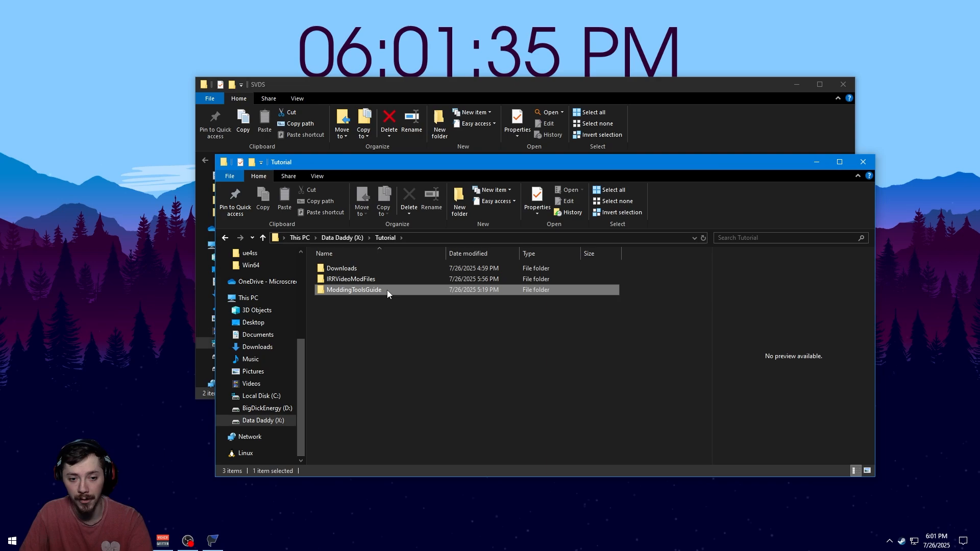
{"action": "double_click", "coordinate": [387, 290]}
{"action": "double_click", "coordinate": [371, 279]}
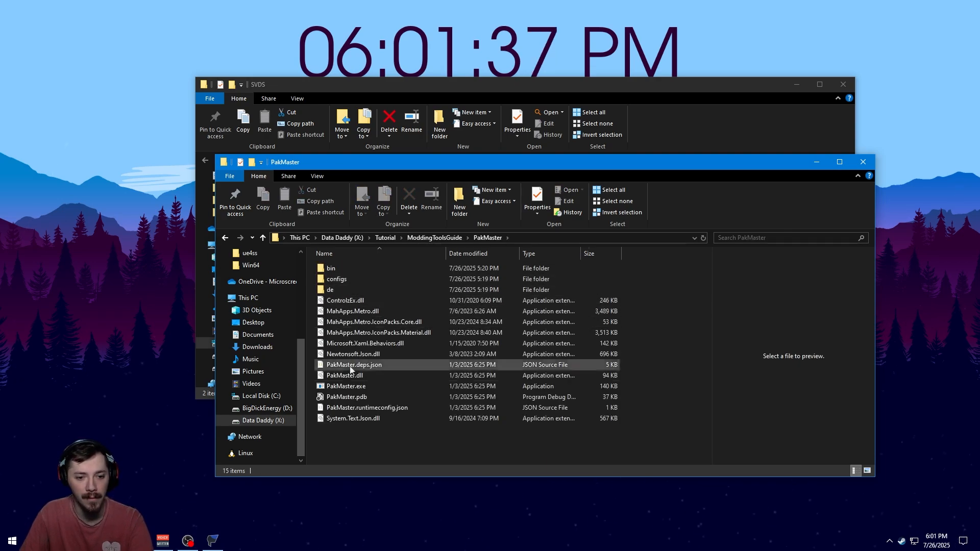
{"action": "left_click", "coordinate": [350, 388]}
{"action": "double_click", "coordinate": [349, 393]}
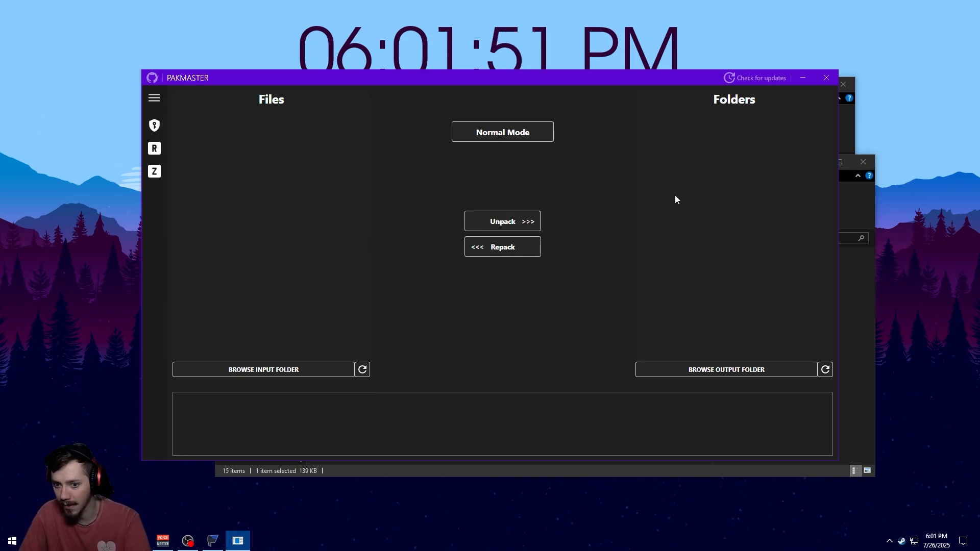
Set PakMaster's output folder to IRRVideoModFiles\Unpacked and select LongBoiGunMod
{"action": "left_click", "coordinate": [729, 371]}
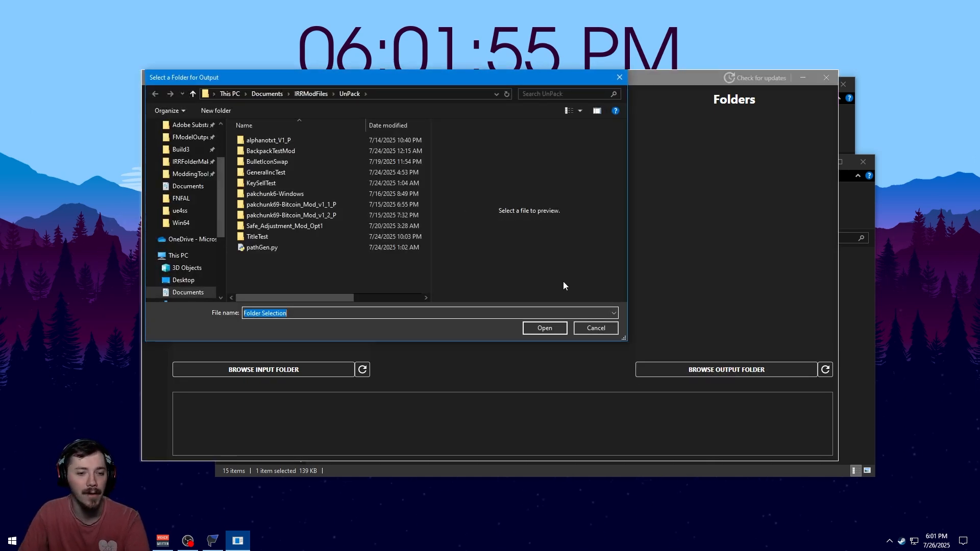
{"action": "scroll", "coordinate": [184, 235], "scroll_direction": "down", "scroll_amount": 2}
{"action": "scroll", "coordinate": [185, 238], "scroll_direction": "up", "scroll_amount": 2}
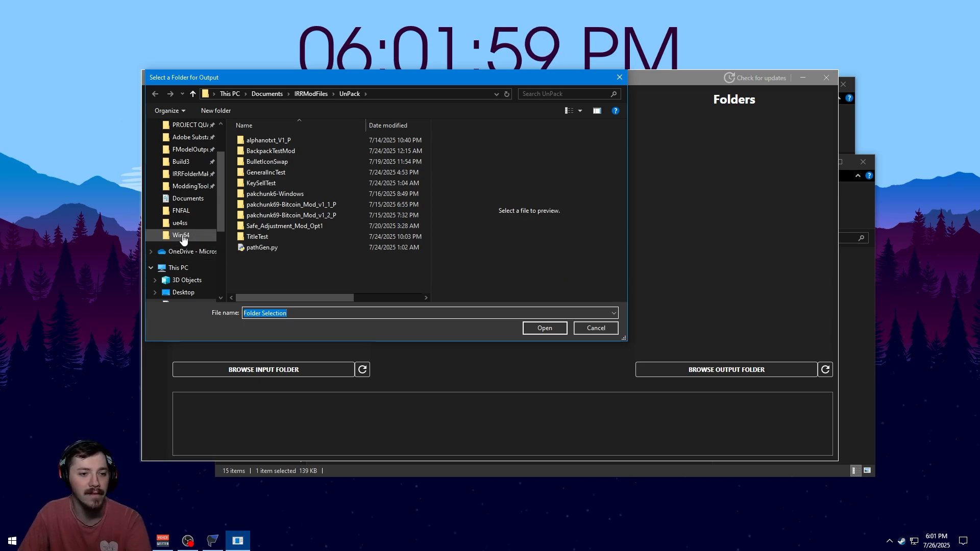
{"action": "scroll", "coordinate": [185, 234], "scroll_direction": "up", "scroll_amount": 2}
{"action": "scroll", "coordinate": [185, 233], "scroll_direction": "up", "scroll_amount": 1}
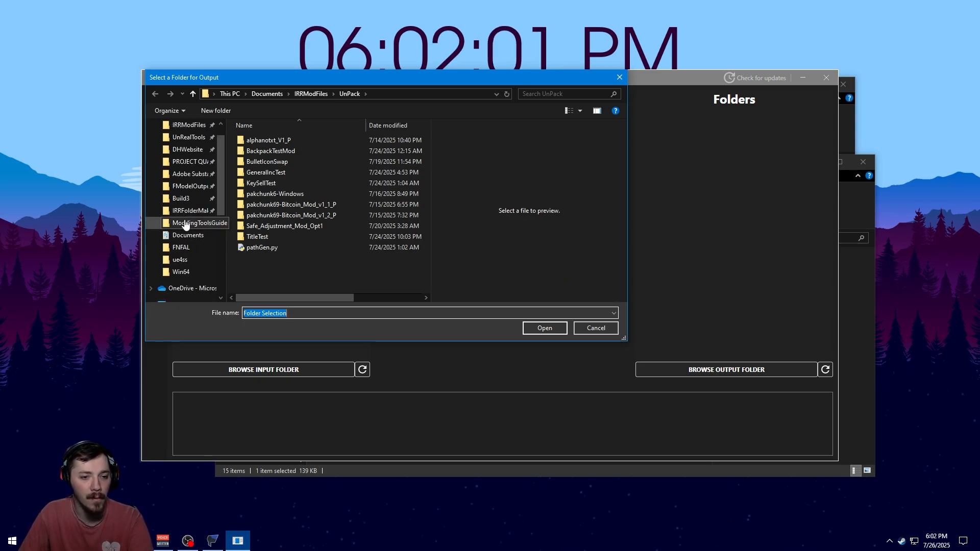
{"action": "left_click", "coordinate": [186, 222]}
{"action": "left_click", "coordinate": [315, 94]}
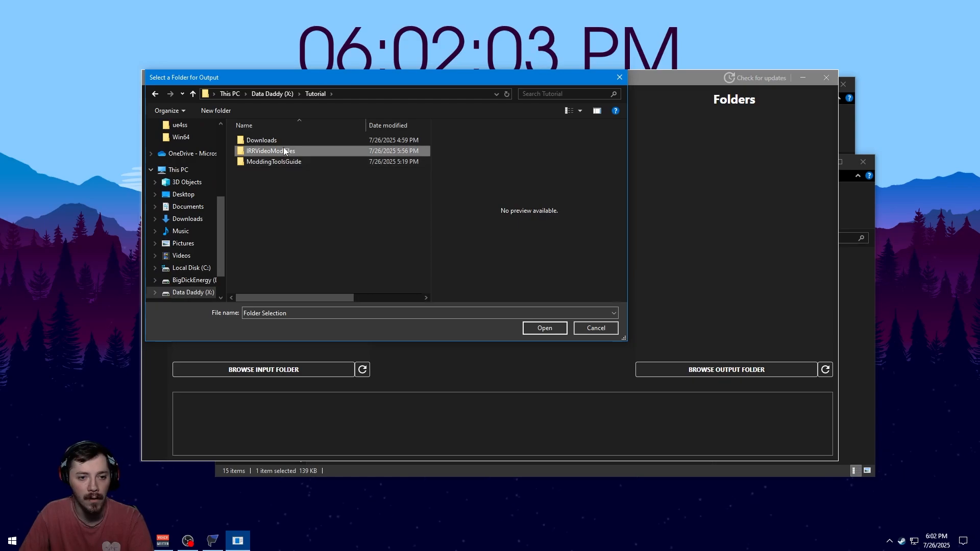
{"action": "double_click", "coordinate": [279, 150]}
{"action": "left_click", "coordinate": [277, 151]}
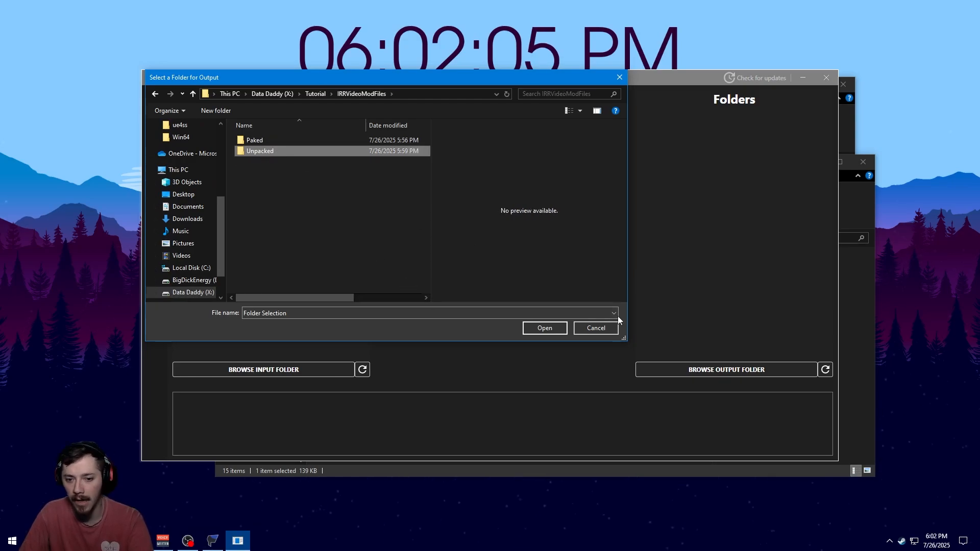
{"action": "left_click", "coordinate": [542, 331]}
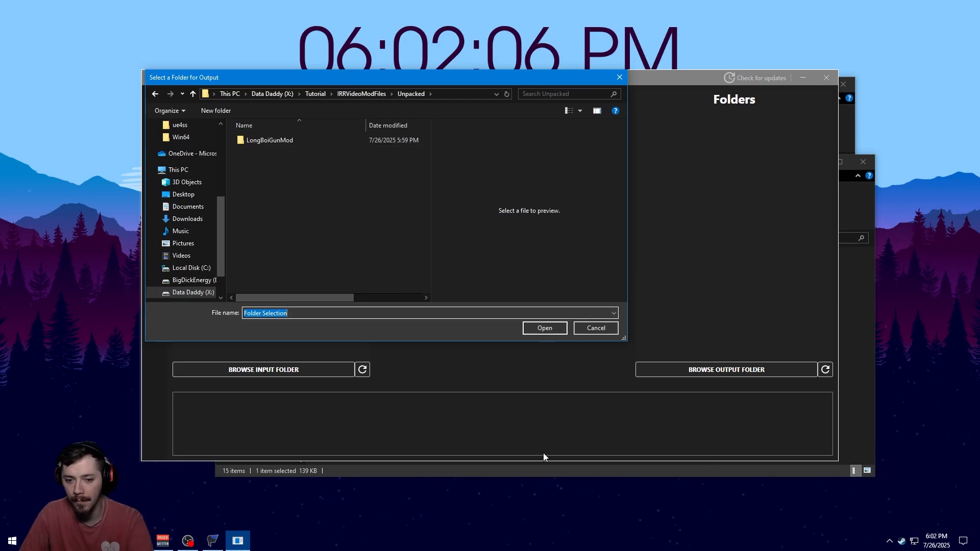
{"action": "left_click", "coordinate": [545, 327]}
{"action": "left_click", "coordinate": [674, 117]}
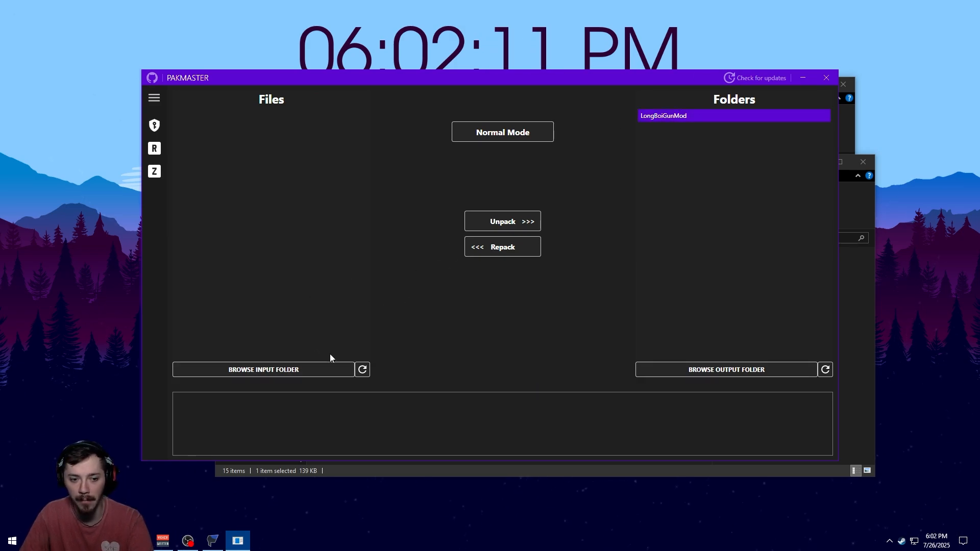
Set PakMaster's input folder to IRRVideoModFiles\Paked
{"action": "left_click", "coordinate": [320, 368]}
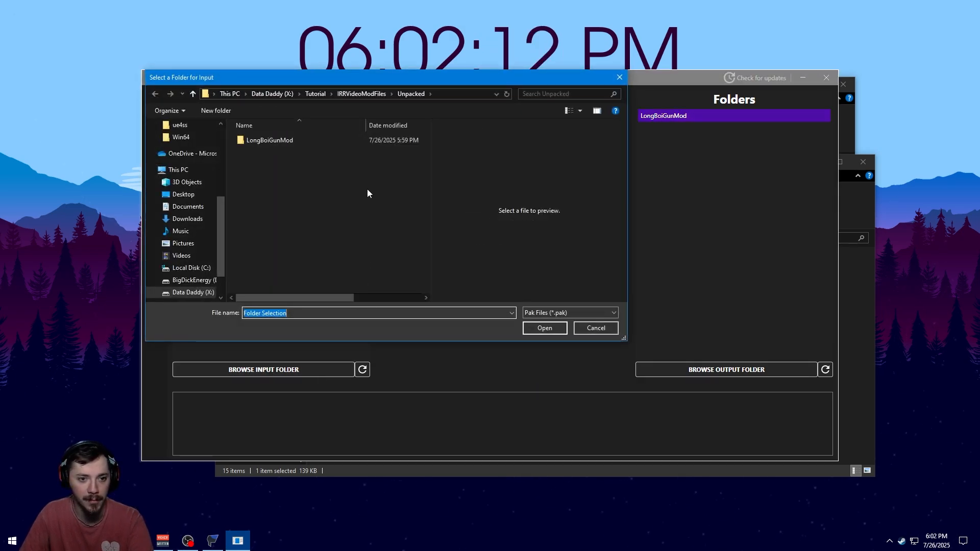
{"action": "left_click", "coordinate": [367, 96]}
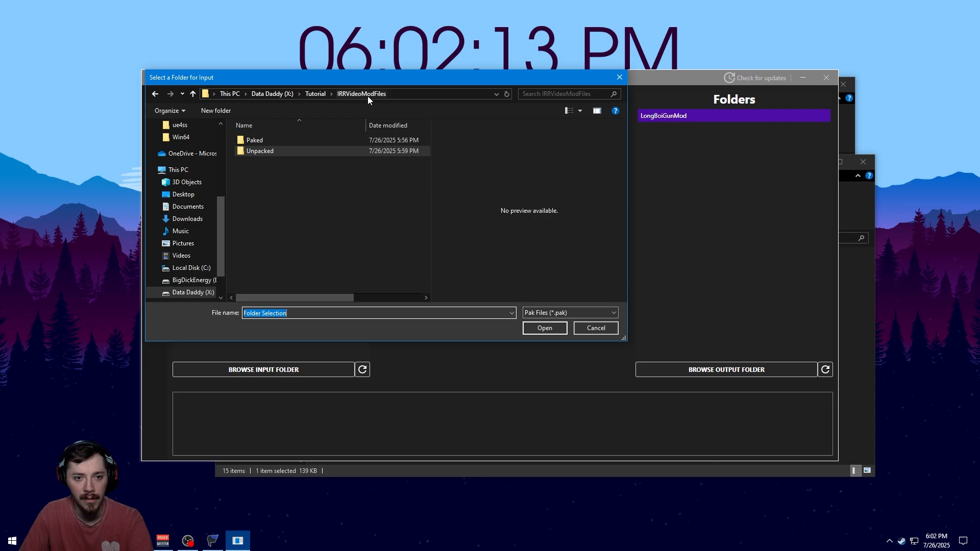
{"action": "double_click", "coordinate": [258, 141]}
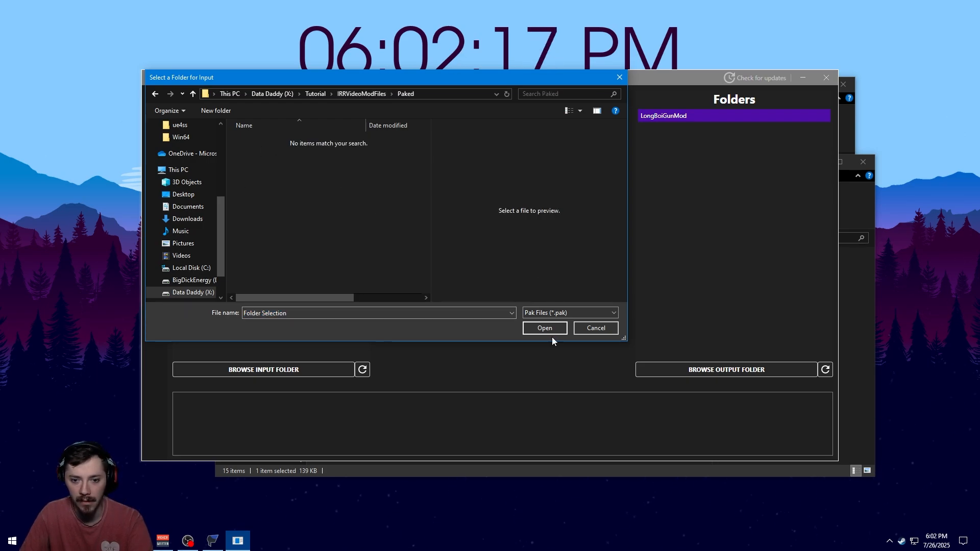
{"action": "left_click", "coordinate": [540, 328]}
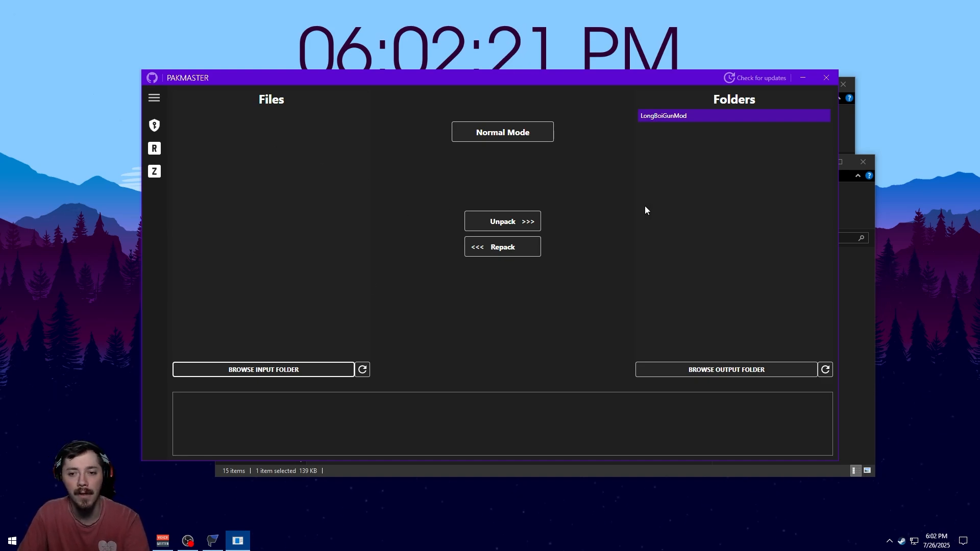
Repack the LongBoiGunMod folder into a pak file, then close PakMaster
{"action": "left_click", "coordinate": [685, 118]}
{"action": "left_click", "coordinate": [508, 249]}
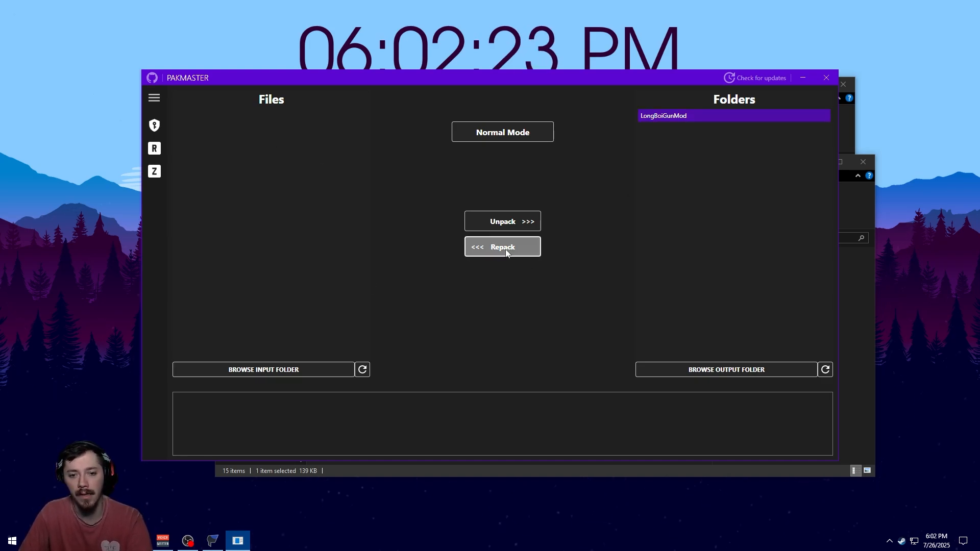
{"action": "left_click", "coordinate": [245, 119]}
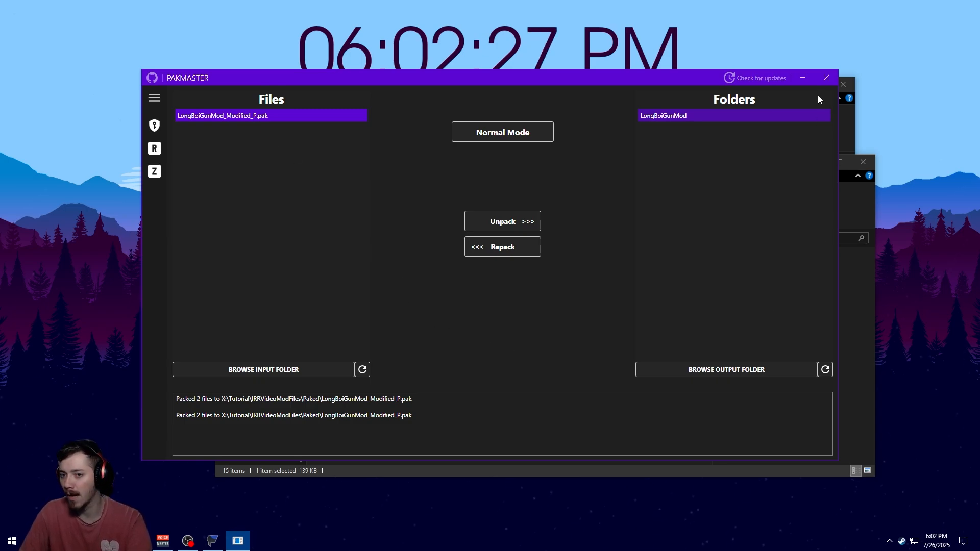
{"action": "left_click", "coordinate": [826, 78]}
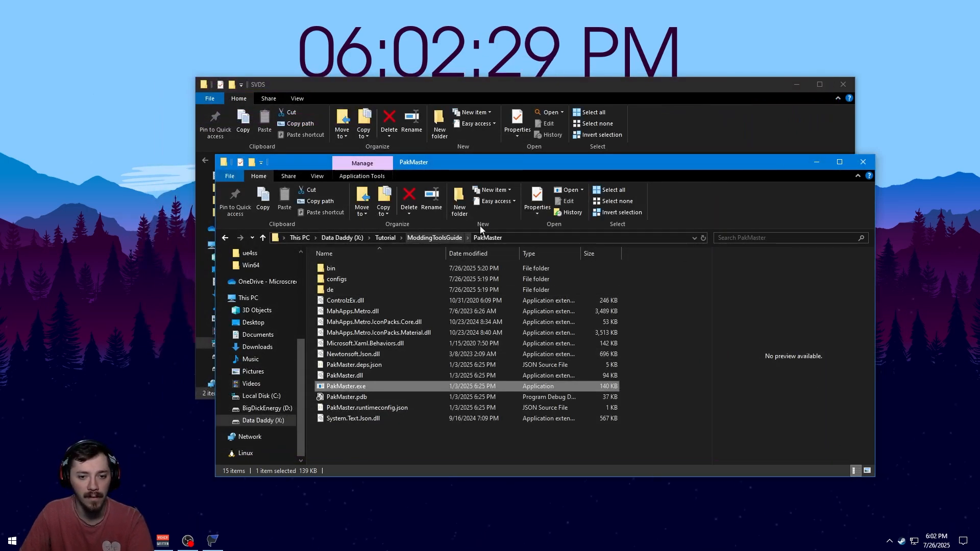
{"action": "left_click", "coordinate": [447, 88]}
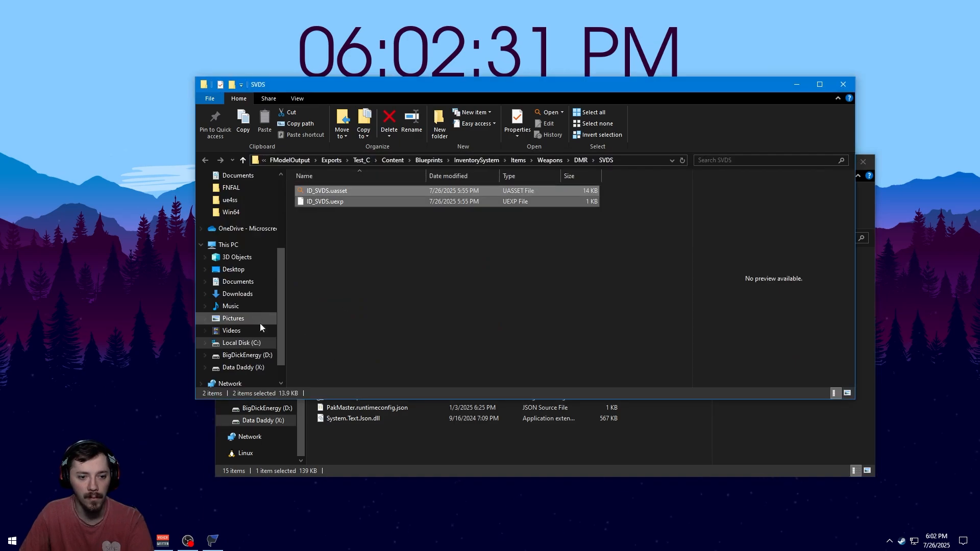
Open the Paked folder inside Tutorial > IRRVideoModFiles and maximize the Explorer window
{"action": "left_click", "coordinate": [490, 460]}
{"action": "left_click", "coordinate": [434, 238]}
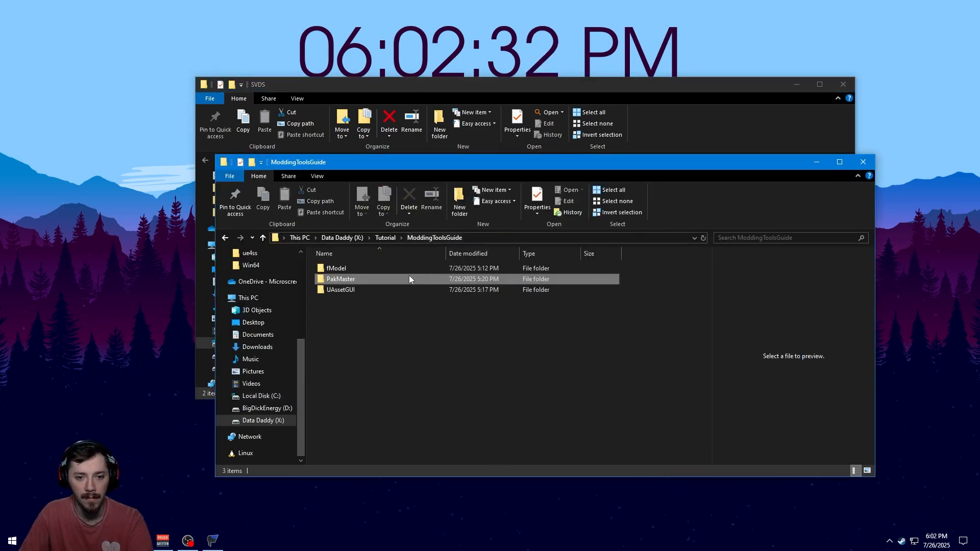
{"action": "left_click", "coordinate": [385, 238]}
{"action": "double_click", "coordinate": [360, 279]}
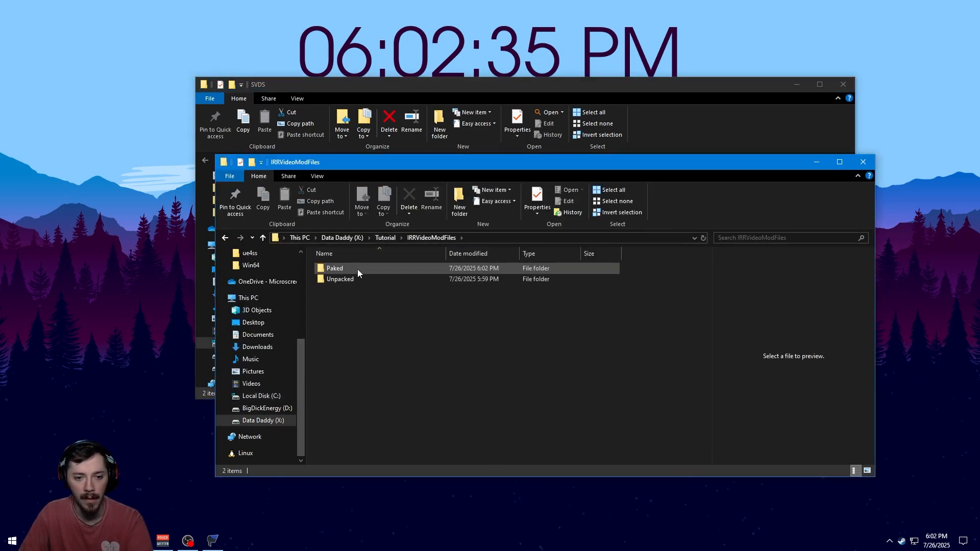
{"action": "left_click", "coordinate": [359, 269]}
{"action": "double_click", "coordinate": [359, 271]}
{"action": "left_click", "coordinate": [363, 271]}
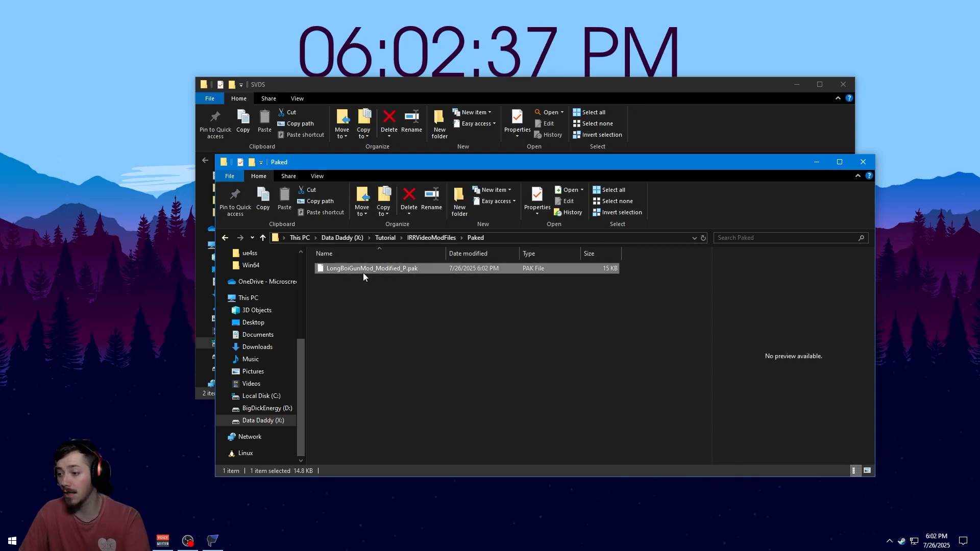
{"action": "left_click", "coordinate": [394, 318]}
{"action": "left_click", "coordinate": [357, 271]}
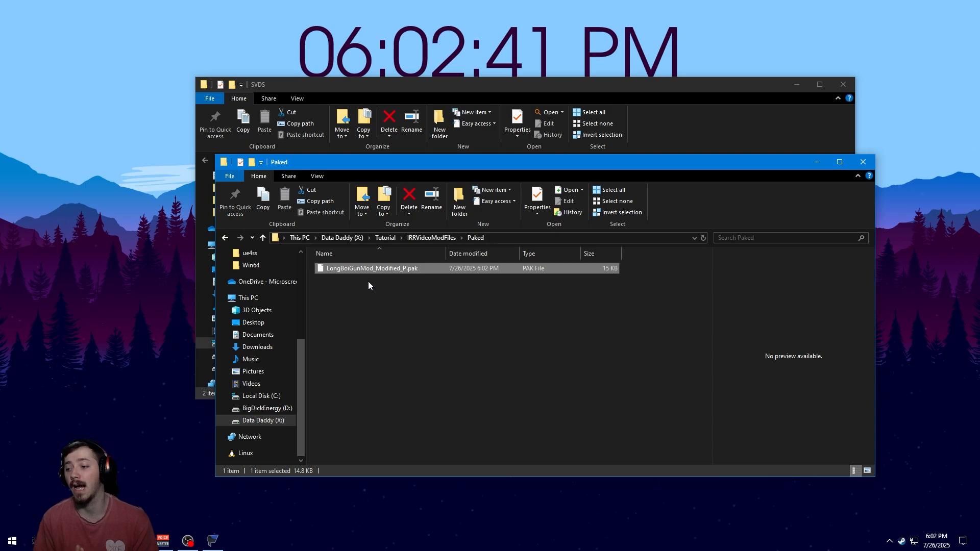
{"action": "left_click", "coordinate": [839, 161]}
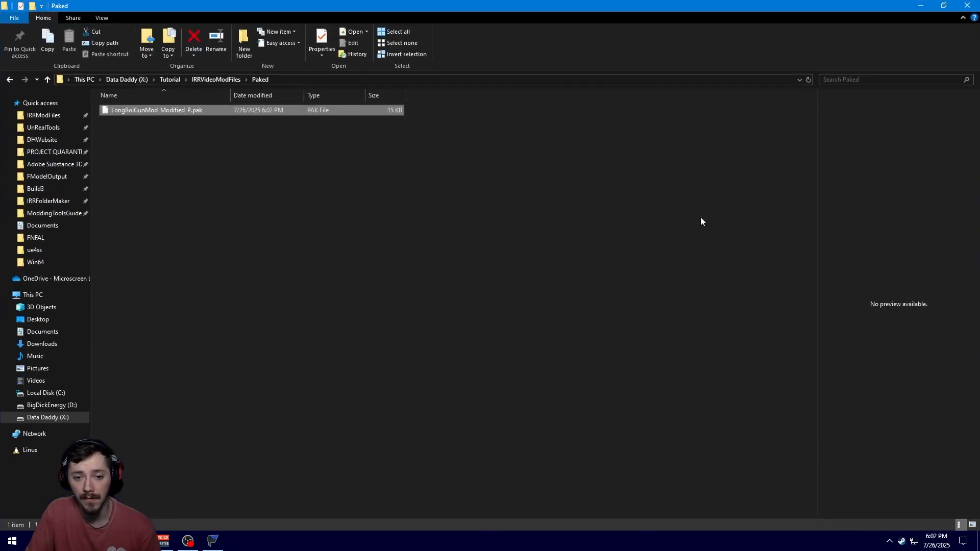
{"action": "left_click", "coordinate": [265, 198]}
{"action": "left_click", "coordinate": [186, 111]}
{"action": "left_click", "coordinate": [255, 143]}
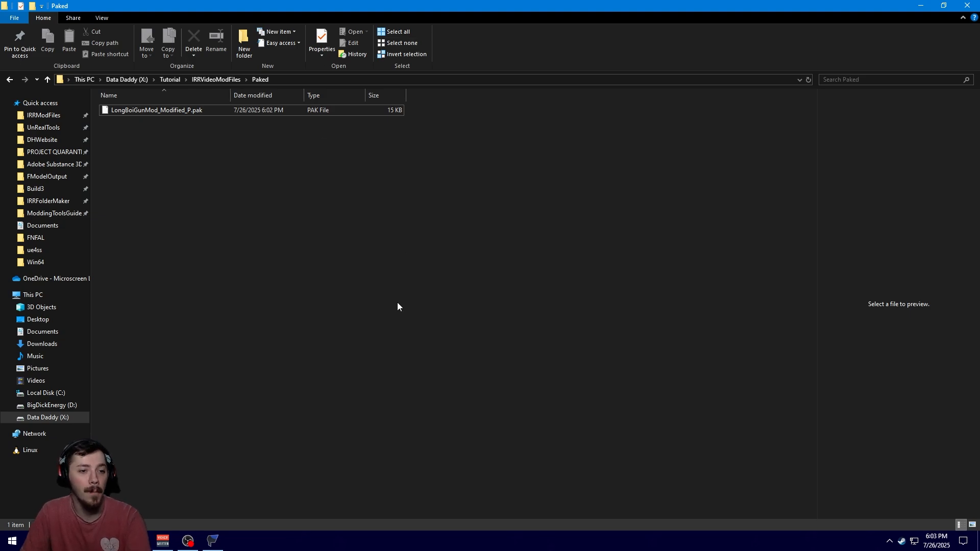
Rename the pak file to LongBoiGunMod_P.pak by removing the Modified part
{"action": "left_click", "coordinate": [153, 112]}
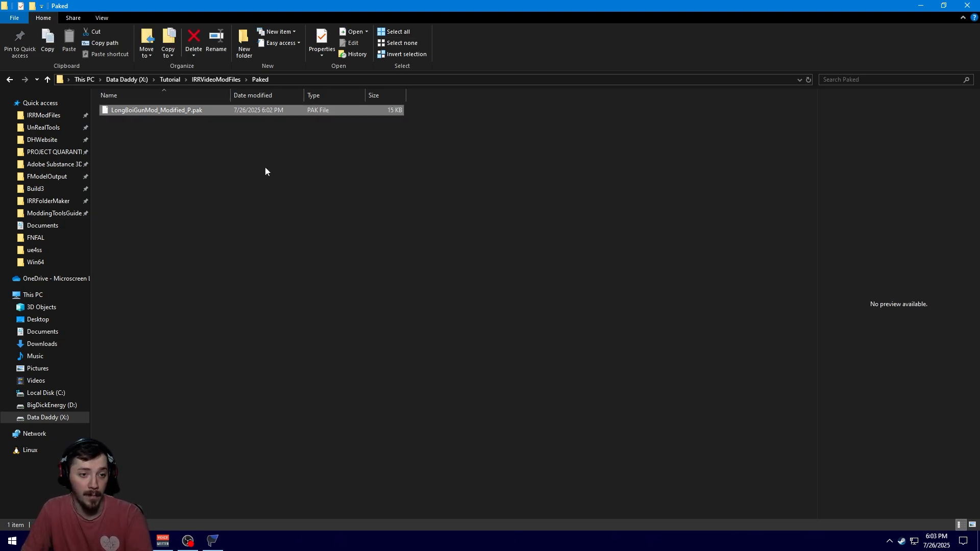
{"action": "left_click", "coordinate": [170, 133]}
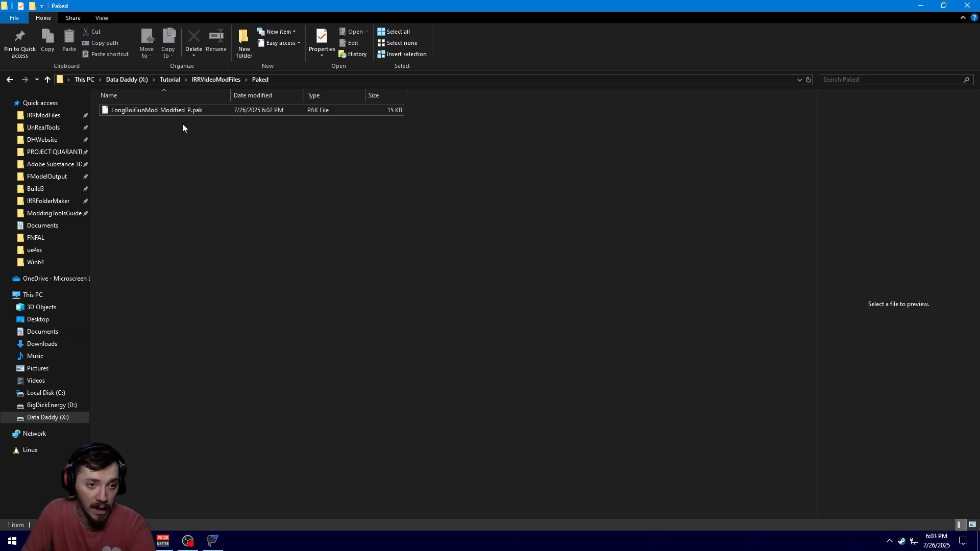
{"action": "left_click", "coordinate": [182, 114]}
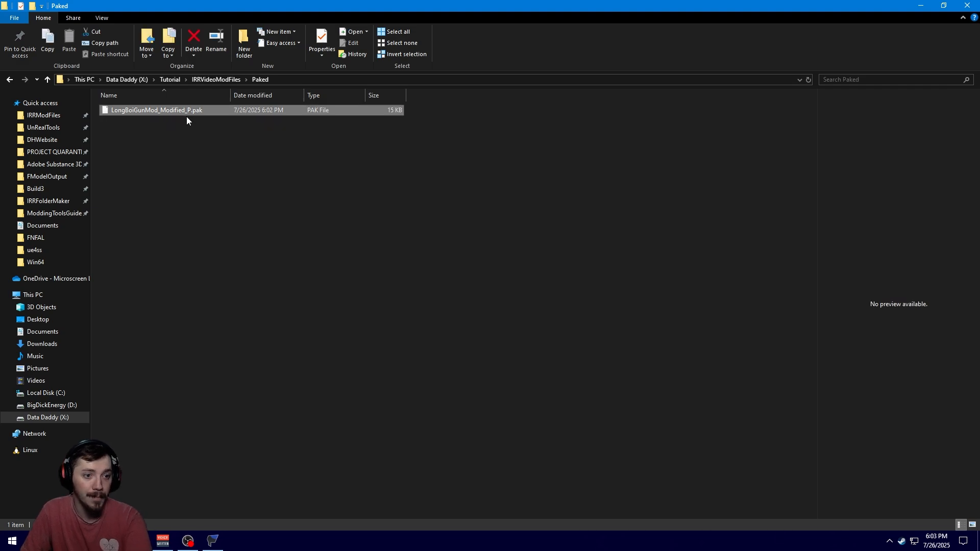
{"action": "left_click", "coordinate": [186, 115]}
{"action": "left_click", "coordinate": [186, 112]}
{"action": "key", "text": "shift+Left"}
{"action": "key", "text": "shift+Left"}
{"action": "key", "text": "shift+Left"}
{"action": "key", "text": "shift+Left"}
{"action": "key", "text": "shift+Left"}
{"action": "key", "text": "shift+Left"}
{"action": "key", "text": "shift+Left"}
{"action": "key", "text": "shift+Left"}
{"action": "key", "text": "shift+Left"}
{"action": "key", "text": "shift+Left"}
{"action": "key", "text": "shift+Left"}
{"action": "key", "text": "shift+Left"}
{"action": "key", "text": "shift+Left"}
{"action": "key", "text": "shift+Right"}
{"action": "key", "text": "shift+Right"}
{"action": "key", "text": "shift+Right"}
{"action": "key", "text": "shift+Right"}
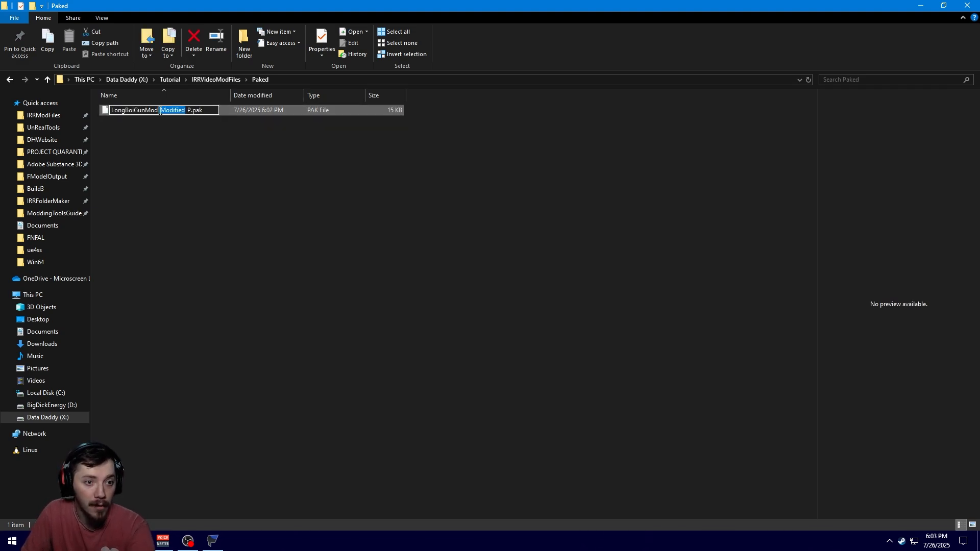
{"action": "key", "text": "Delete"}
{"action": "key", "text": "Return"}
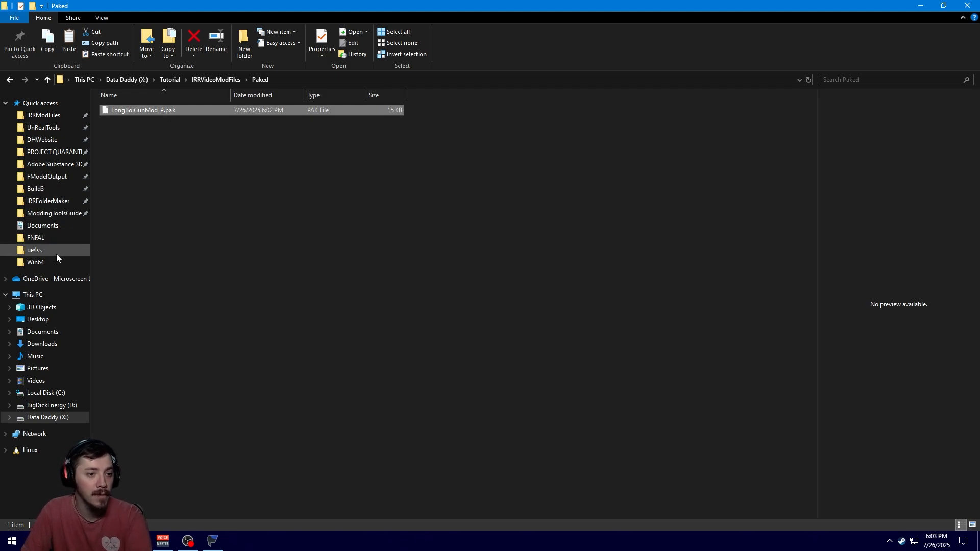
Paste the pak file into the game's PROJECT QUARANTINE > Test_C > Content > Paks folder
{"action": "left_click", "coordinate": [50, 168]}
{"action": "left_click", "coordinate": [51, 187]}
{"action": "left_click", "coordinate": [56, 154]}
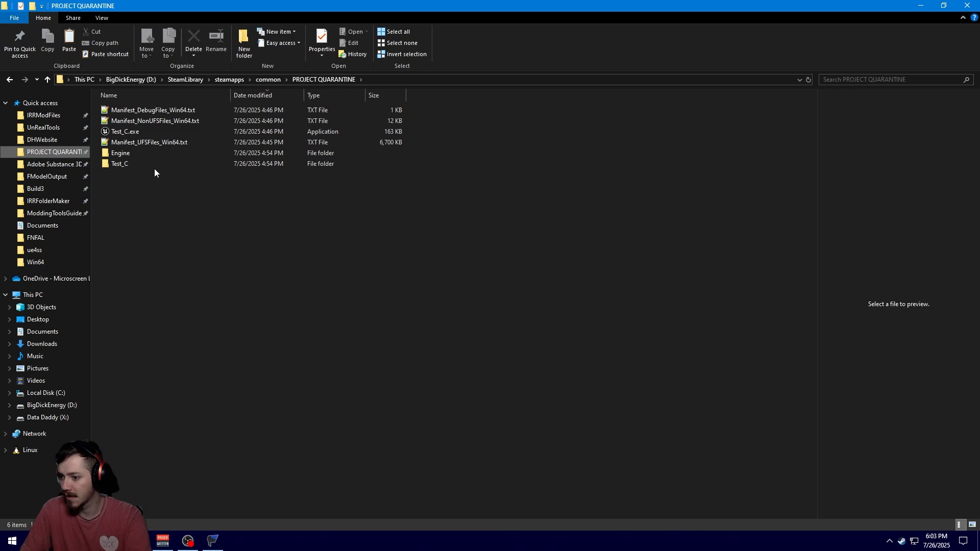
{"action": "double_click", "coordinate": [141, 164]}
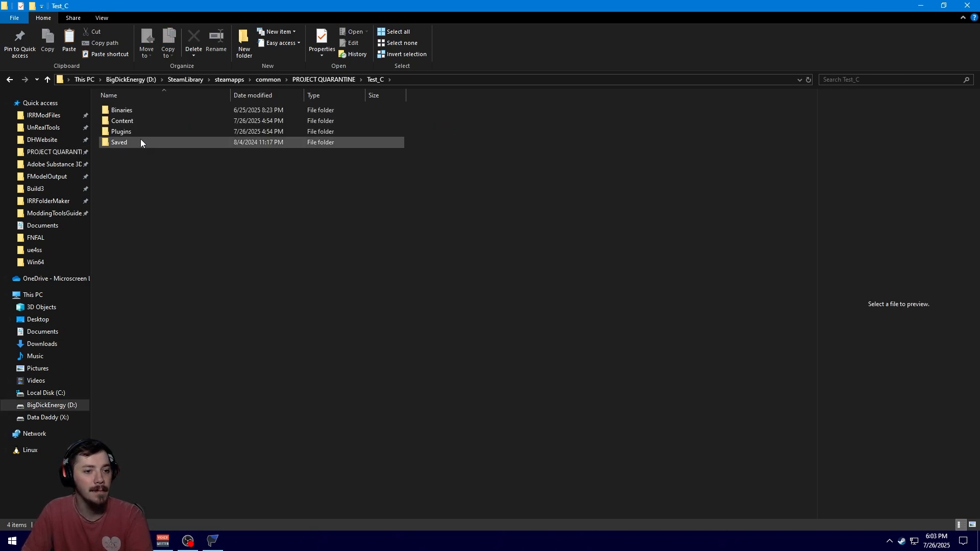
{"action": "double_click", "coordinate": [137, 121]}
{"action": "double_click", "coordinate": [138, 112]}
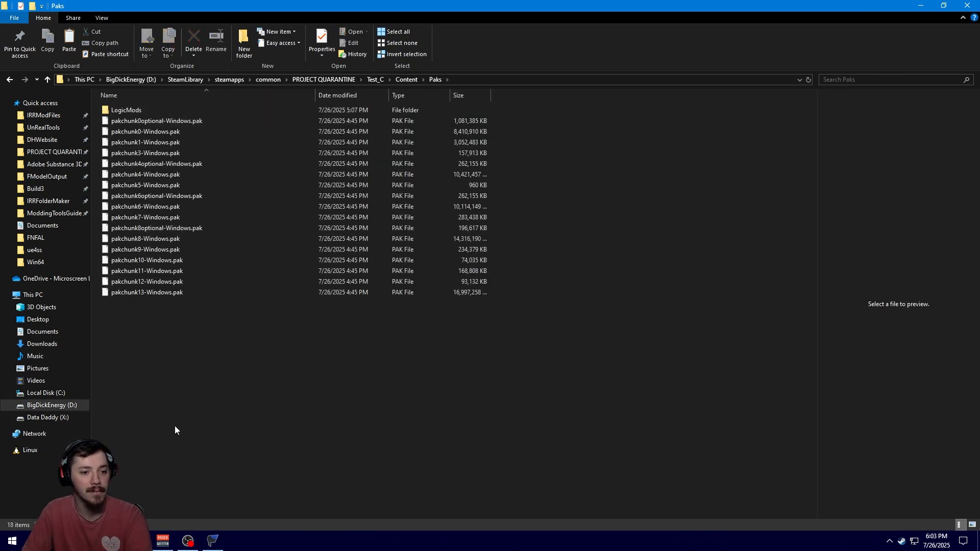
{"action": "key", "text": "ctrl+v"}
{"action": "left_click", "coordinate": [136, 357]}
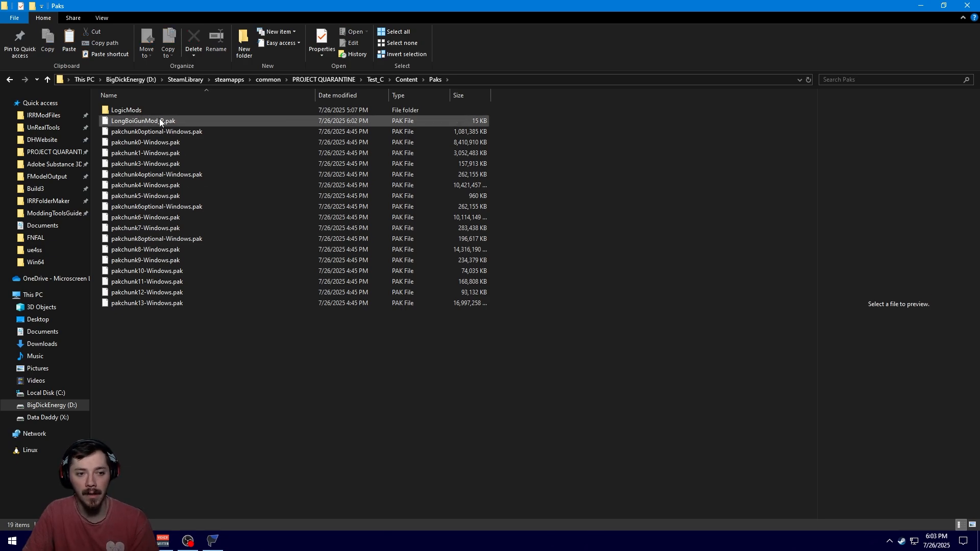
{"action": "left_click", "coordinate": [151, 120]}
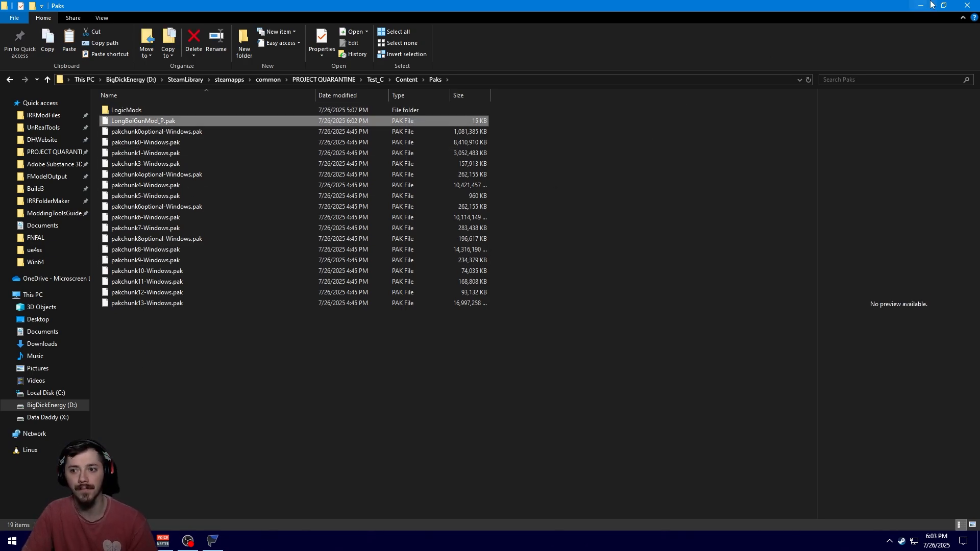
Close the Explorer windows and launch Incursion Red River from Steam
{"action": "left_click", "coordinate": [964, 5]}
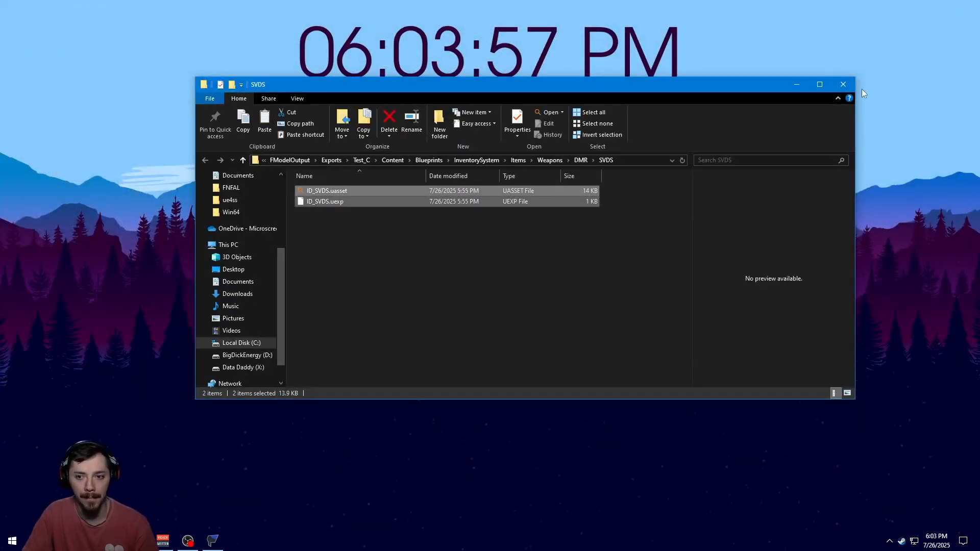
{"action": "left_click", "coordinate": [847, 86]}
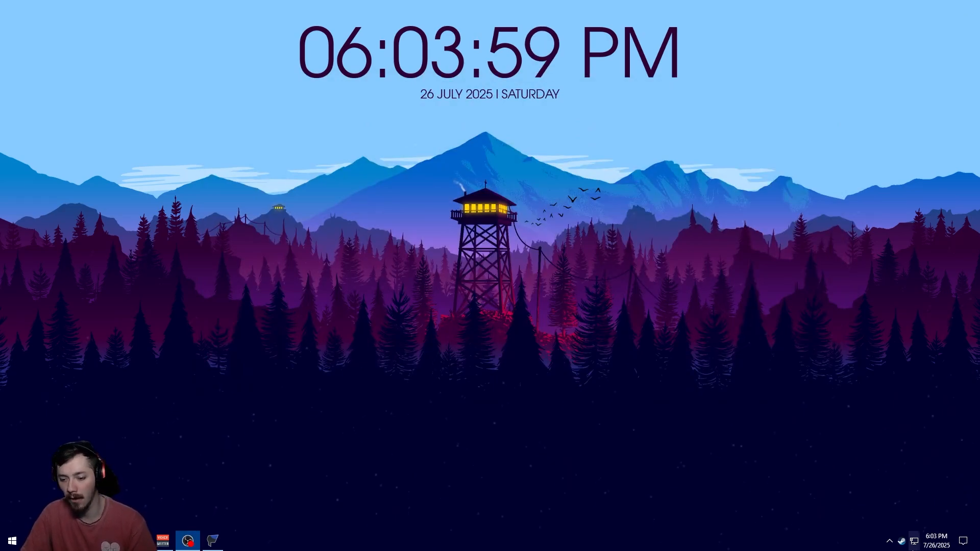
{"action": "right_click", "coordinate": [902, 541]}
{"action": "left_click", "coordinate": [862, 321]}
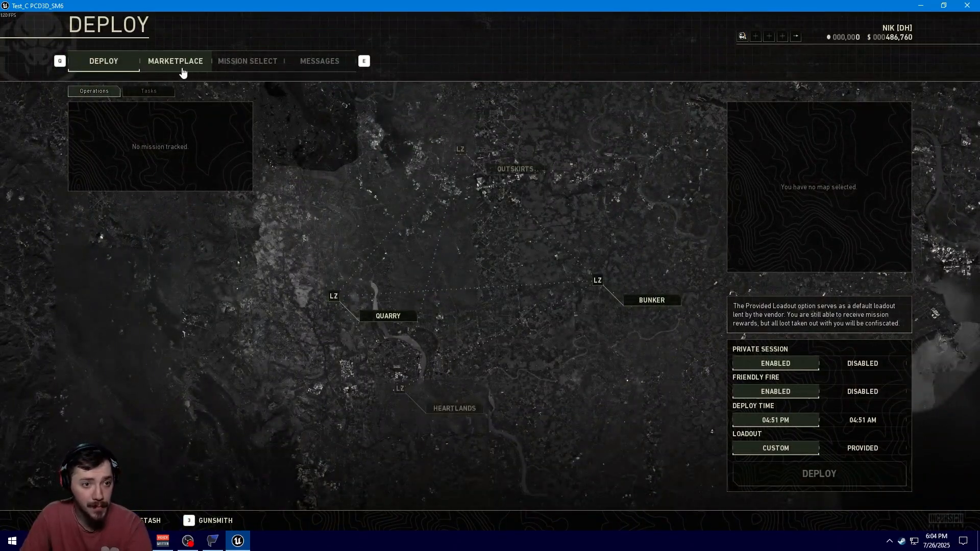
Open the Marketplace and filter the weapons list to Dmr > SVDS
{"action": "left_click", "coordinate": [182, 72]}
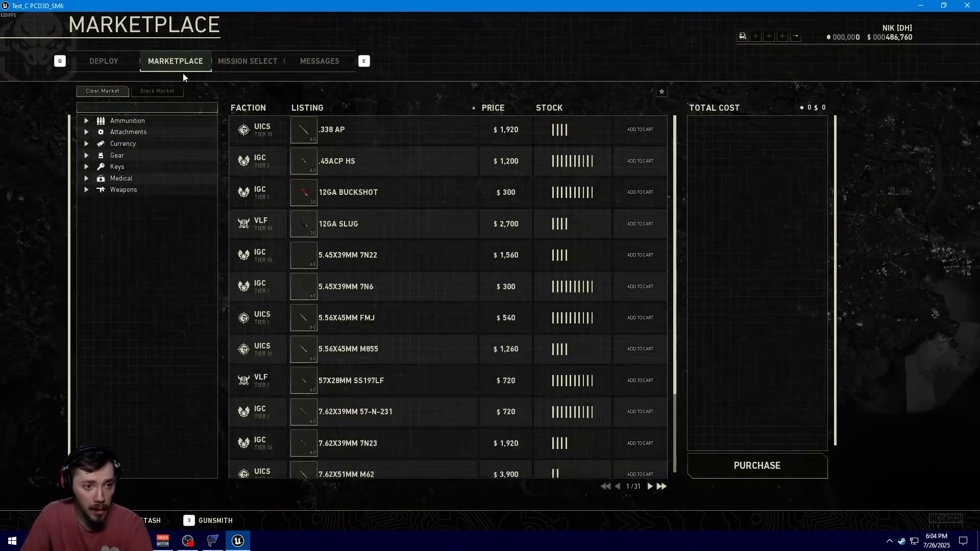
{"action": "left_click", "coordinate": [87, 191]}
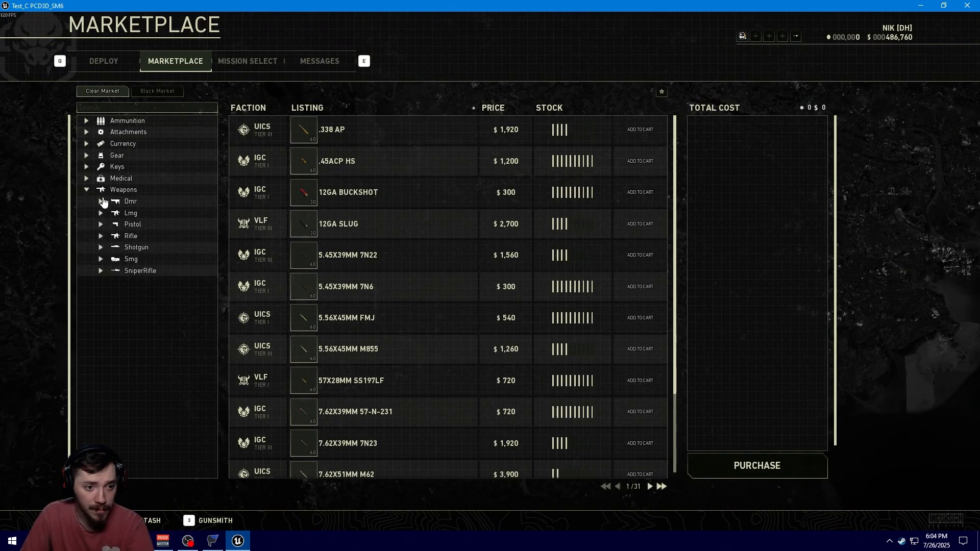
{"action": "left_click", "coordinate": [101, 203]}
{"action": "left_click", "coordinate": [131, 225]}
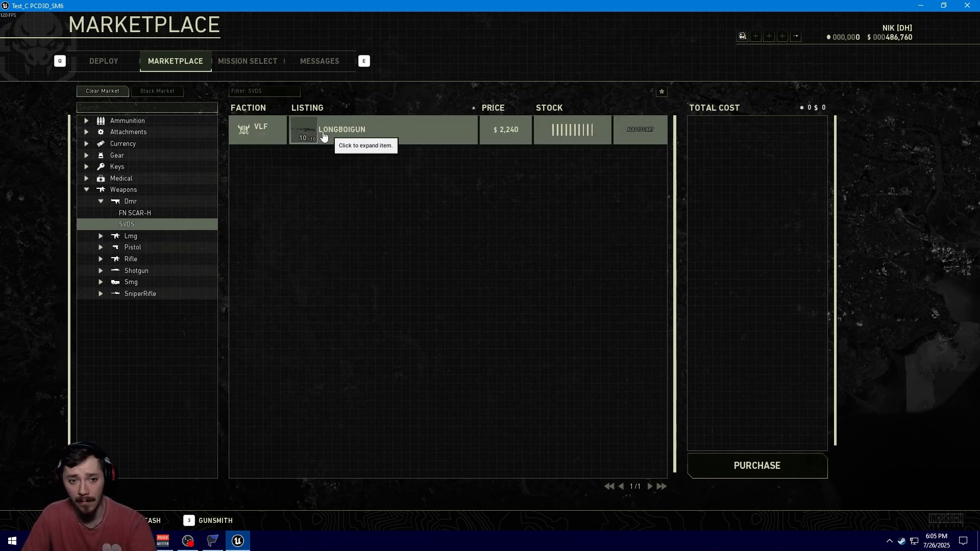
Inspect the LONGBOIGUN listing's details, then add it to the cart and purchase it
{"action": "left_click", "coordinate": [308, 137]}
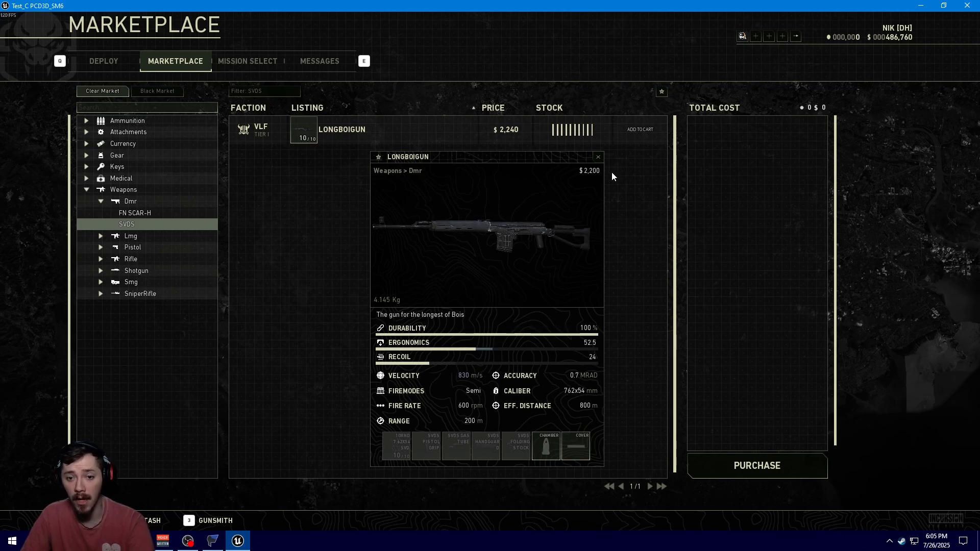
{"action": "left_click", "coordinate": [598, 157]}
{"action": "left_click", "coordinate": [640, 129]}
{"action": "left_click", "coordinate": [766, 478]}
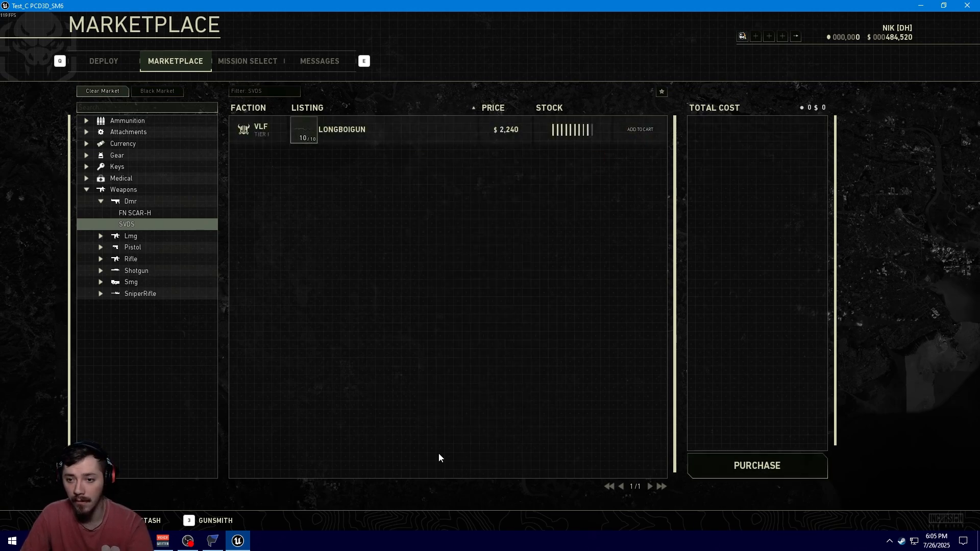
Open the safehouse stash and move the purchased LONGBOIGUN, rotating it horizontally in the grid
{"action": "key", "text": "Escape"}
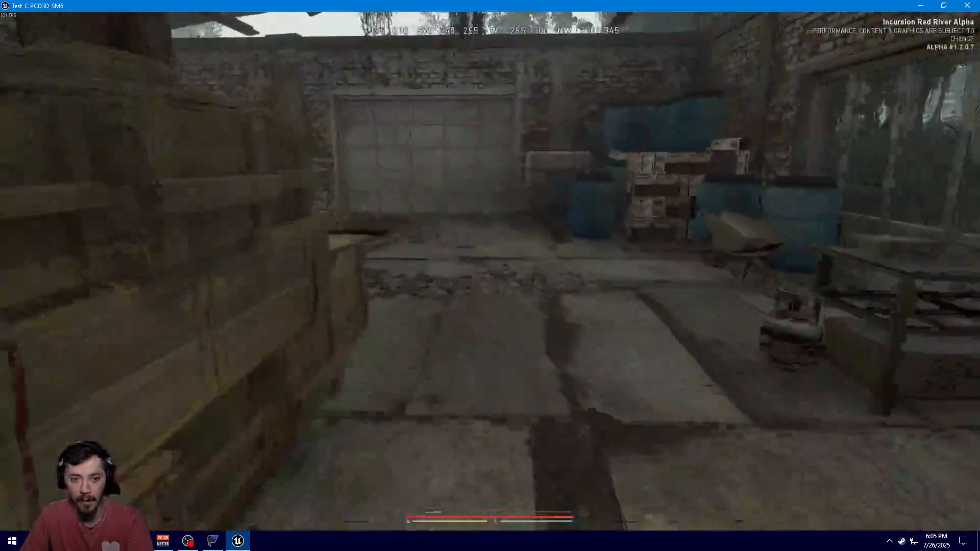
{"action": "key", "text": "f"}
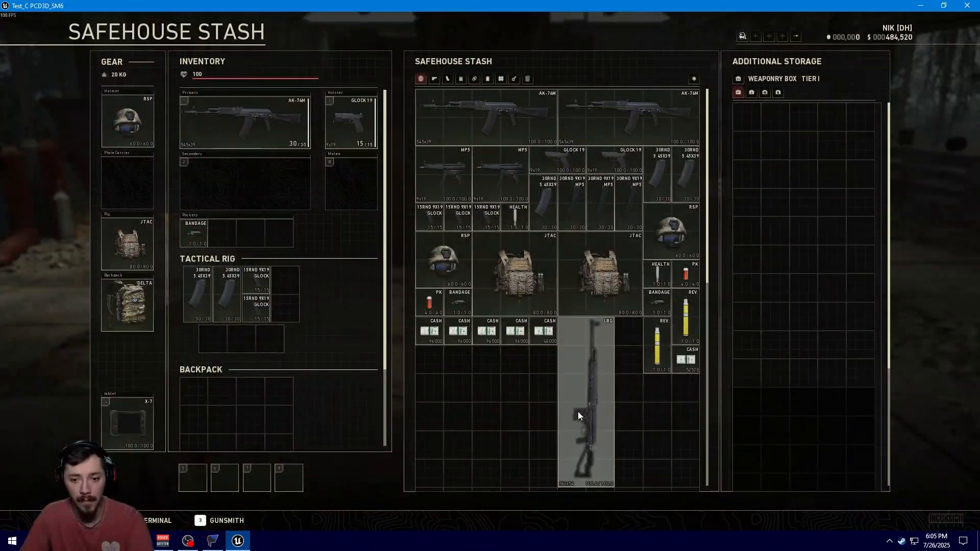
{"action": "left_click_drag", "start_coordinate": [578, 412], "coordinate": [518, 433]}
{"action": "key", "text": "r"}
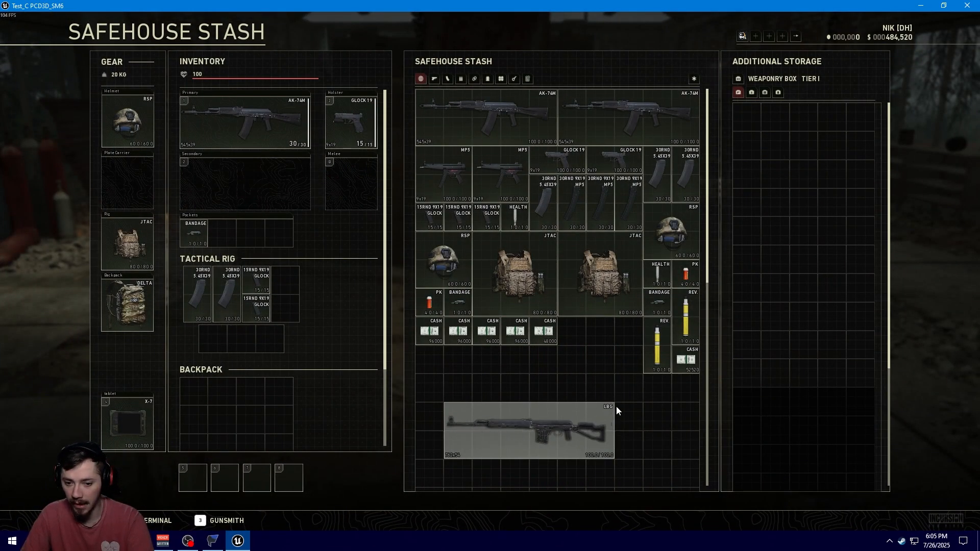